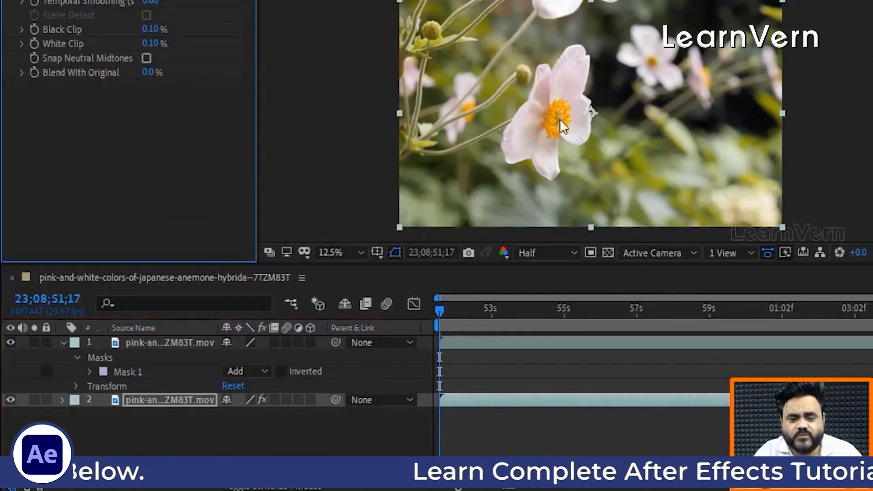
# - Apply the Auto Contrast and Auto Levels color correction effects to the lower flower footage layer
pyautogui.scroll(2, 571, 119)
pyautogui.scroll(-1, 582, 107)
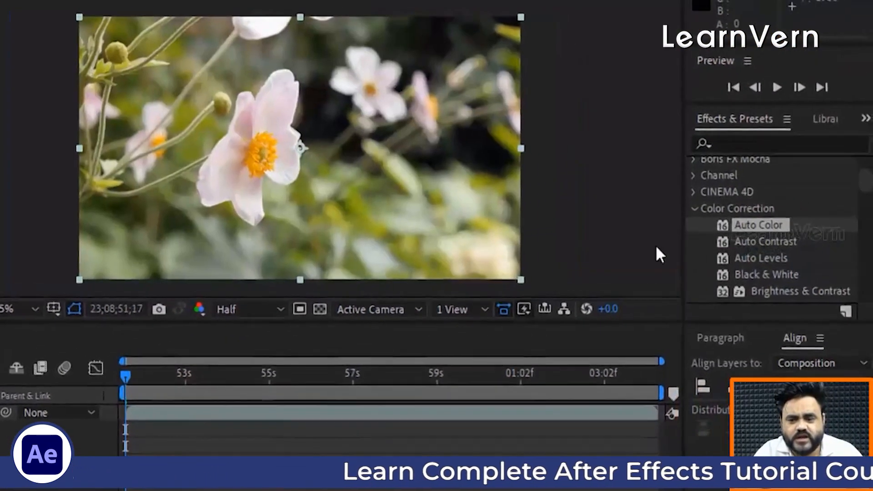
pyautogui.moveTo(755, 239); pyautogui.dragTo(152, 400)
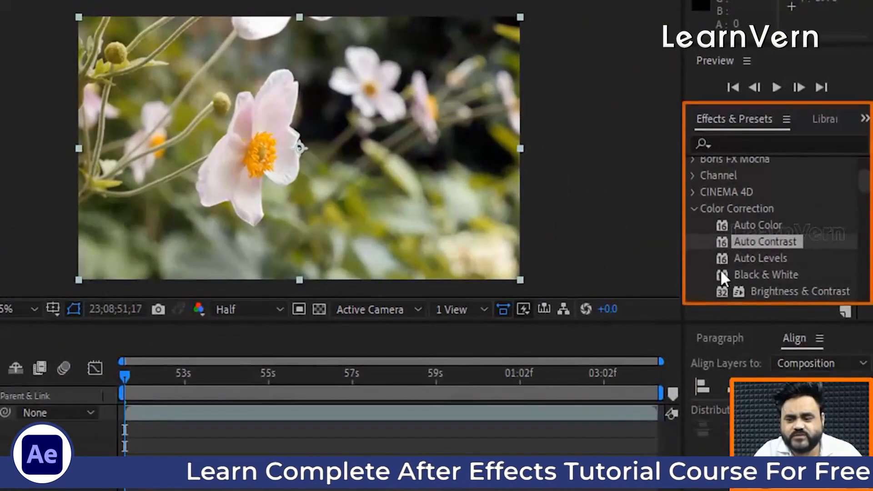
pyautogui.click(757, 259)
pyautogui.moveTo(758, 261); pyautogui.dragTo(168, 418)
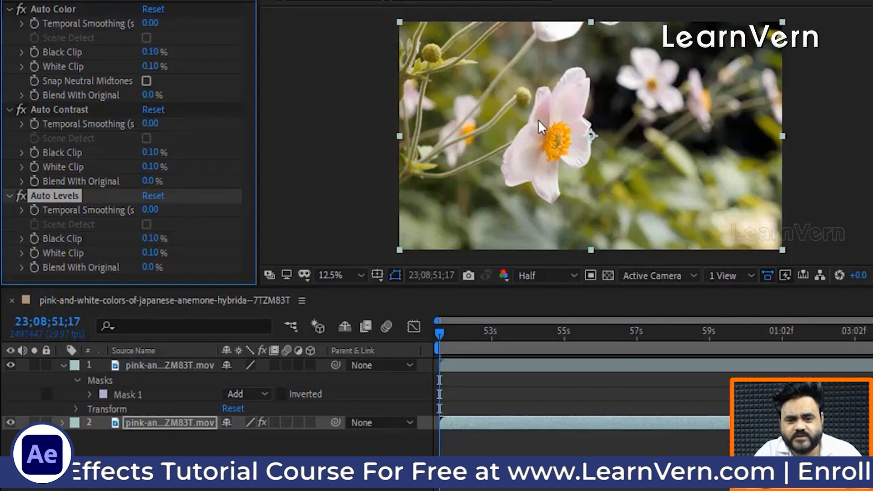
# - Select Mask 1 on the top footage layer and examine its vertical edge through the flower to compare both halves
pyautogui.click(150, 364)
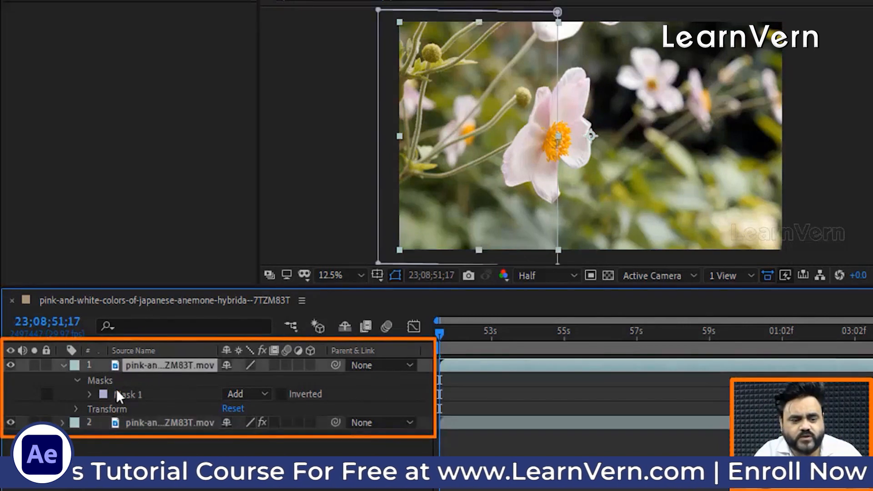
pyautogui.click(119, 394)
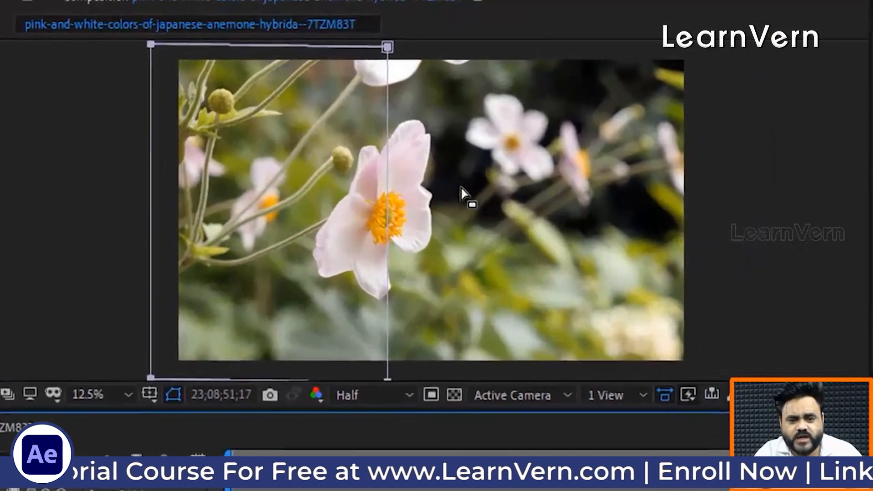
pyautogui.scroll(-2, 615, 132)
pyautogui.moveTo(599, 69); pyautogui.dragTo(563, 184)
pyautogui.scroll(2, 395, 274)
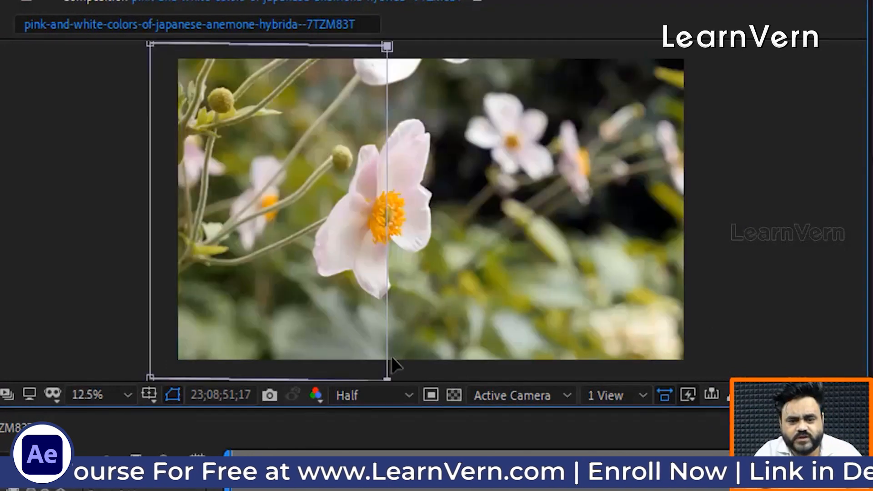
pyautogui.moveTo(386, 118)
pyautogui.mouseDown()
pyautogui.moveTo(512, 124)
pyautogui.moveTo(314, 115)
pyautogui.moveTo(450, 123)
pyautogui.moveTo(452, 141)
pyautogui.moveTo(318, 123)
pyautogui.moveTo(681, 119)
pyautogui.moveTo(447, 130)
pyautogui.moveTo(316, 119)
pyautogui.moveTo(568, 117)
pyautogui.moveTo(300, 114)
pyautogui.moveTo(613, 111)
pyautogui.moveTo(302, 112)
pyautogui.moveTo(383, 117)
pyautogui.mouseUp()
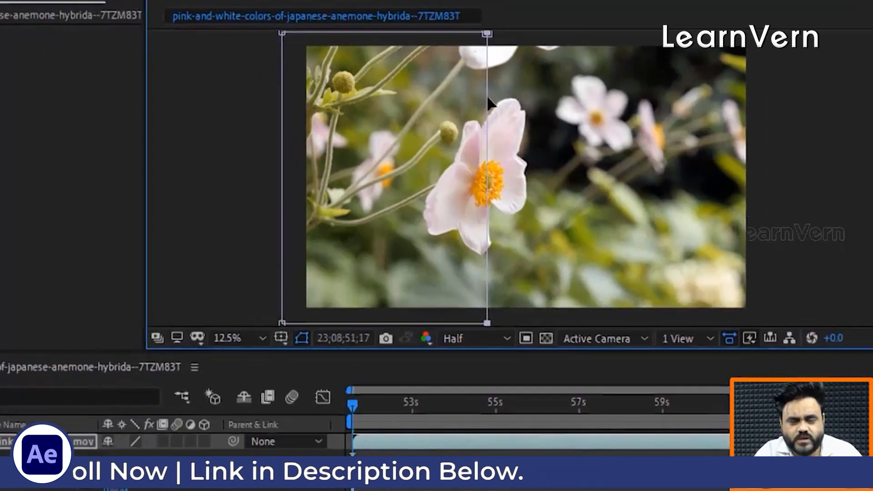
# - On the lower footage layer, set Auto Color's Black Clip to 3.80 % and White Clip to 4.10 %
pyautogui.click(136, 489)
pyautogui.click(156, 445)
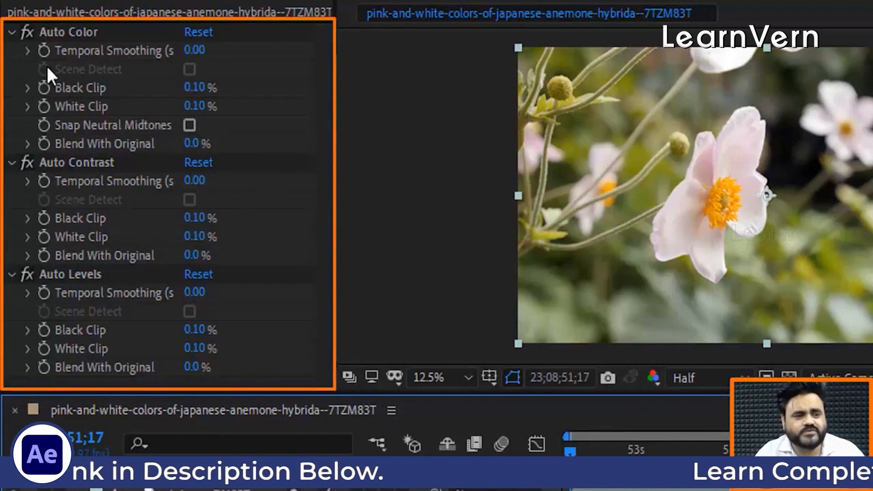
pyautogui.click(68, 33)
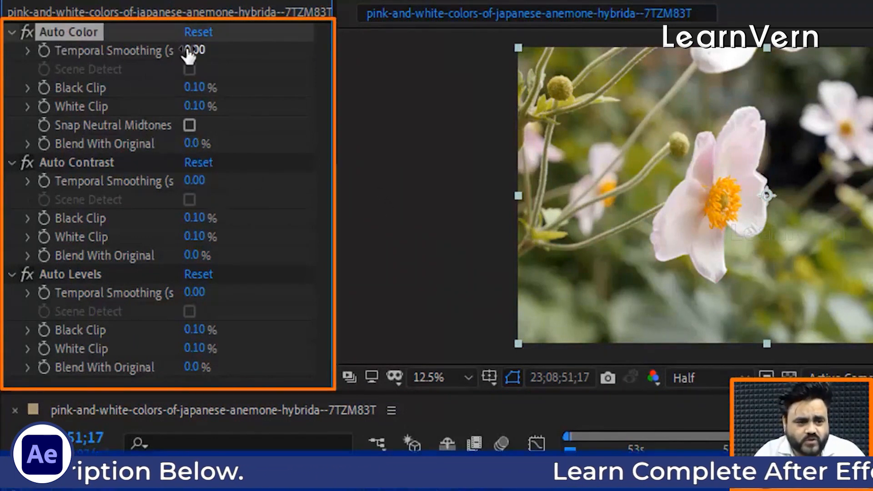
pyautogui.moveTo(227, 50); pyautogui.dragTo(174, 52)
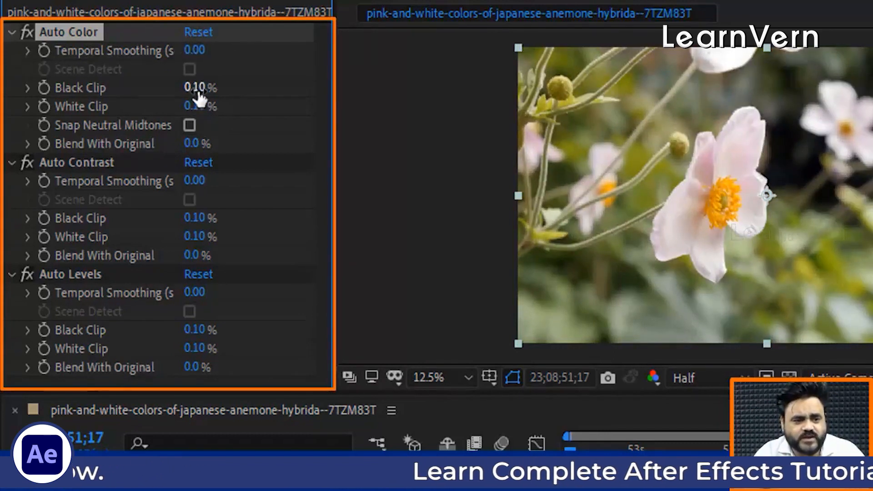
pyautogui.moveTo(256, 87); pyautogui.dragTo(231, 81)
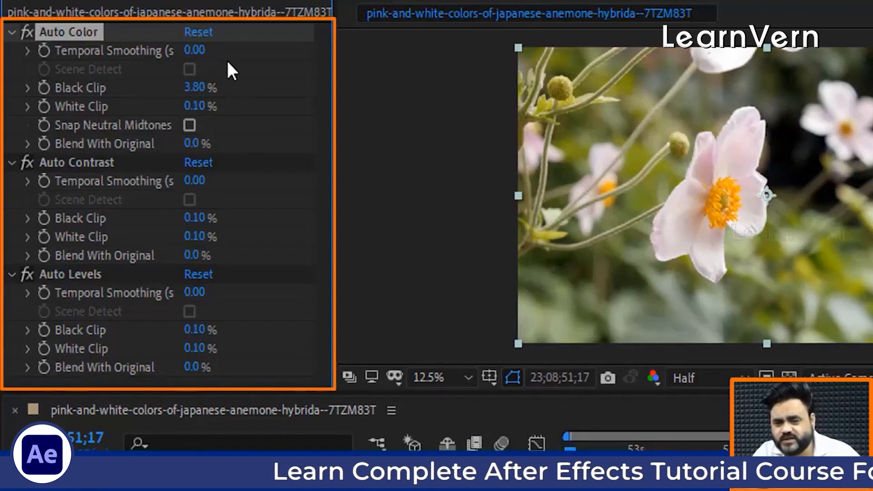
pyautogui.click(206, 104)
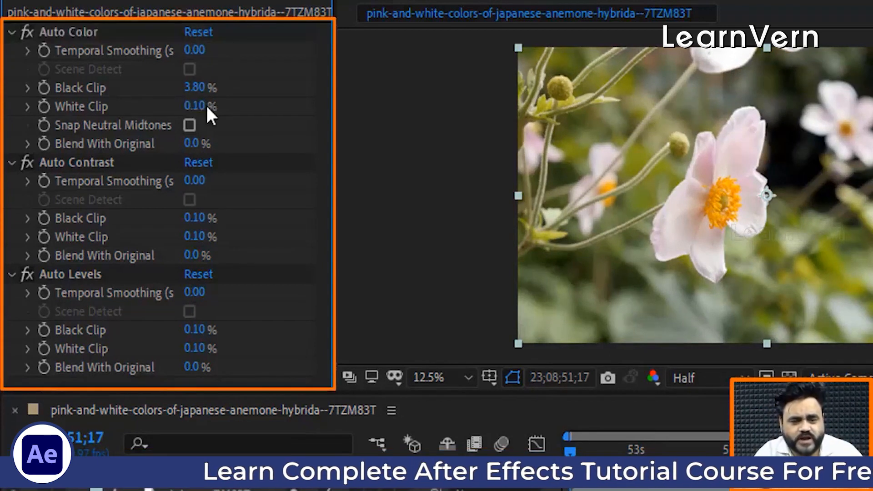
pyautogui.moveTo(200, 106); pyautogui.dragTo(247, 107)
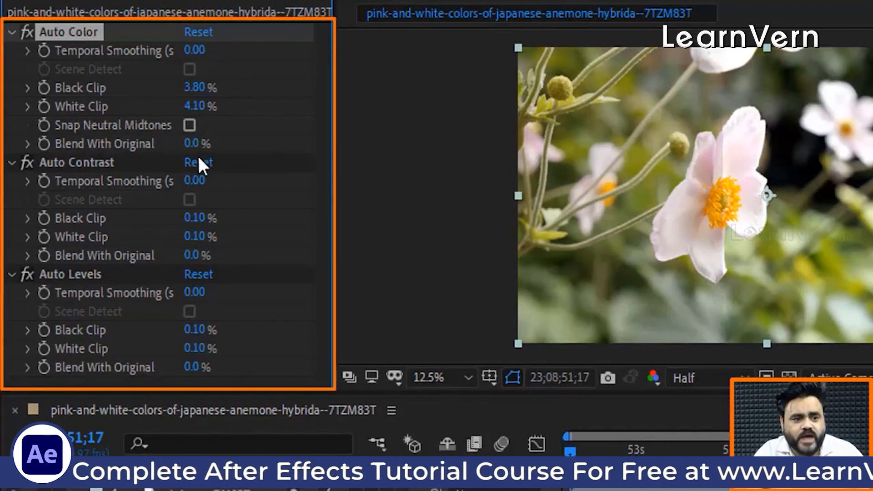
pyautogui.moveTo(200, 137)
pyautogui.mouseDown()
pyautogui.moveTo(257, 142)
pyautogui.moveTo(189, 142)
pyautogui.mouseUp()
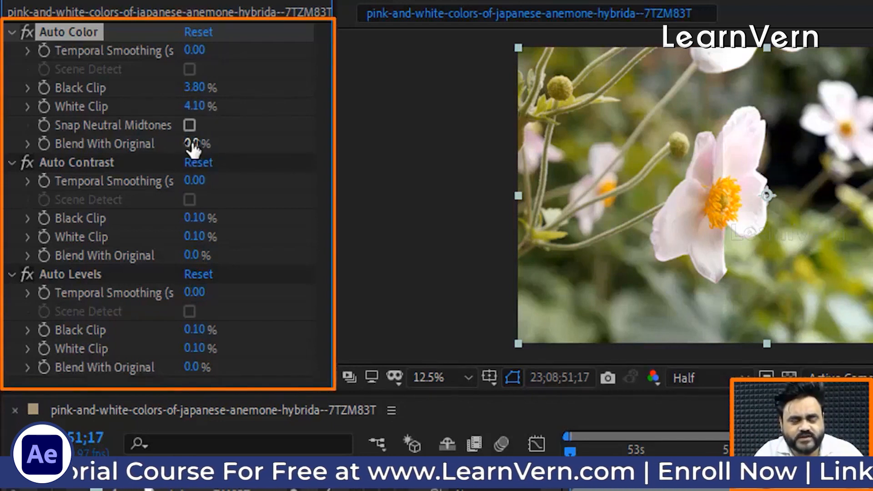
# - Set Auto Contrast to Temporal Smoothing 0.70, Black Clip 2.50 % and White Clip 0.40 %, and Auto Levels to Black Clip 0.00 % and White Clip 4.20 %
pyautogui.moveTo(205, 180); pyautogui.dragTo(275, 182)
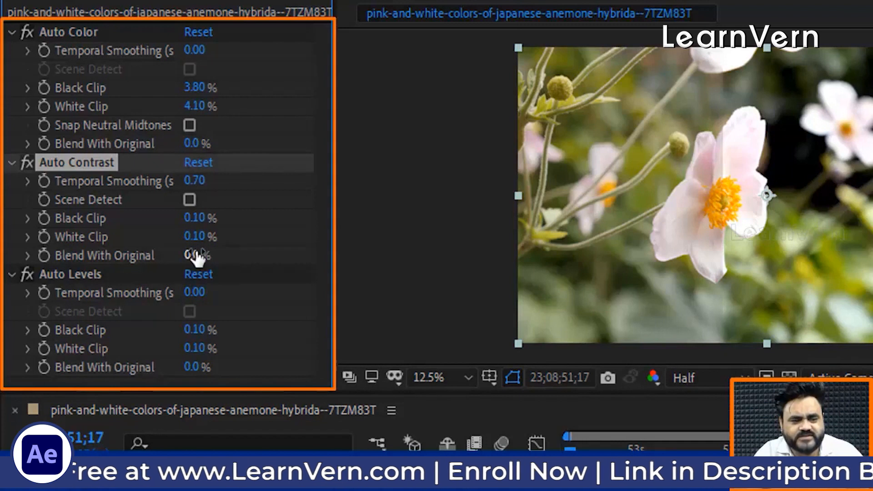
pyautogui.moveTo(206, 218); pyautogui.dragTo(204, 237)
pyautogui.moveTo(190, 333); pyautogui.dragTo(144, 324)
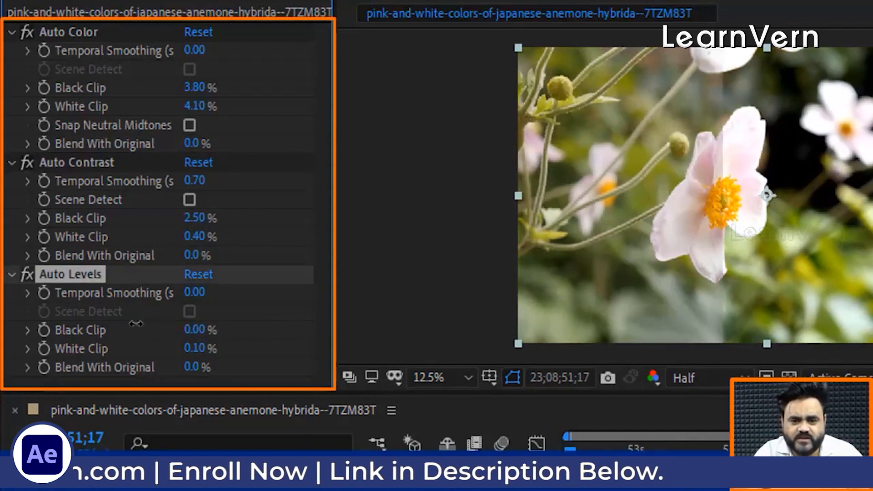
pyautogui.moveTo(196, 351); pyautogui.dragTo(234, 346)
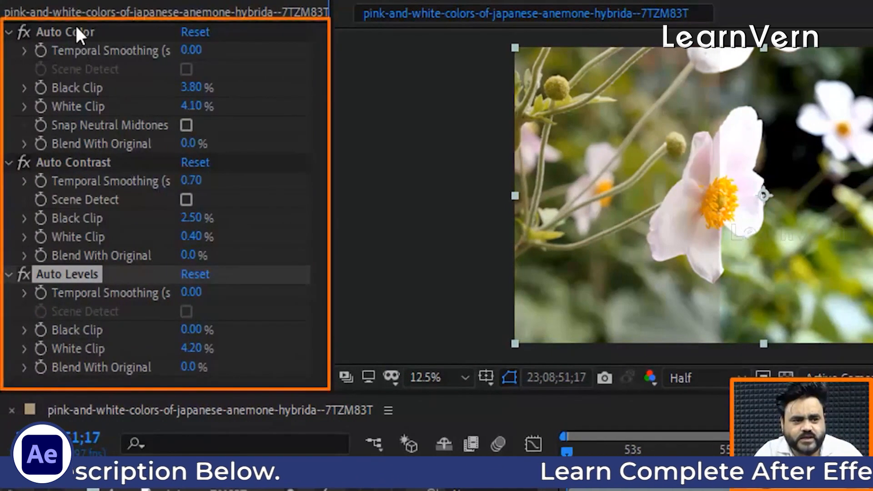
# - Delete the Auto Color, Auto Contrast and Auto Levels effects from the lower footage layer
pyautogui.click(76, 31)
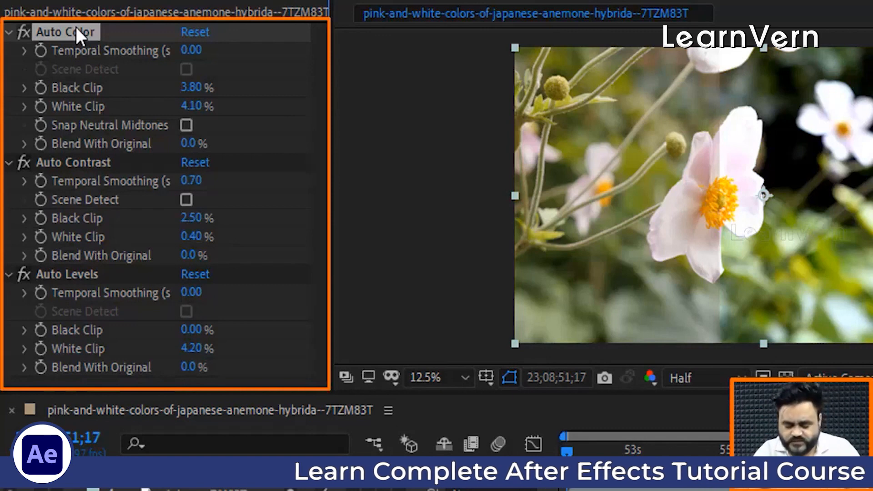
pyautogui.press('Delete')
pyautogui.click(77, 34)
pyautogui.press('Delete')
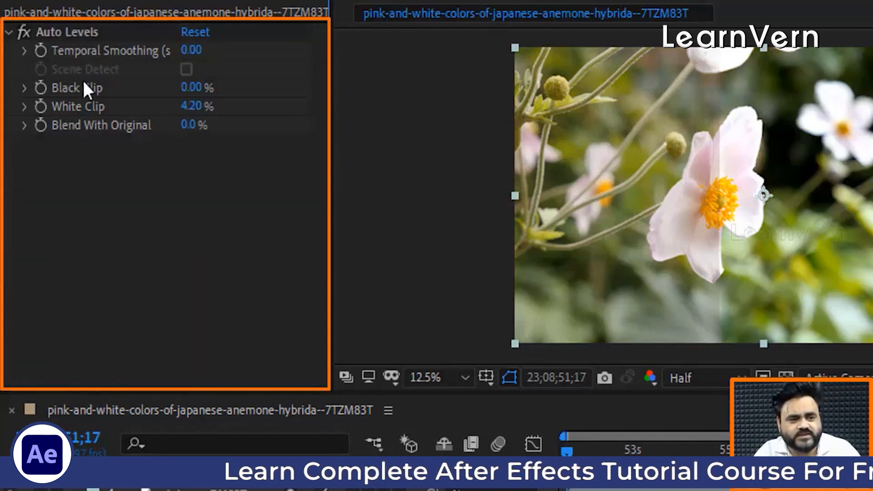
pyautogui.click(77, 33)
pyautogui.press('Delete')
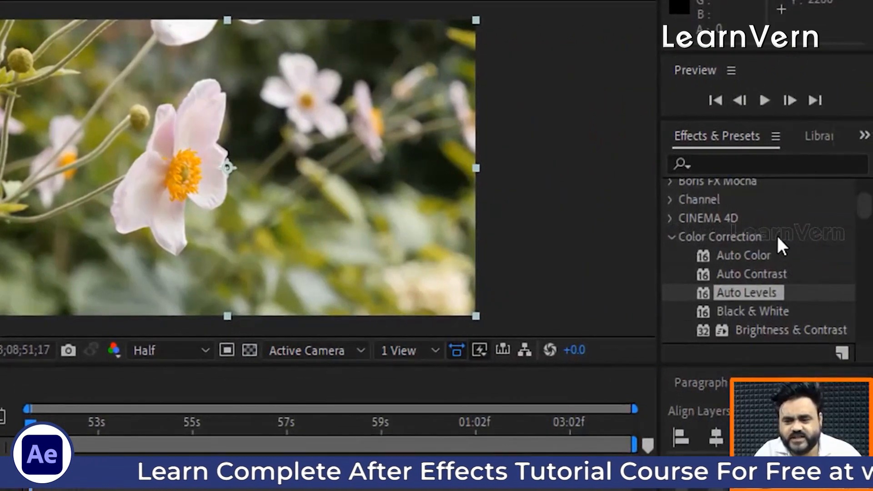
# - Apply the Black & White effect to the lower footage layer with a saturated orange tint enabled
pyautogui.scroll(-1, 778, 238)
pyautogui.moveTo(746, 261); pyautogui.dragTo(197, 454)
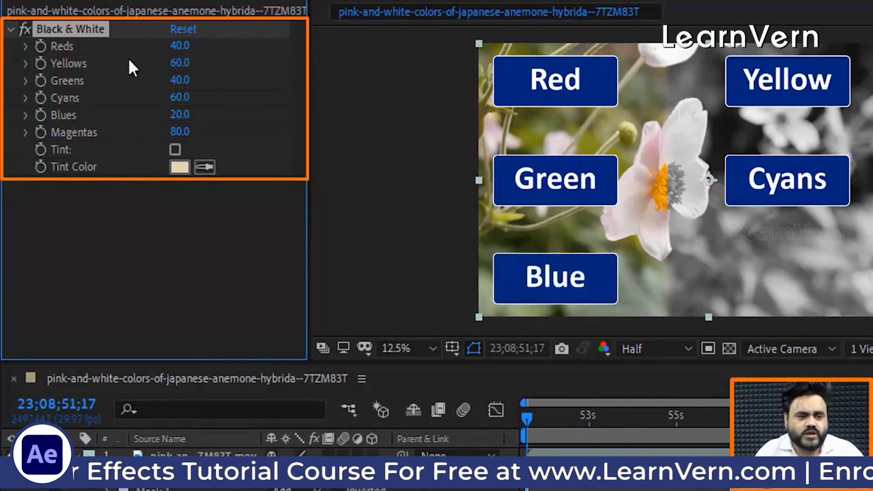
pyautogui.click(175, 168)
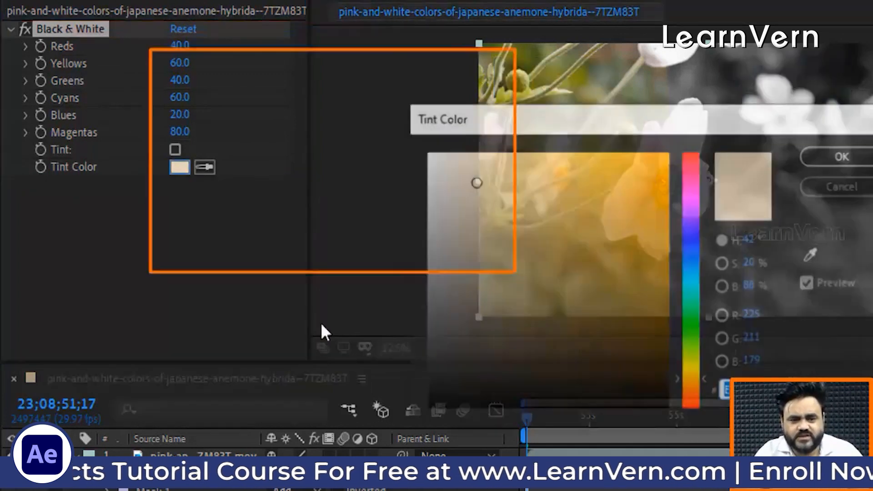
pyautogui.moveTo(633, 247); pyautogui.dragTo(669, 167)
pyautogui.click(835, 158)
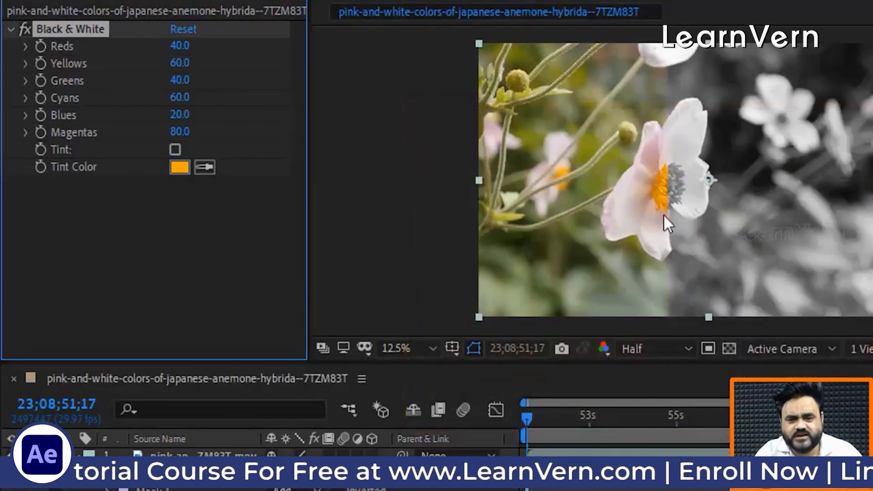
pyautogui.click(175, 149)
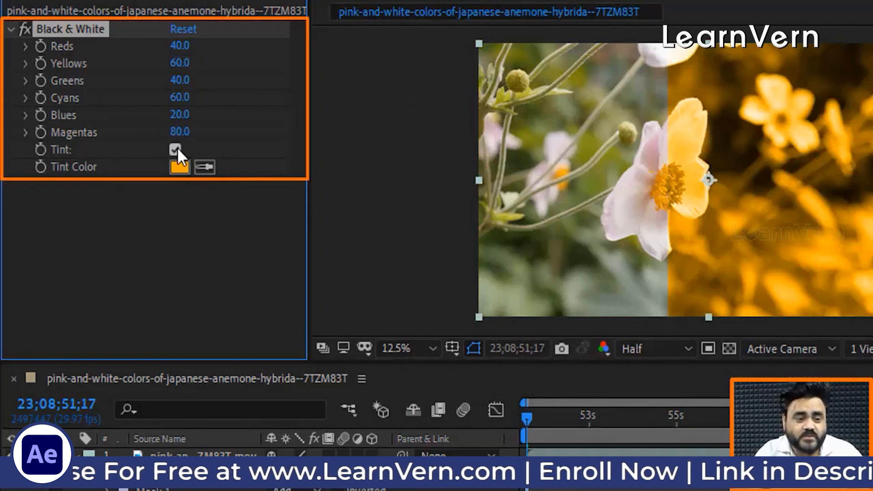
# - Set the Black & White effect's Magentas to 77, Reds to 23 and Yellows to 36
pyautogui.moveTo(180, 131); pyautogui.dragTo(249, 129)
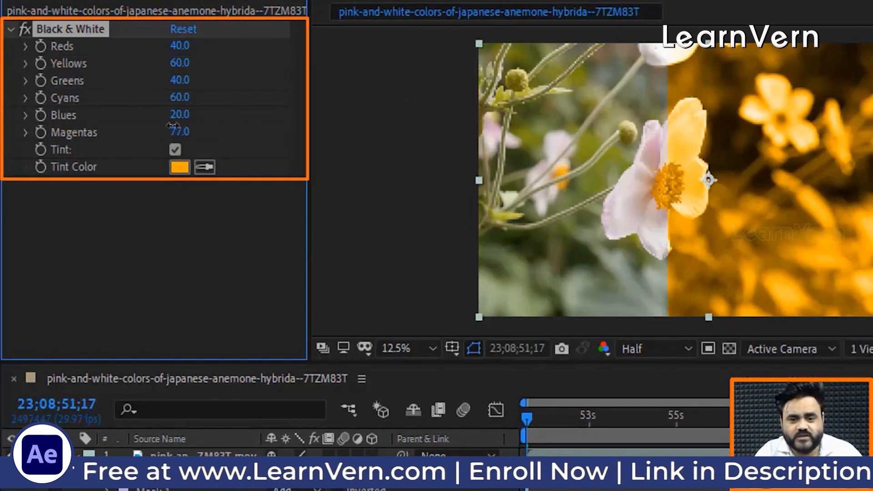
pyautogui.moveTo(179, 45); pyautogui.dragTo(154, 61)
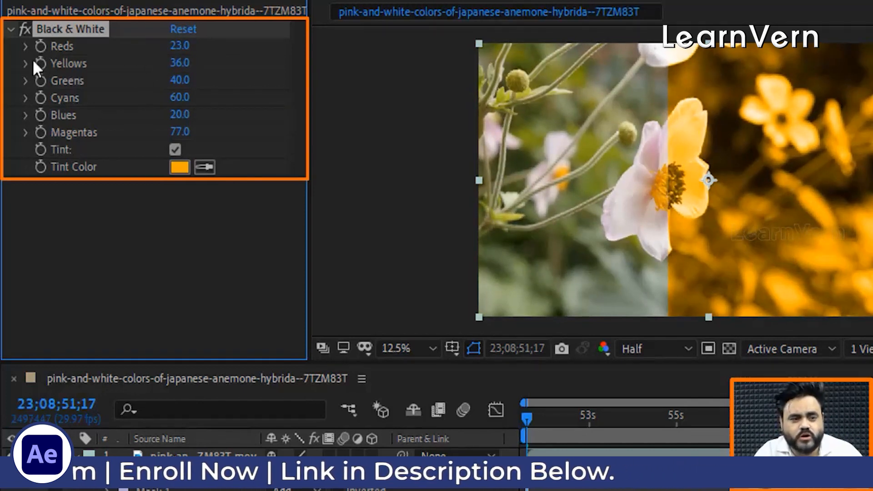
# - Delete the Black & White effect from the lower footage layer, including the copy reapplied to it
pyautogui.click(68, 29)
pyautogui.press('Delete')
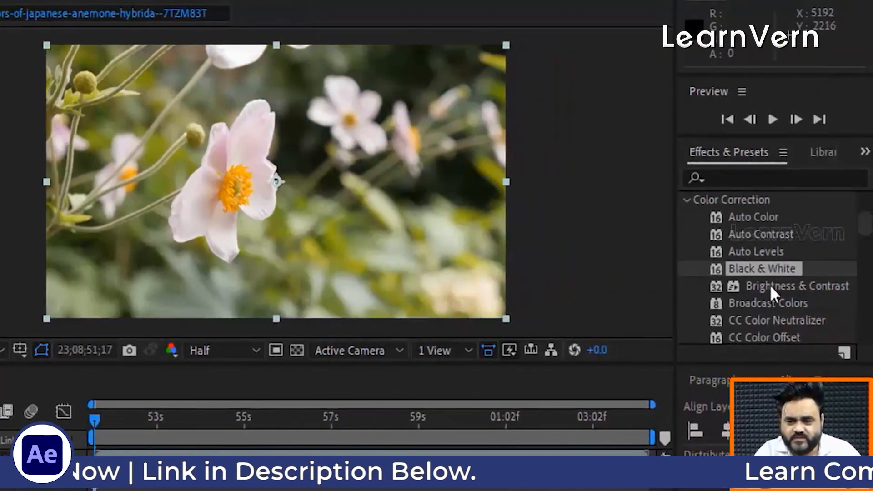
pyautogui.moveTo(786, 268); pyautogui.dragTo(175, 448)
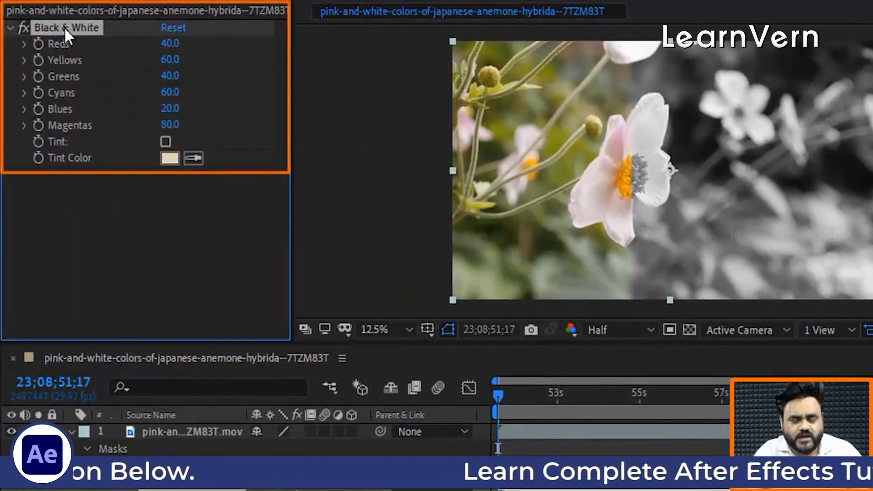
pyautogui.press('Delete')
# - Apply Brightness & Contrast to the lower footage layer with Brightness 45 and Contrast 65
pyautogui.moveTo(779, 273); pyautogui.dragTo(159, 454)
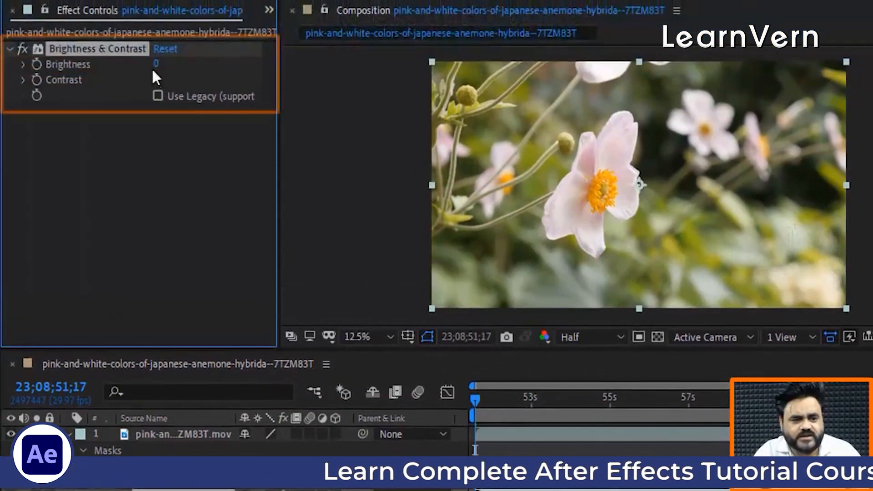
pyautogui.moveTo(156, 64); pyautogui.dragTo(201, 63)
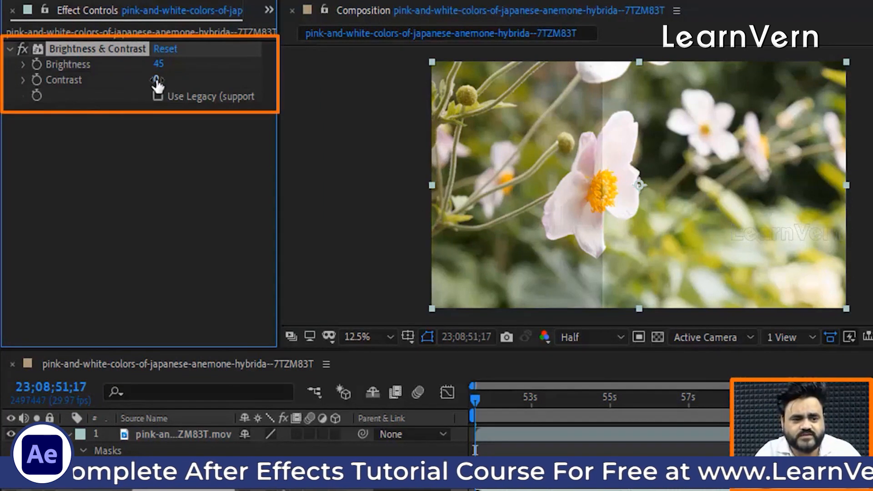
pyautogui.moveTo(157, 80); pyautogui.dragTo(228, 82)
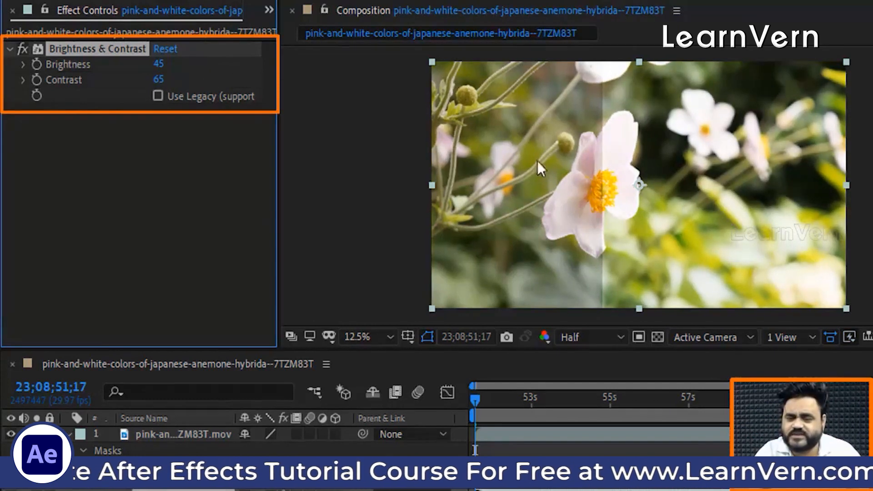
# - Try the Use Legacy option of Brightness & Contrast, turn it back off and set Brightness to 33
pyautogui.click(158, 95)
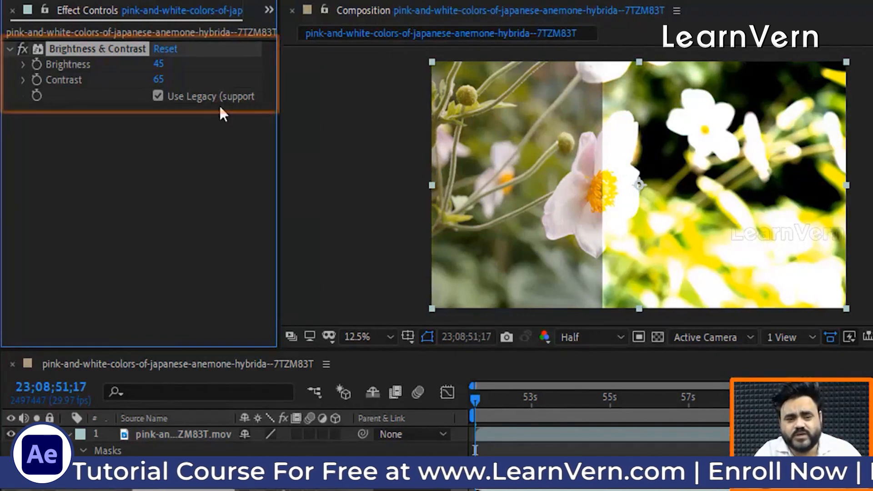
pyautogui.click(158, 96)
pyautogui.moveTo(160, 65)
pyautogui.mouseDown()
pyautogui.moveTo(132, 64)
pyautogui.moveTo(148, 64)
pyautogui.mouseUp()
pyautogui.click(95, 166)
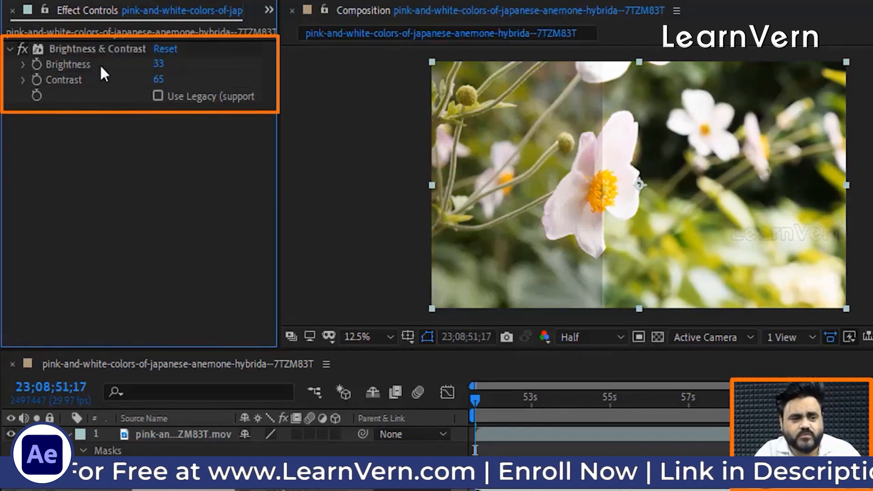
# - Delete Brightness & Contrast from the lower footage layer and browse further through the Color Correction effects
pyautogui.click(112, 49)
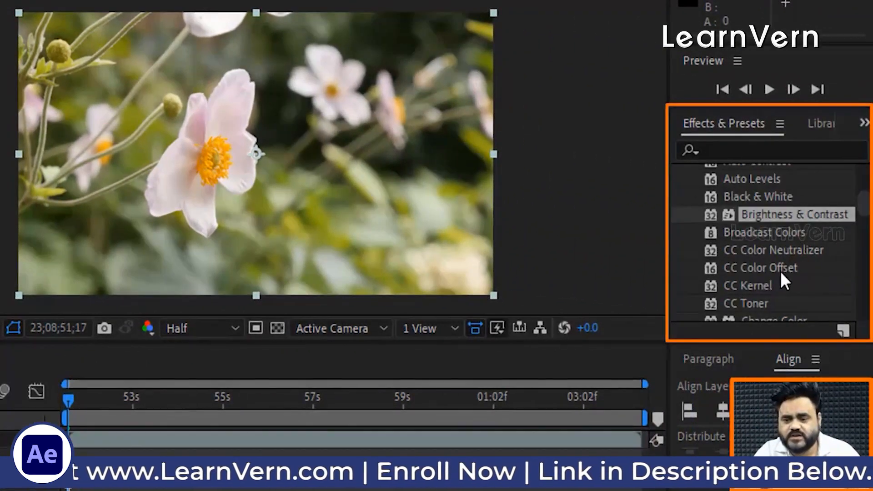
pyautogui.scroll(-5, 780, 273)
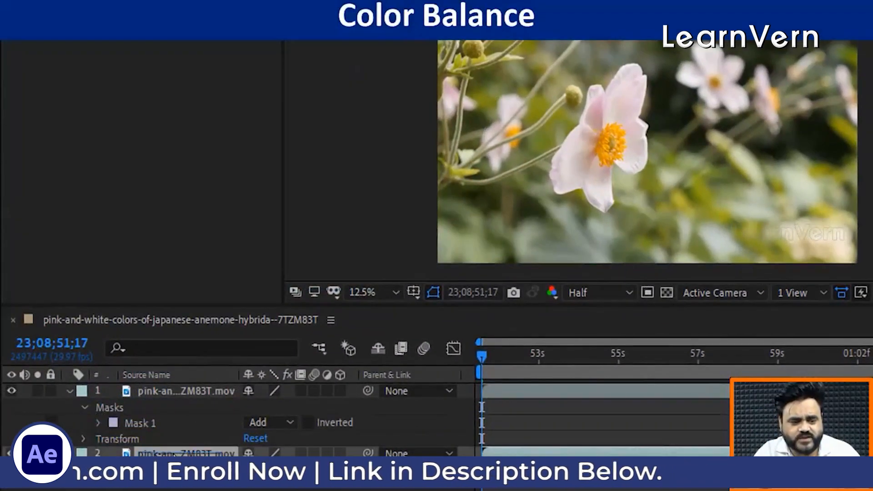
# - Apply Color Balance to the lower footage layer with Highlight Red Balance 35, Shadow Red Balance -28 and Midtone Red Balance 7
pyautogui.moveTo(173, 453); pyautogui.dragTo(174, 454)
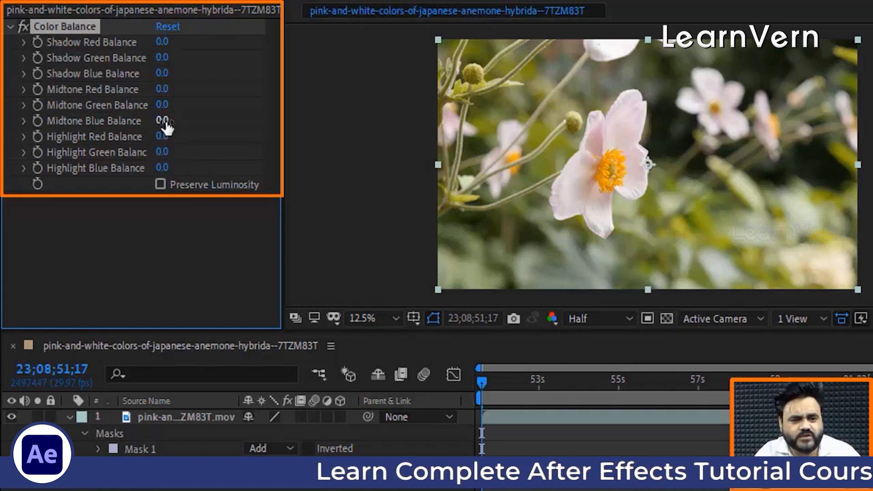
pyautogui.click(160, 140)
pyautogui.write('35')
pyautogui.press('Return')
pyautogui.press('.')
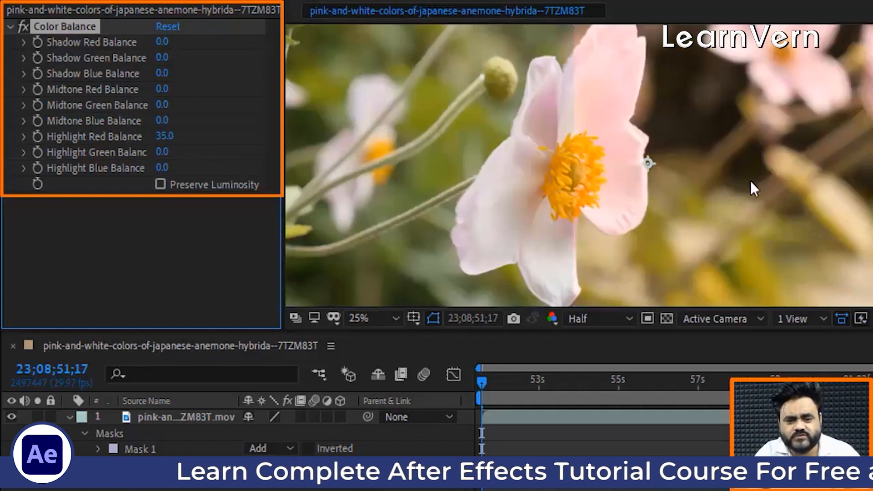
pyautogui.press(',')
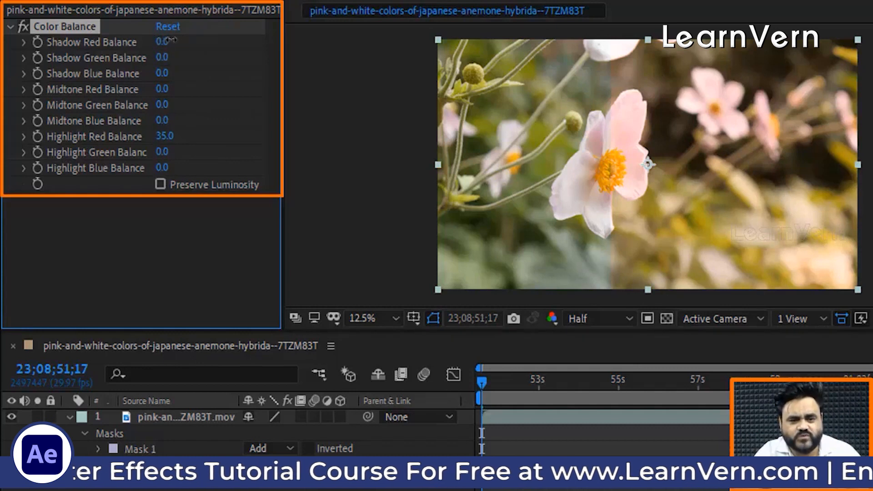
pyautogui.moveTo(141, 41); pyautogui.dragTo(139, 41)
pyautogui.moveTo(162, 89)
pyautogui.mouseDown()
pyautogui.moveTo(190, 93)
pyautogui.moveTo(172, 91)
pyautogui.mouseUp()
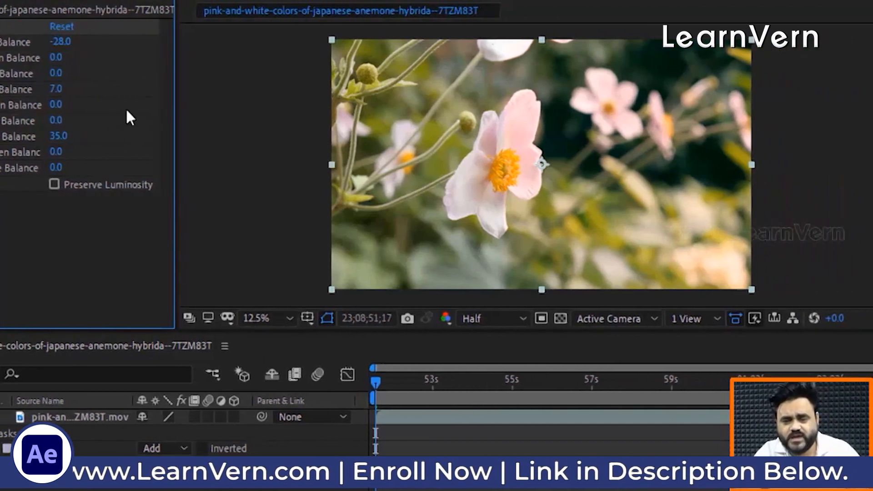
# - Apply Color Balance (HLS) to the lower footage layer with Hue 33°, Lightness 4 and Saturation -100
pyautogui.scroll(-2, 791, 246)
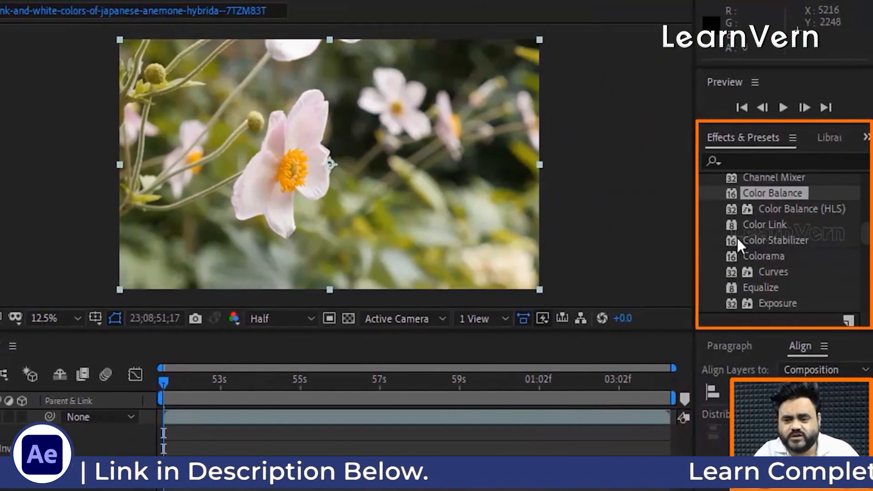
pyautogui.moveTo(774, 210); pyautogui.dragTo(149, 388)
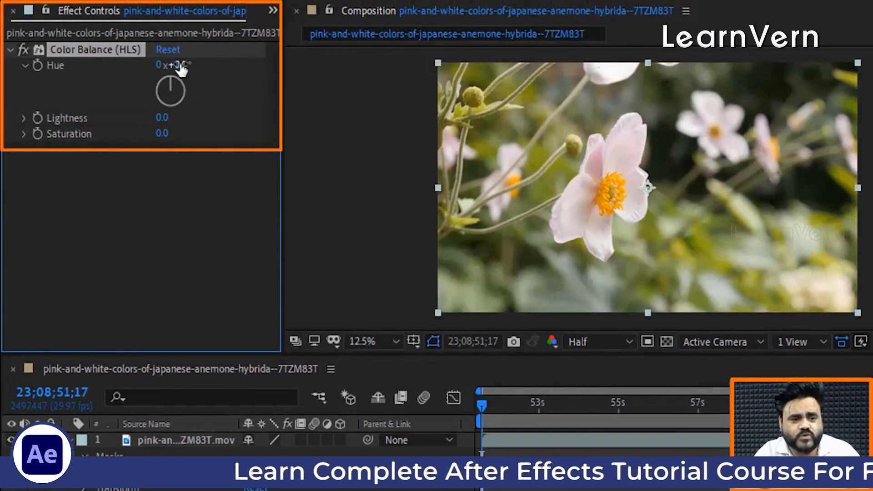
pyautogui.moveTo(181, 68); pyautogui.dragTo(226, 87)
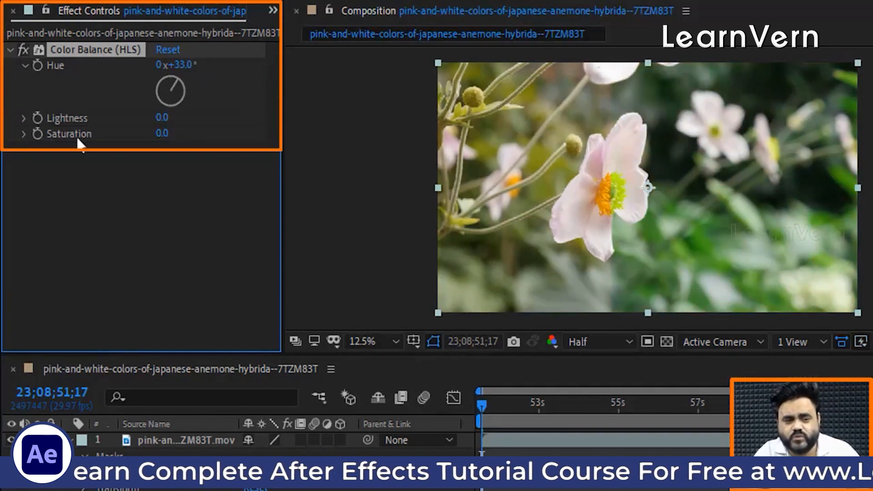
pyautogui.moveTo(175, 118); pyautogui.dragTo(65, 134)
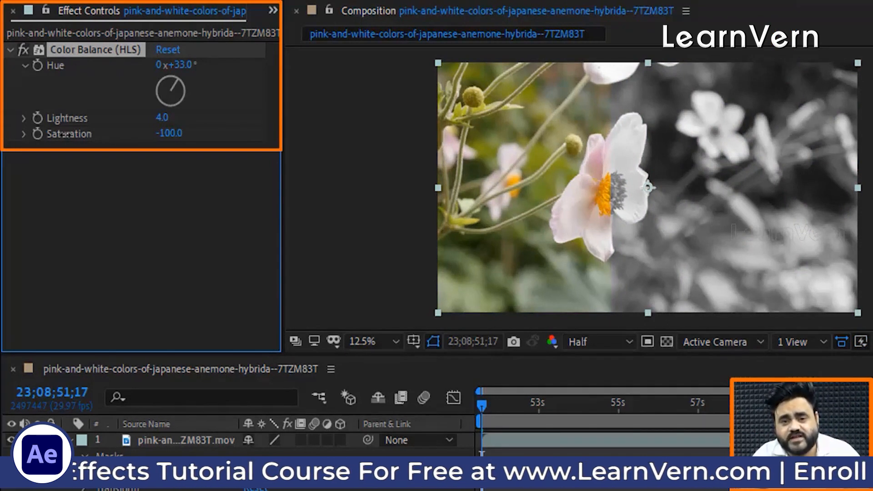
# - Delete Color Balance (HLS) from the lower footage layer and look through the Color Correction effects again
pyautogui.click(133, 238)
pyautogui.click(100, 47)
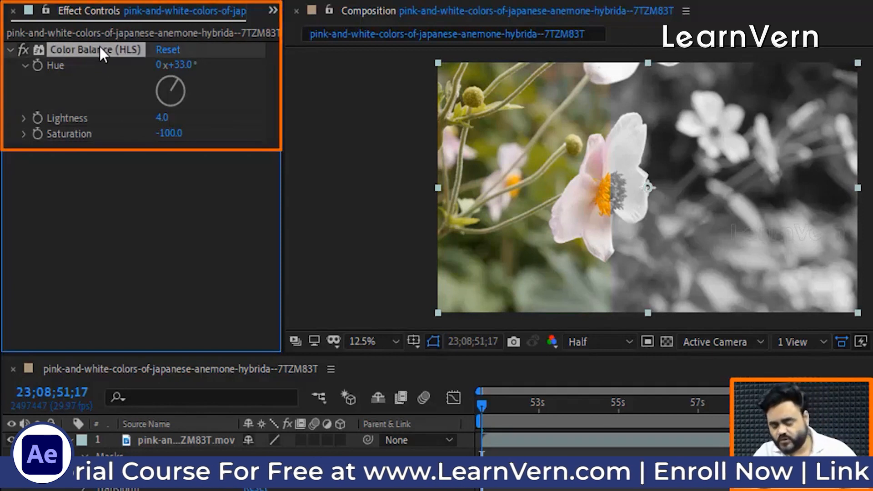
pyautogui.press('Delete')
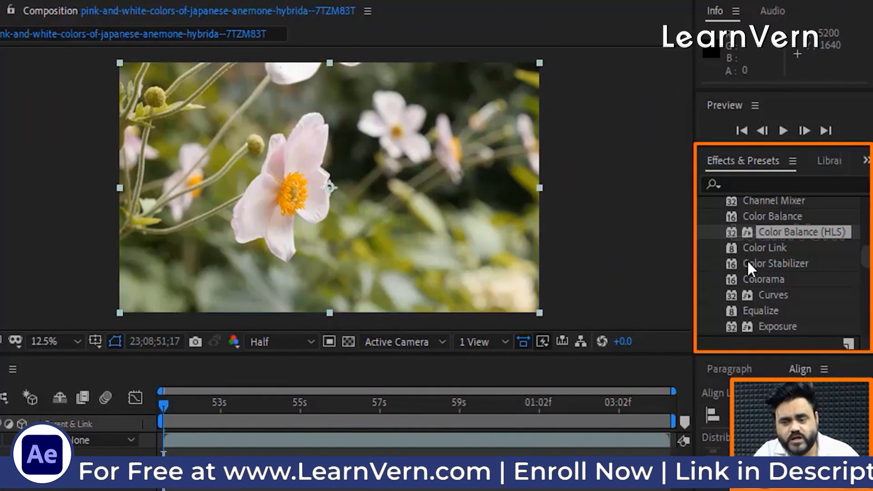
pyautogui.scroll(6, 748, 268)
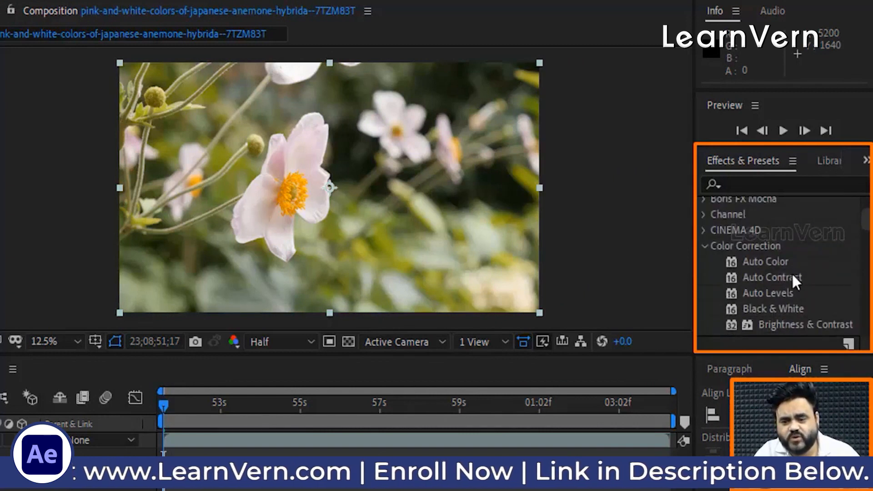
pyautogui.scroll(-6, 782, 282)
pyautogui.scroll(-3, 761, 273)
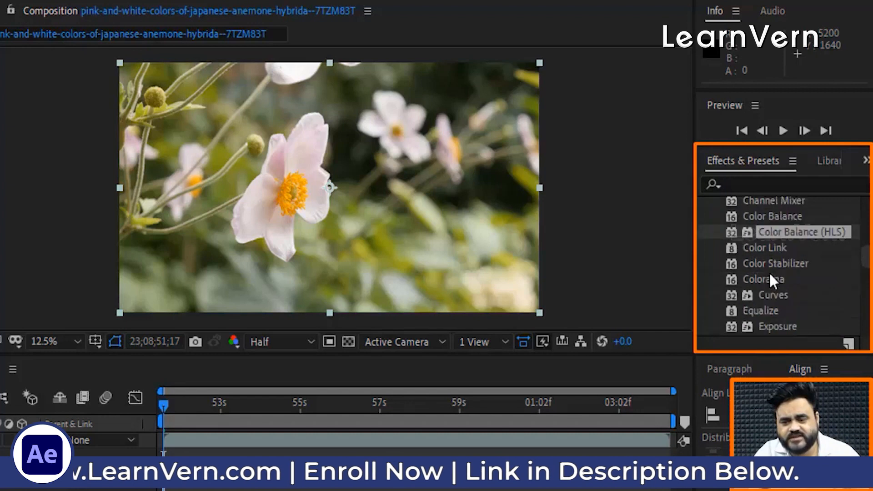
# - Apply Curves to the lower footage layer, try a strong downward bend of the RGB curve and undo it
pyautogui.moveTo(773, 295); pyautogui.dragTo(382, 232)
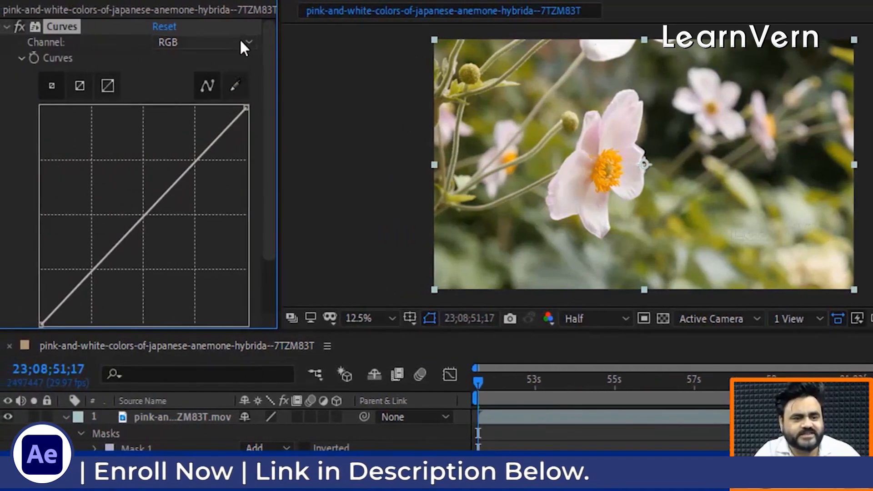
pyautogui.click(132, 42)
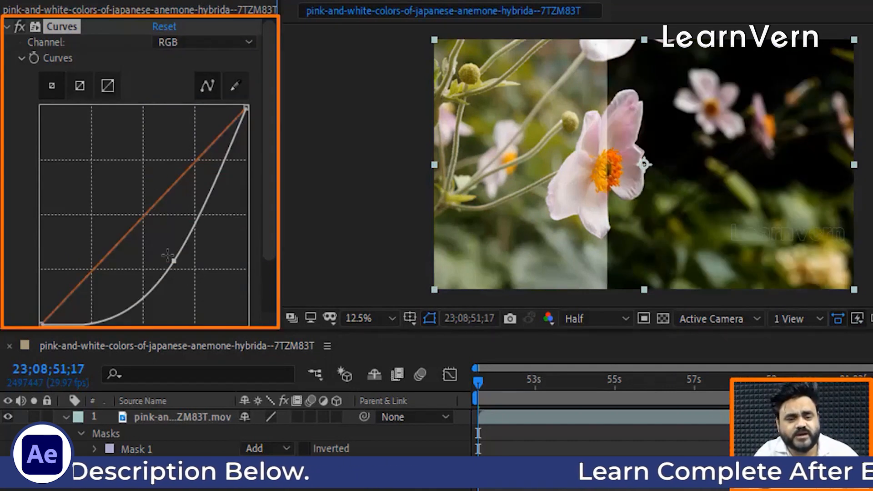
pyautogui.hotkey('ctrl', 'z')
pyautogui.scroll(-3, 143, 252)
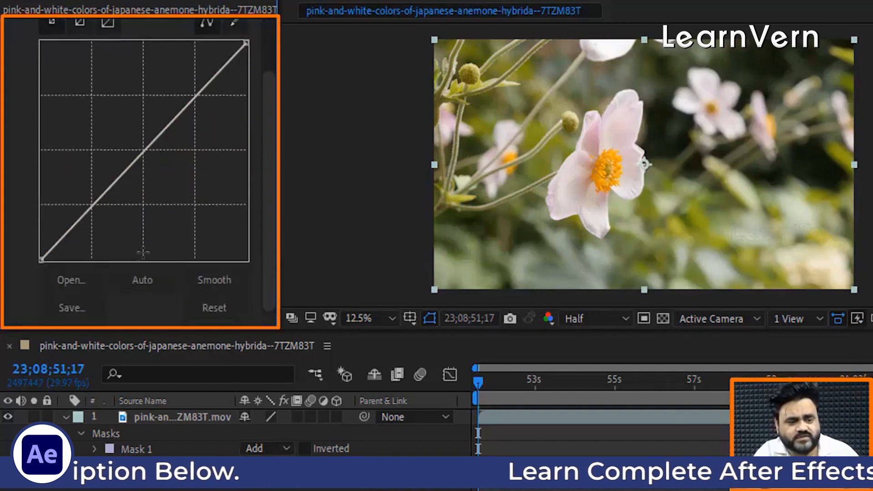
# - Shape the RGB curve into an S with lowered shadows and raised highlights using three points, and preview the footage
pyautogui.moveTo(82, 217); pyautogui.dragTo(104, 231)
pyautogui.moveTo(159, 174); pyautogui.dragTo(157, 160)
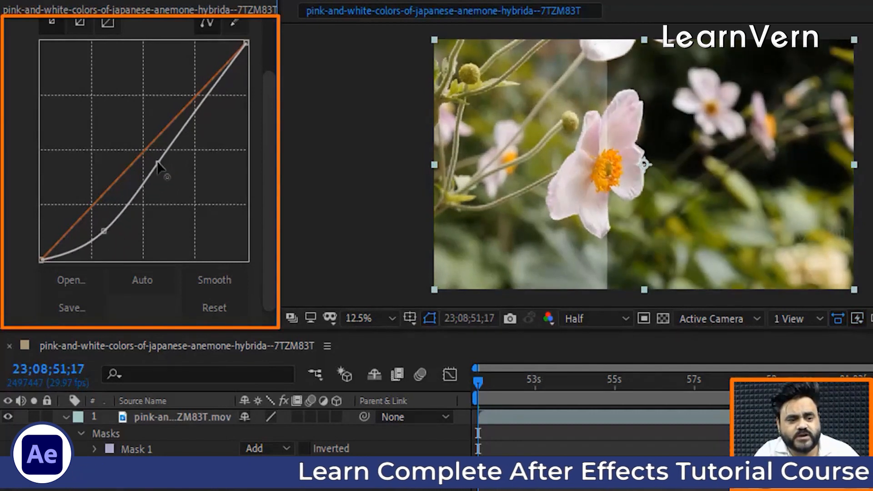
pyautogui.moveTo(199, 110); pyautogui.dragTo(192, 86)
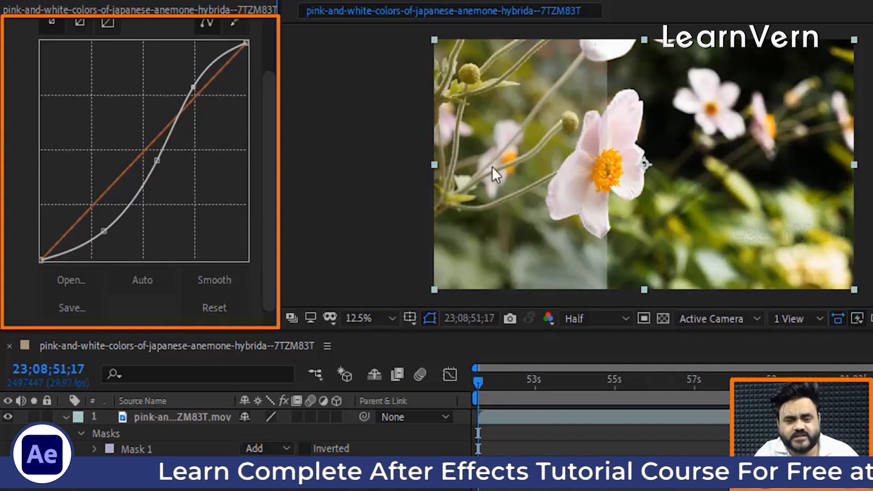
pyautogui.press('space')
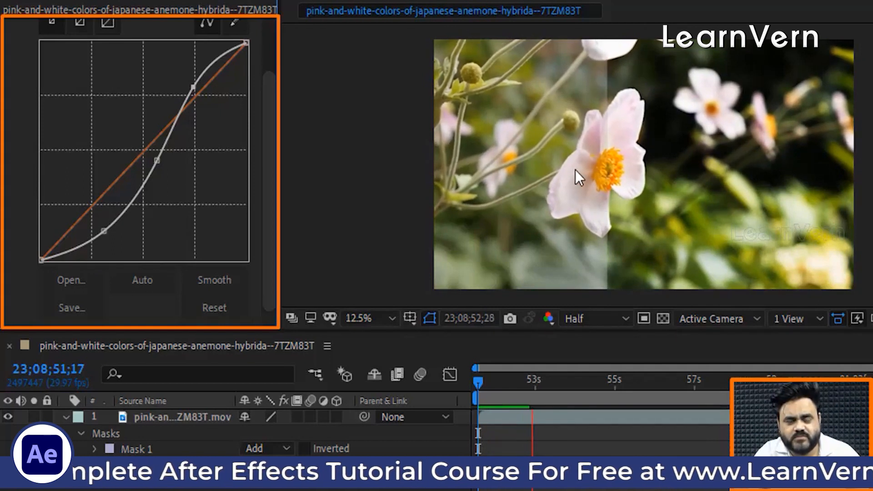
pyautogui.press('space')
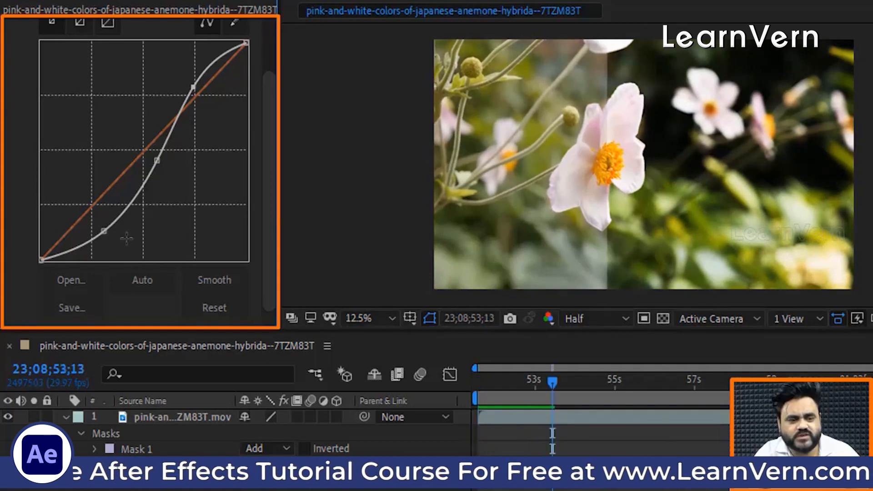
# - Soften the RGB curve's shadow point, bring its midpoint close to the diagonal and raise the highlight point slightly
pyautogui.moveTo(104, 230); pyautogui.dragTo(121, 209)
pyautogui.moveTo(157, 166); pyautogui.dragTo(143, 157)
pyautogui.moveTo(100, 225); pyautogui.dragTo(93, 221)
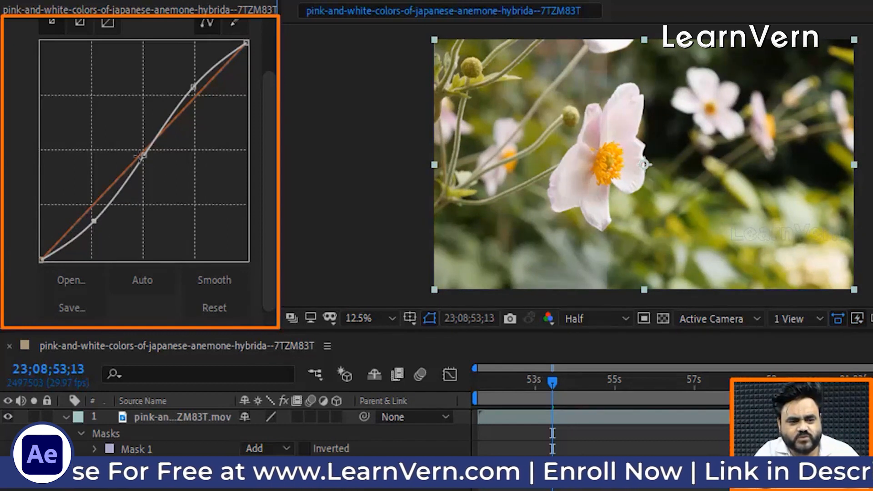
pyautogui.moveTo(193, 86)
pyautogui.mouseDown()
pyautogui.moveTo(182, 69)
pyautogui.moveTo(200, 78)
pyautogui.moveTo(191, 71)
pyautogui.moveTo(203, 94)
pyautogui.moveTo(197, 73)
pyautogui.moveTo(197, 81)
pyautogui.mouseUp()
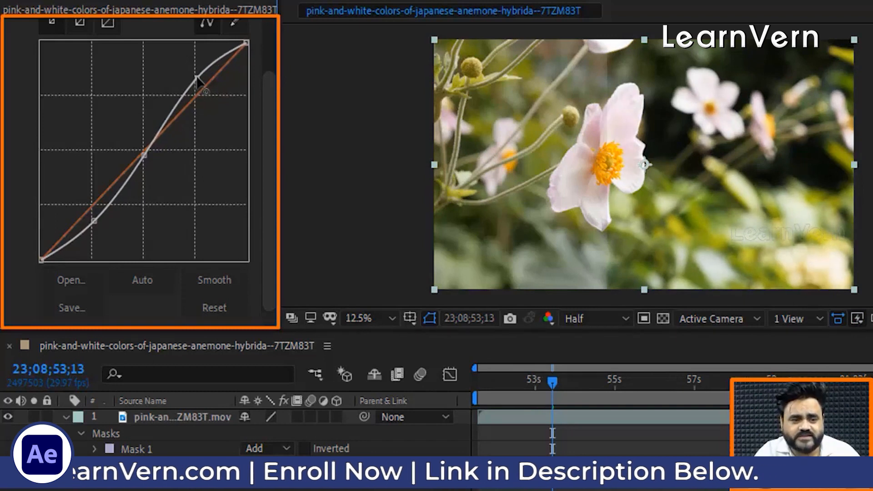
# - Switch Curves to the Green channel and shape the green curve into an S with three points
pyautogui.scroll(3, 75, 155)
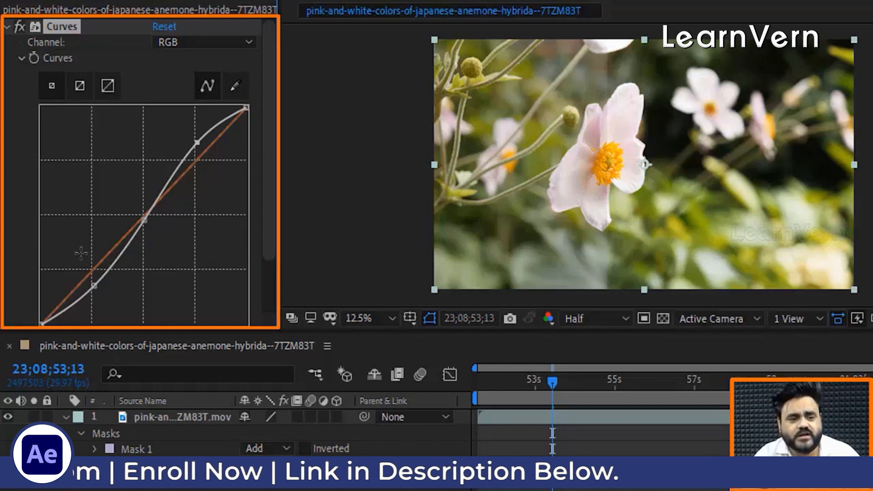
pyautogui.click(236, 42)
pyautogui.click(209, 103)
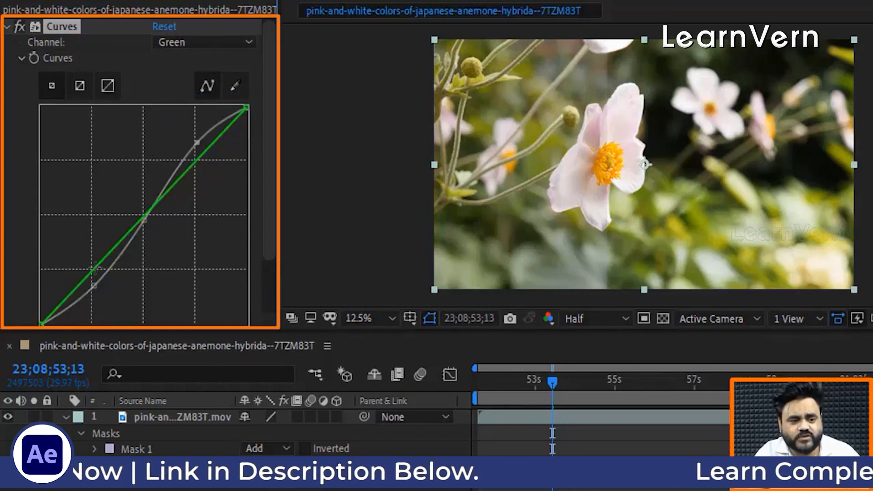
pyautogui.moveTo(93, 272)
pyautogui.mouseDown()
pyautogui.moveTo(103, 295)
pyautogui.moveTo(79, 273)
pyautogui.moveTo(89, 292)
pyautogui.moveTo(94, 285)
pyautogui.mouseUp()
pyautogui.moveTo(147, 233); pyautogui.dragTo(152, 218)
pyautogui.moveTo(212, 159); pyautogui.dragTo(197, 143)
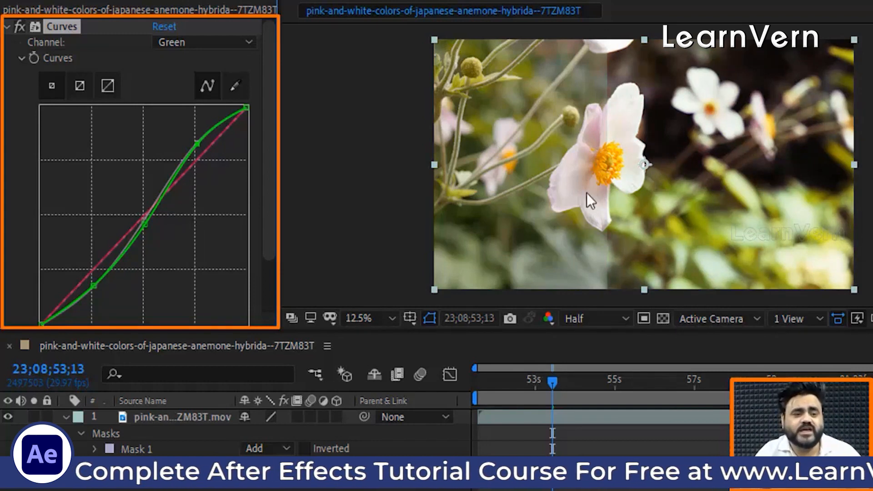
# - Try redrawing the green curve freehand with the pencil to raise its midtones, and undo it
pyautogui.click(236, 86)
pyautogui.moveTo(61, 291)
pyautogui.mouseDown()
pyautogui.moveTo(102, 229)
pyautogui.moveTo(178, 161)
pyautogui.moveTo(198, 160)
pyautogui.mouseUp()
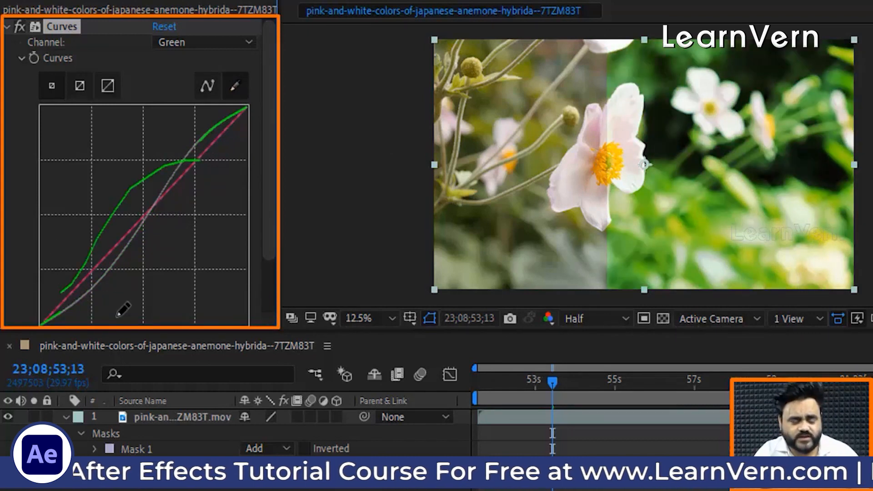
pyautogui.hotkey('ctrl', 'z')
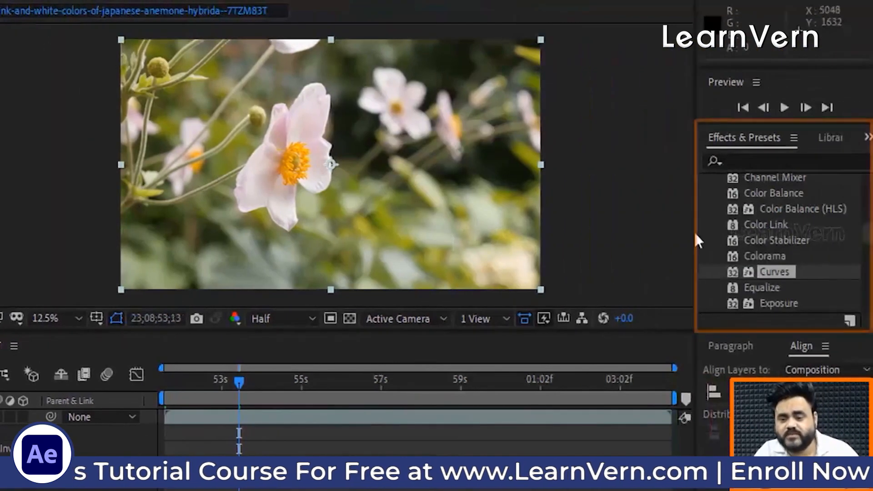
# - Apply the Exposure effect to the lower footage layer, set Exposure to 0.20 and check the Channels options, keeping Master
pyautogui.scroll(-5, 768, 237)
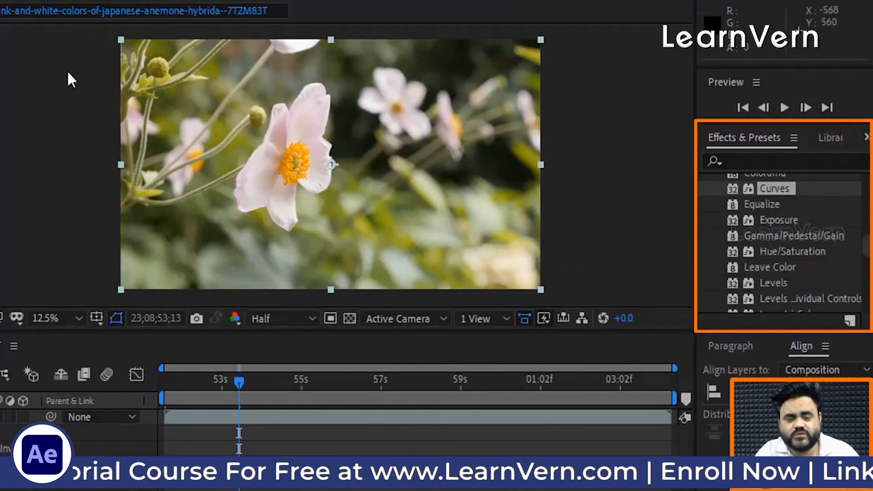
pyautogui.moveTo(775, 220); pyautogui.dragTo(111, 200)
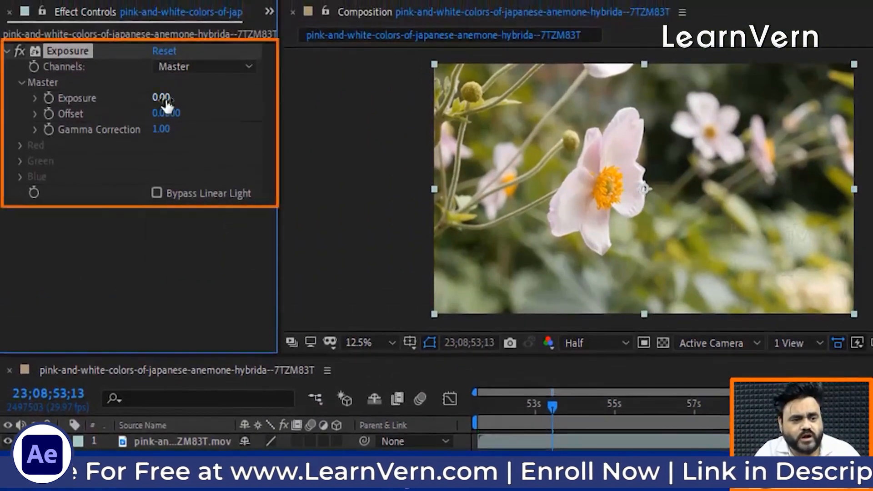
pyautogui.moveTo(177, 94); pyautogui.dragTo(181, 96)
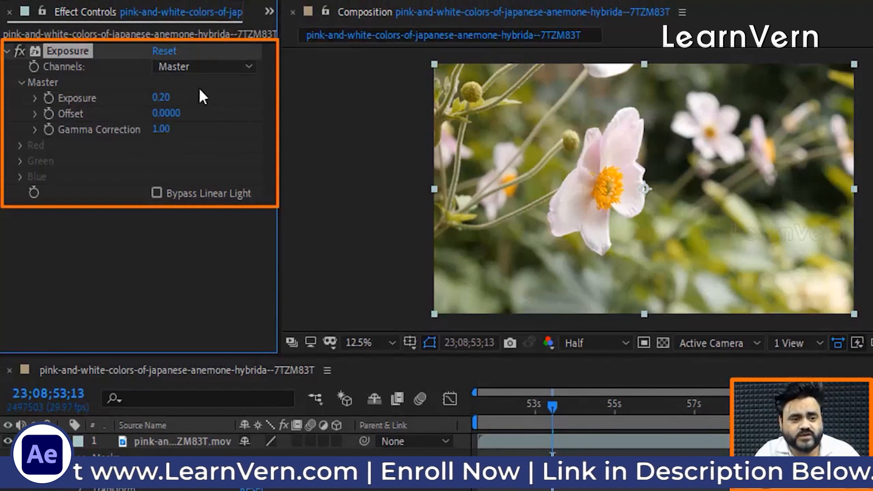
pyautogui.click(211, 67)
pyautogui.click(199, 230)
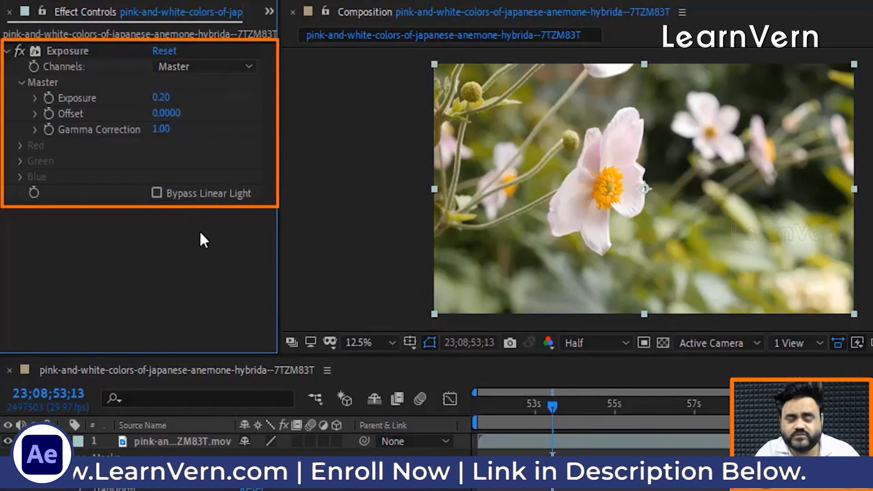
# - Delete the Exposure effect from the lower footage layer and browse further down the Color Correction effects
pyautogui.click(69, 51)
pyautogui.press('Delete')
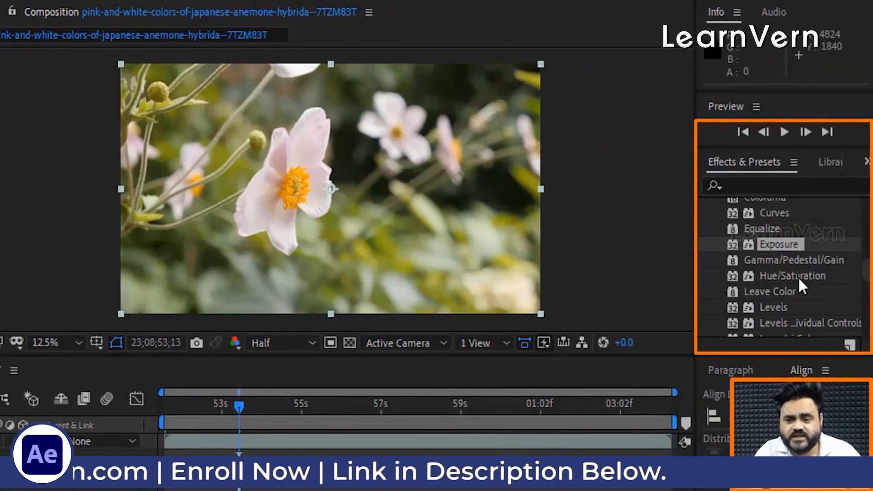
pyautogui.scroll(-1, 786, 289)
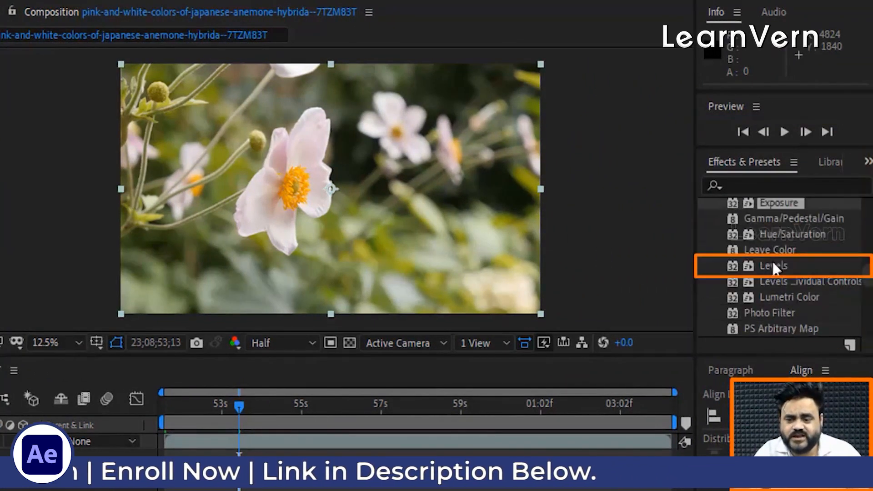
# - Apply Levels to the lower footage layer and try its output black and midtone gamma sliders on the RGB channel
pyautogui.click(773, 268)
pyautogui.moveTo(344, 241); pyautogui.dragTo(339, 241)
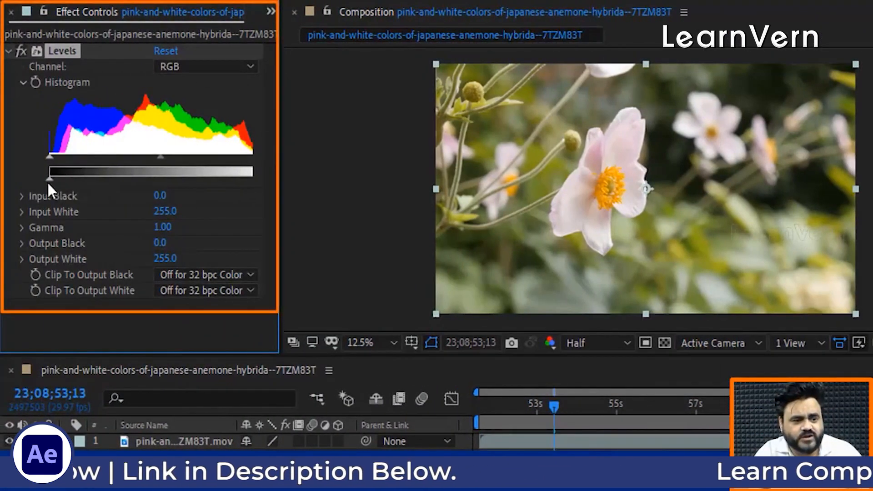
pyautogui.moveTo(49, 180)
pyautogui.mouseDown()
pyautogui.moveTo(118, 181)
pyautogui.moveTo(49, 180)
pyautogui.mouseUp()
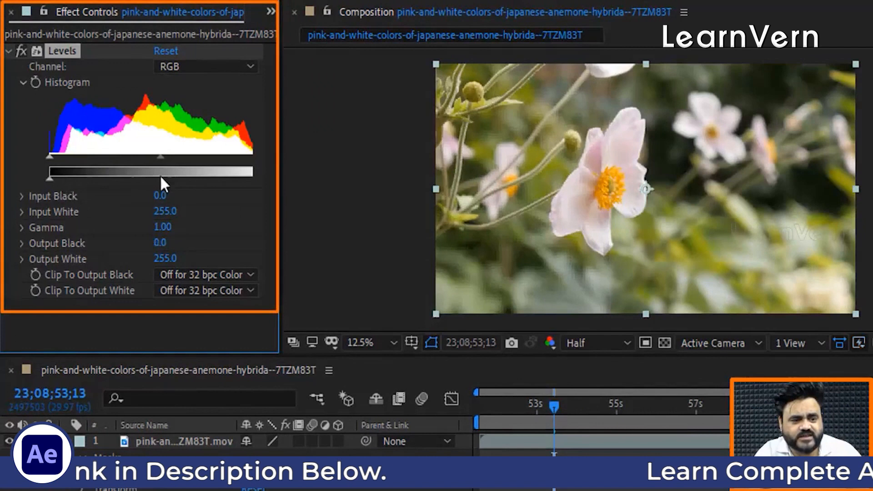
pyautogui.moveTo(157, 156)
pyautogui.mouseDown()
pyautogui.moveTo(113, 156)
pyautogui.moveTo(191, 157)
pyautogui.moveTo(171, 157)
pyautogui.mouseUp()
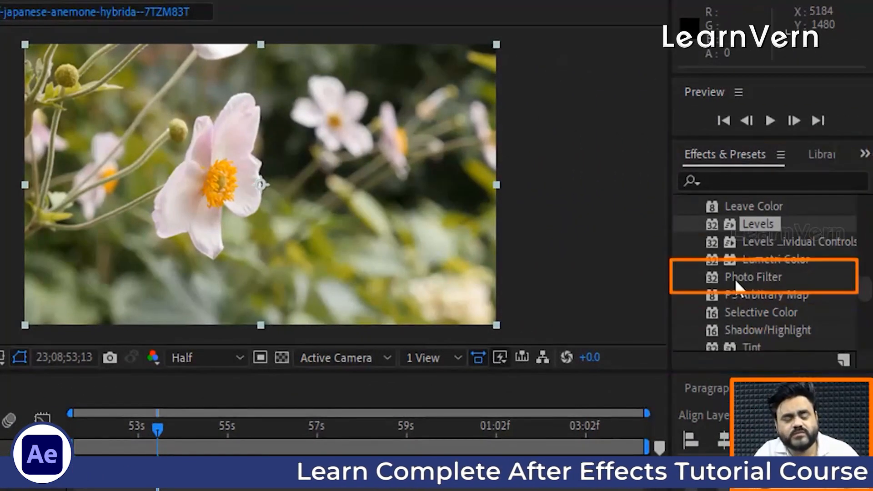
# - Apply Photo Filter to the lower footage layer with the Underwater filter and raise its Density to 66%
pyautogui.moveTo(736, 275); pyautogui.dragTo(185, 393)
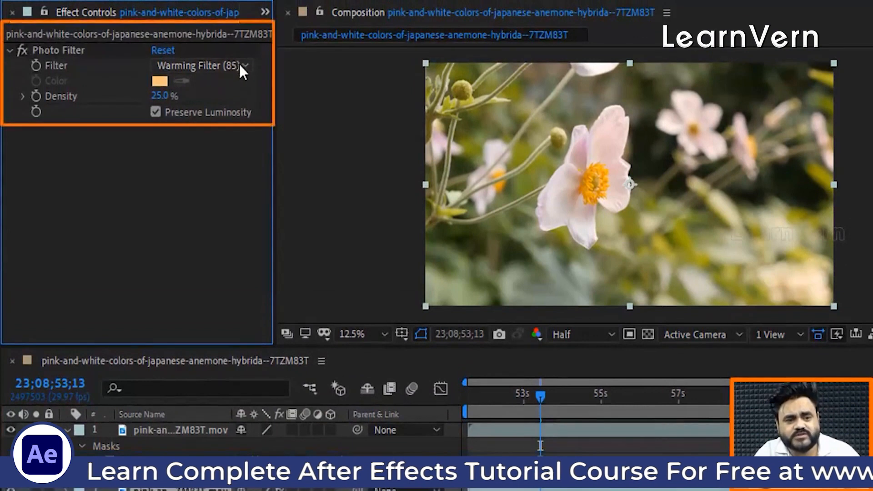
pyautogui.click(240, 65)
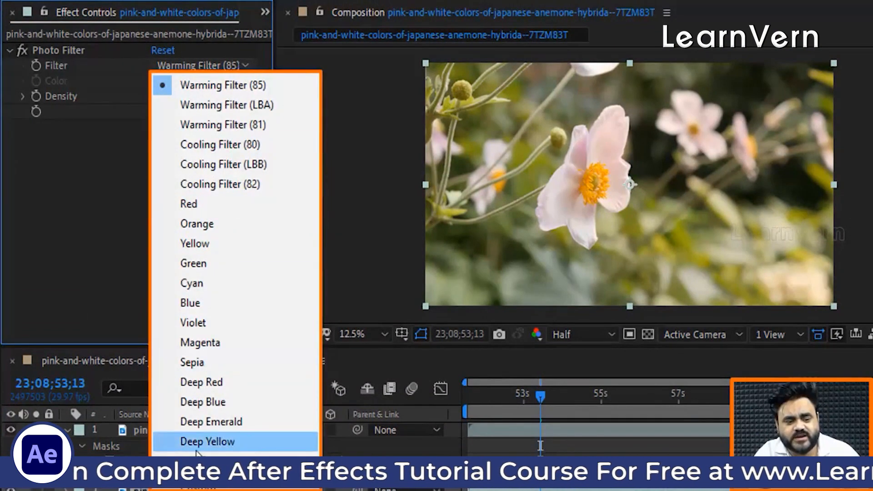
pyautogui.click(219, 457)
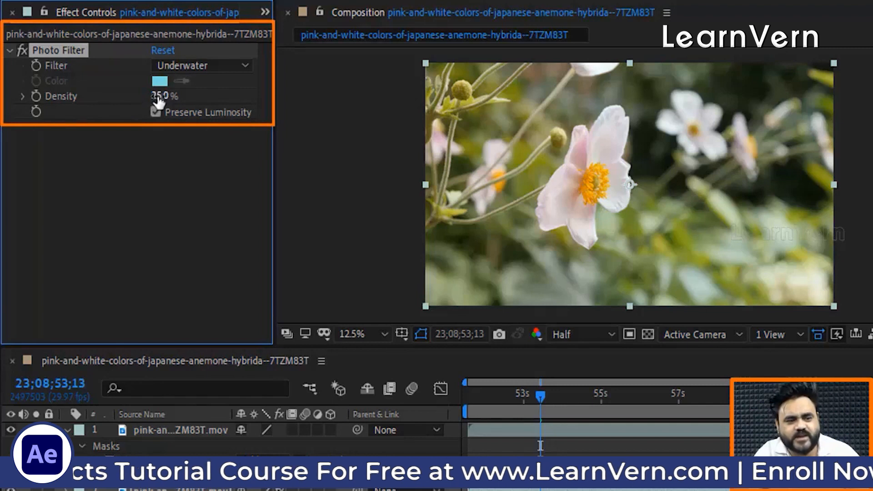
pyautogui.moveTo(156, 97); pyautogui.dragTo(201, 95)
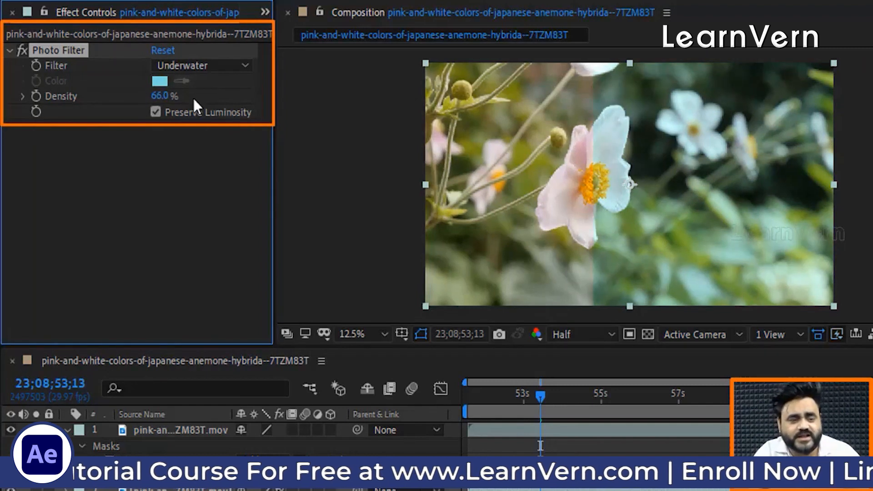
# - Try the Sepia, Cyan, Deep Red and Deep Blue presets of the Photo Filter in turn
pyautogui.click(233, 64)
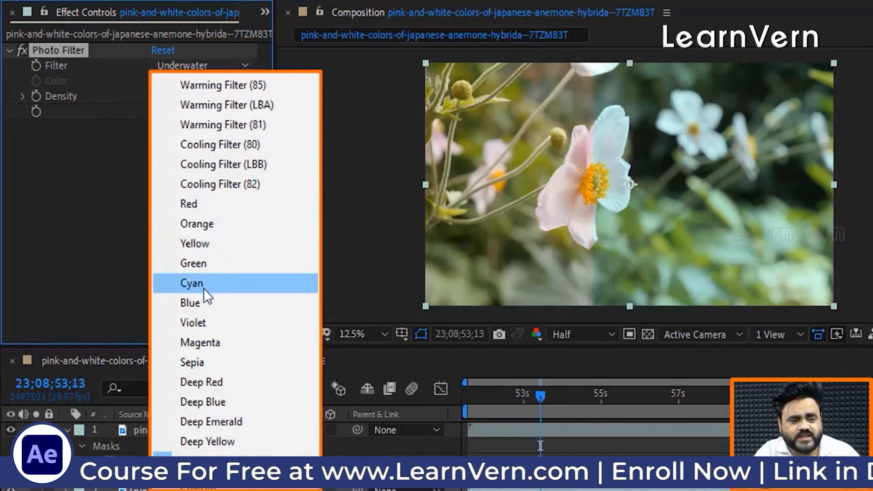
pyautogui.click(200, 362)
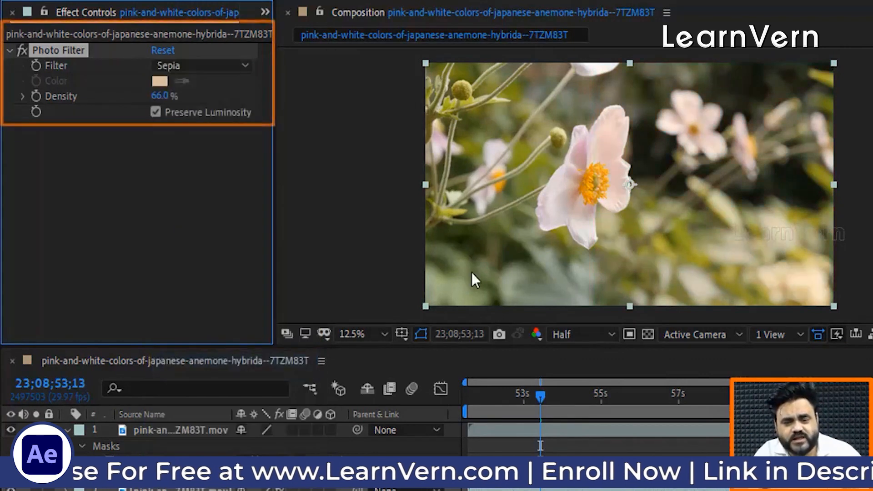
pyautogui.click(206, 66)
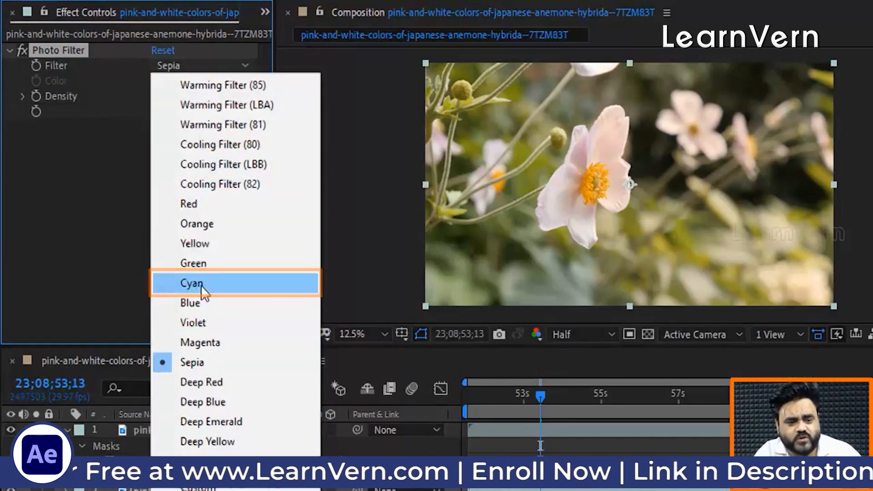
pyautogui.click(201, 285)
pyautogui.click(184, 73)
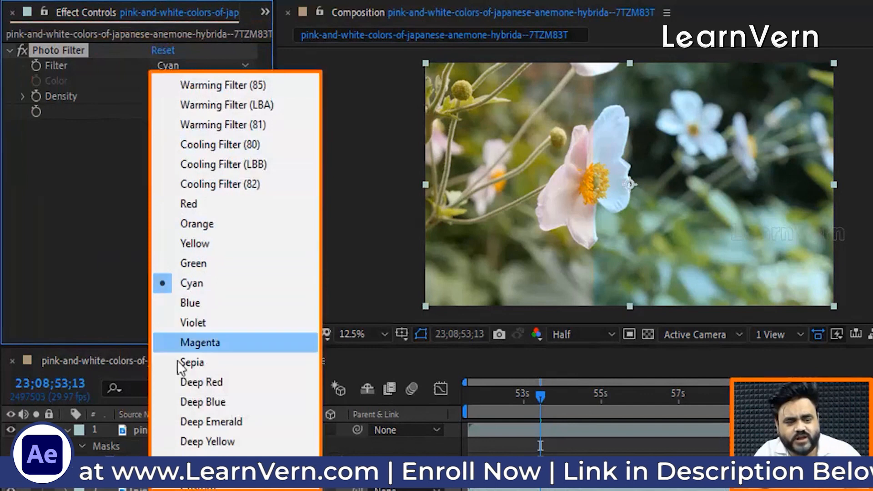
pyautogui.click(192, 384)
pyautogui.click(209, 73)
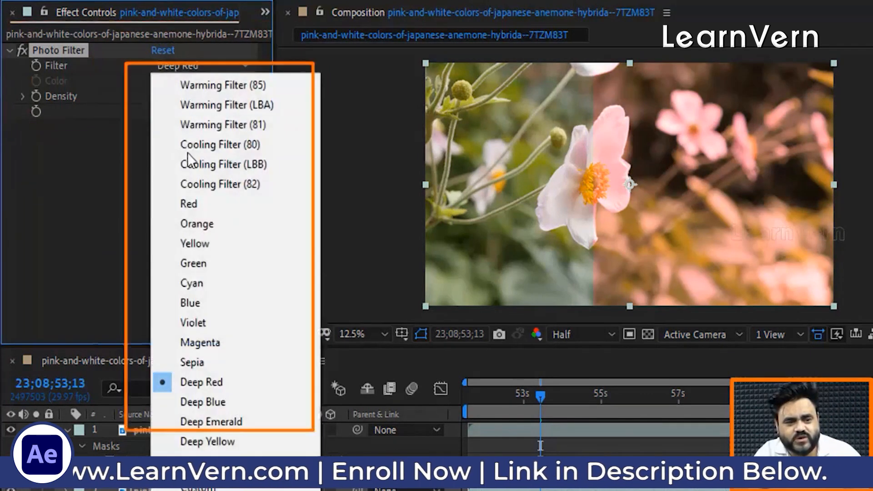
pyautogui.click(208, 397)
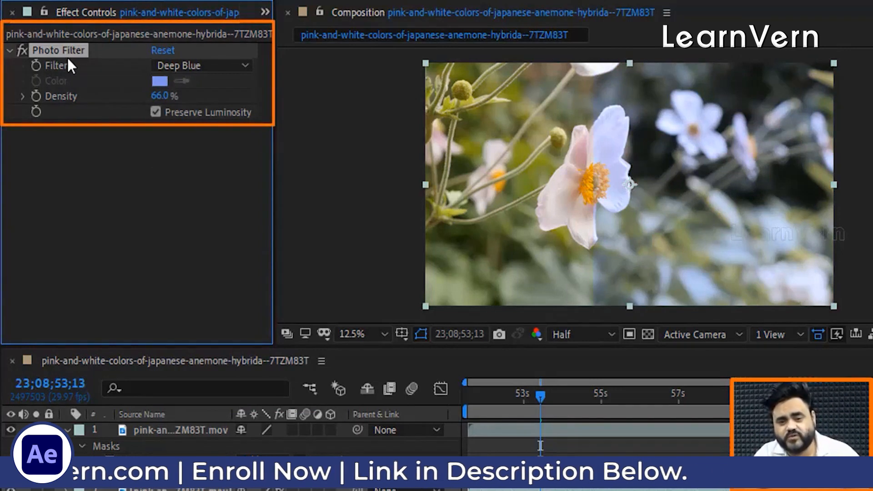
# - Switch the Photo Filter to Custom with the blue colour 4E67E6 and set Density to 100%
pyautogui.click(200, 65)
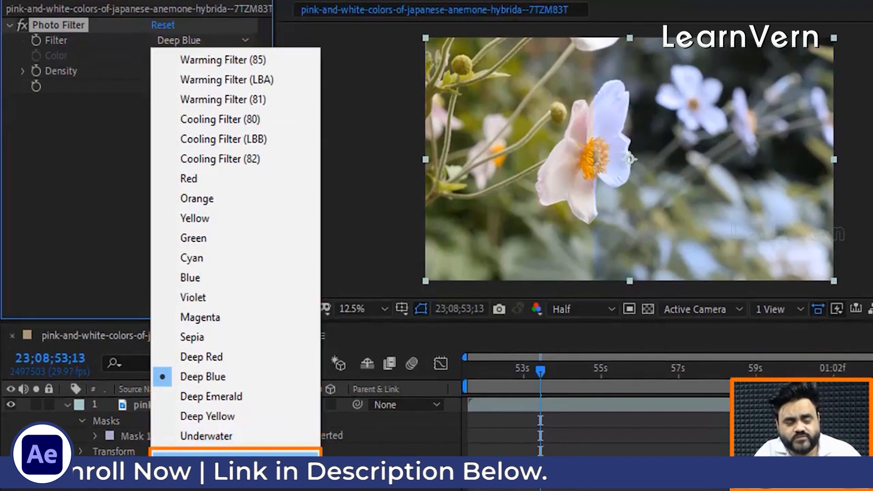
pyautogui.click(203, 453)
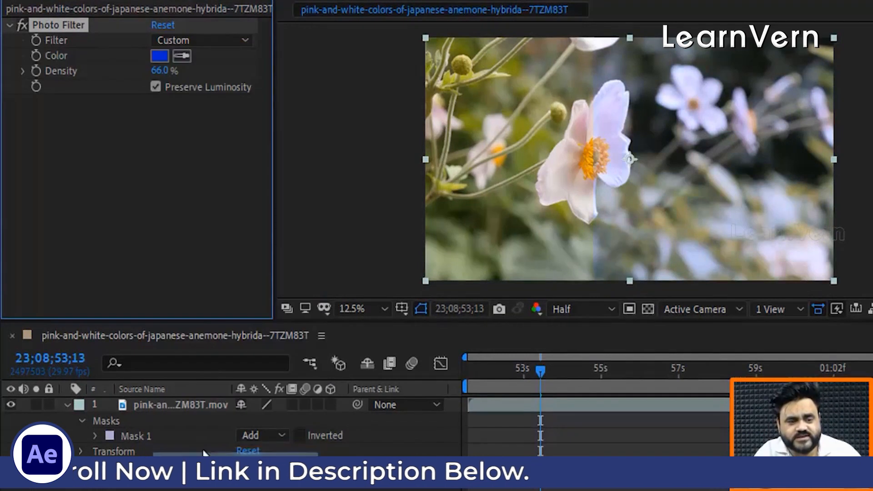
pyautogui.click(155, 57)
pyautogui.click(522, 157)
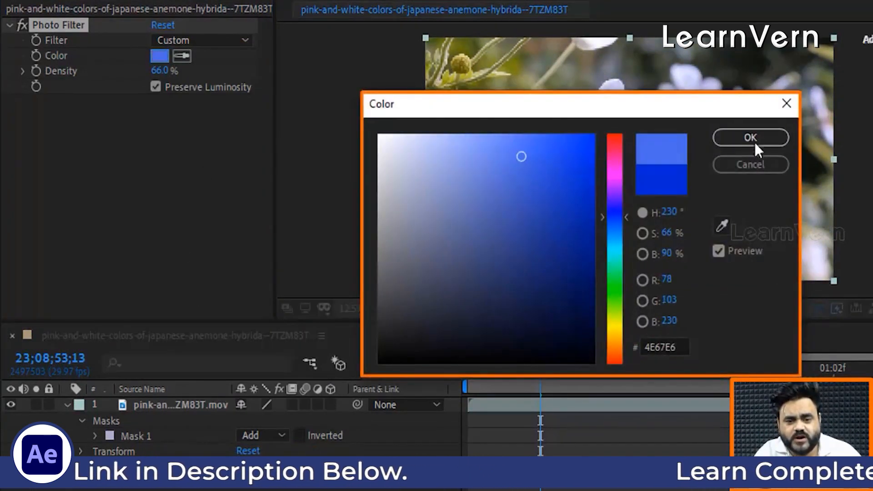
pyautogui.click(750, 138)
pyautogui.moveTo(162, 71); pyautogui.dragTo(223, 74)
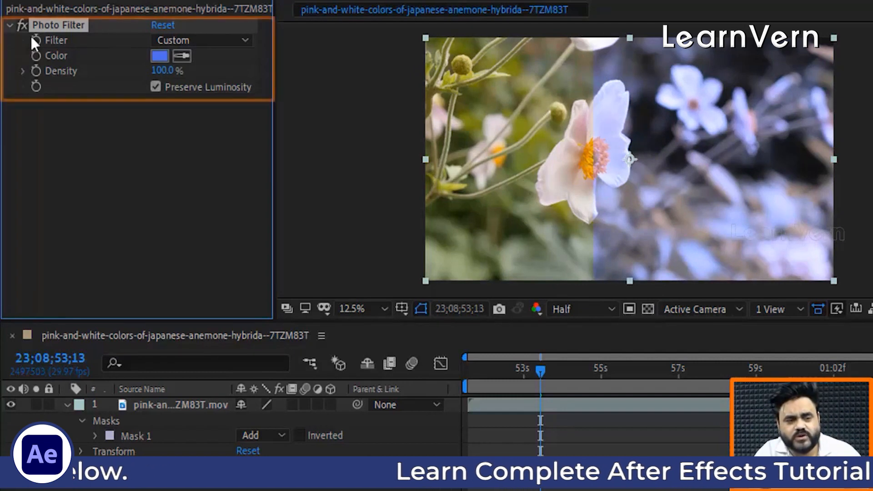
# - Replace Photo Filter on the lower footage layer with Shadow/Highlight, setting Shadow Amount to 7 and Highlight Amount to 12
pyautogui.press('Delete')
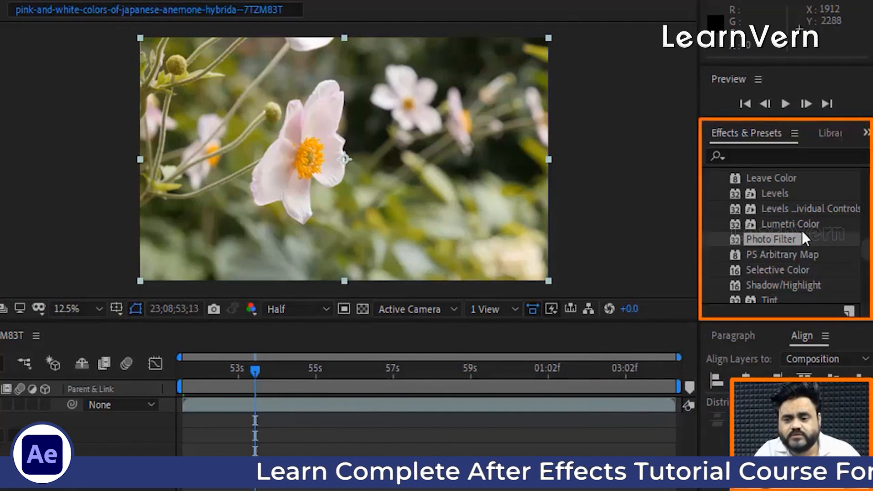
pyautogui.scroll(-1, 803, 232)
pyautogui.moveTo(785, 245); pyautogui.dragTo(174, 392)
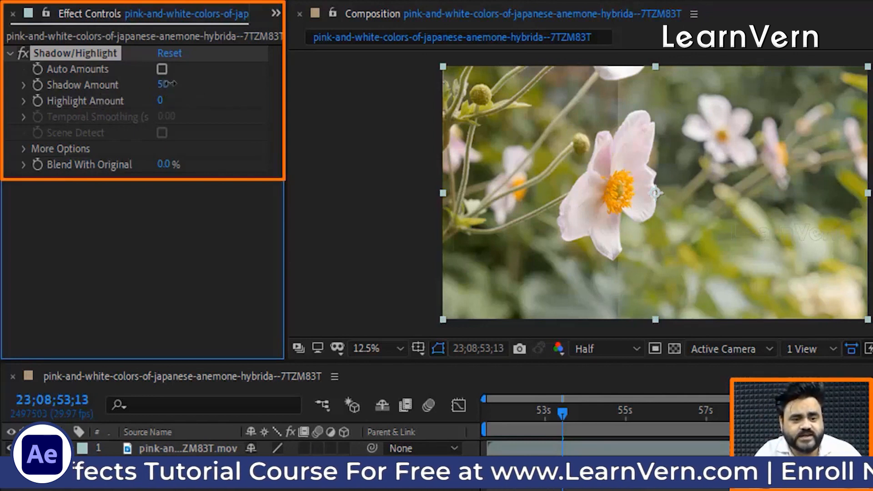
pyautogui.moveTo(171, 84); pyautogui.dragTo(166, 101)
# - Try Highlight Amount at 61 while inspecting the flower up close, and lower the amount again
pyautogui.press('.')
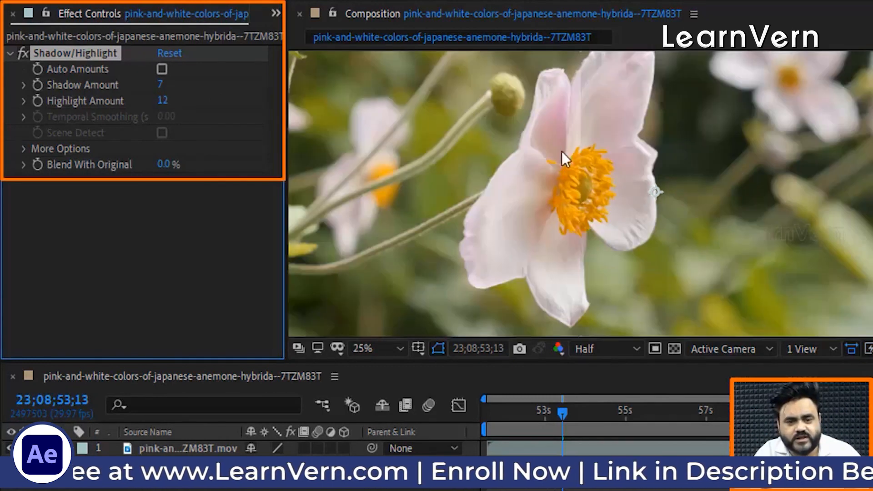
pyautogui.moveTo(164, 100); pyautogui.dragTo(190, 103)
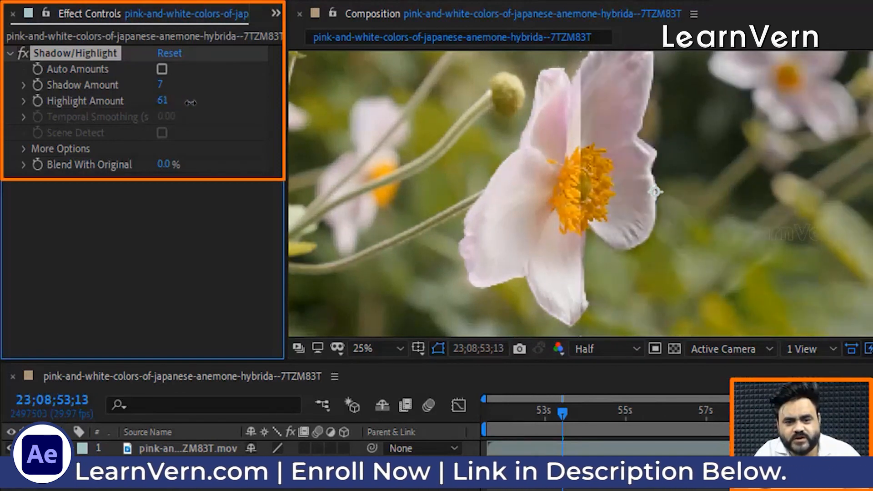
pyautogui.press(',')
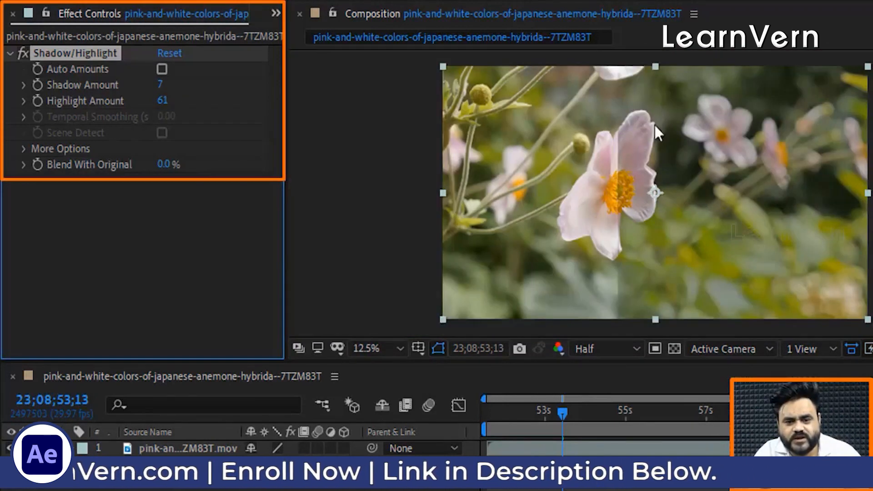
pyautogui.moveTo(153, 101); pyautogui.dragTo(116, 103)
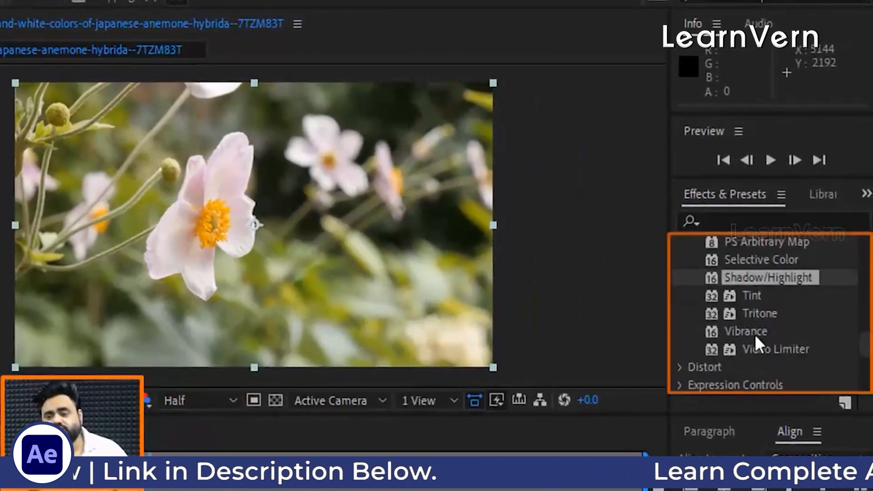
# - Apply Tint to the lower footage layer in place of Shadow/Highlight and map black to a bright blue
pyautogui.moveTo(764, 296); pyautogui.dragTo(228, 312)
pyautogui.moveTo(28, 406); pyautogui.dragTo(81, 433)
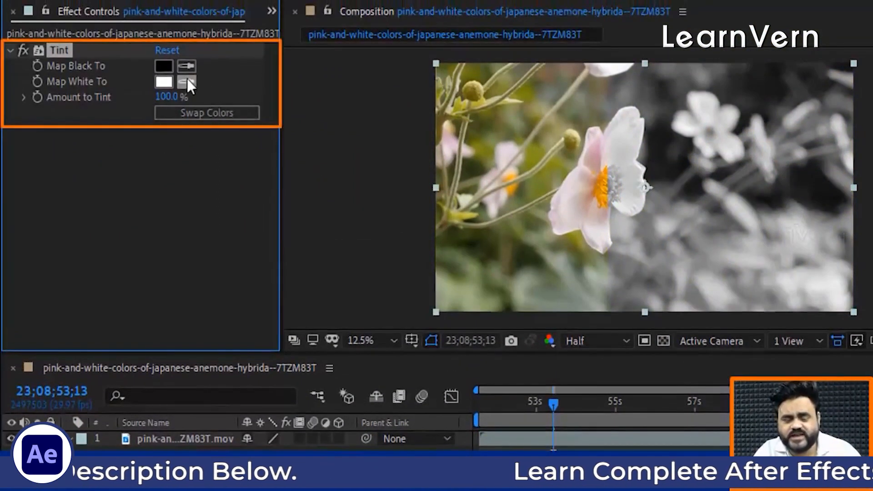
pyautogui.click(168, 69)
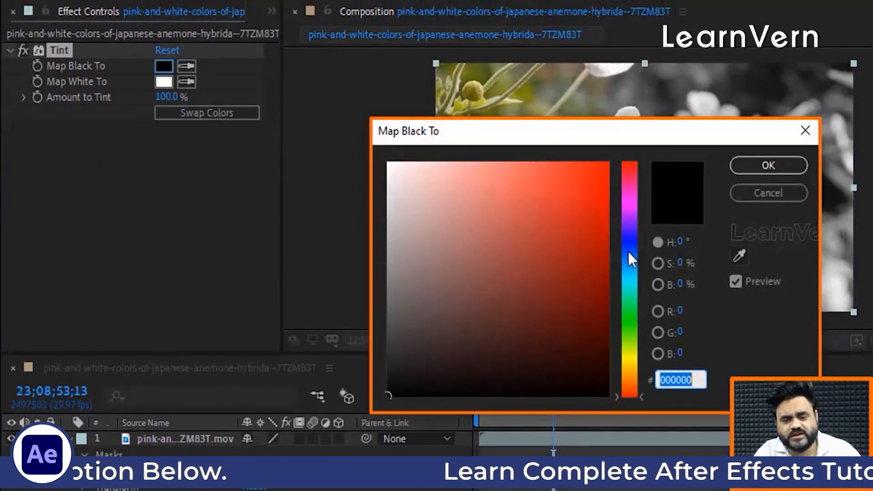
pyautogui.click(631, 259)
pyautogui.moveTo(591, 257); pyautogui.dragTo(712, 200)
pyautogui.click(732, 168)
# - Map the Tint effect's white to black and reduce Amount to Tint to 32%
pyautogui.click(164, 81)
pyautogui.click(608, 395)
pyautogui.click(758, 166)
pyautogui.moveTo(172, 97); pyautogui.dragTo(119, 103)
pyautogui.click(124, 169)
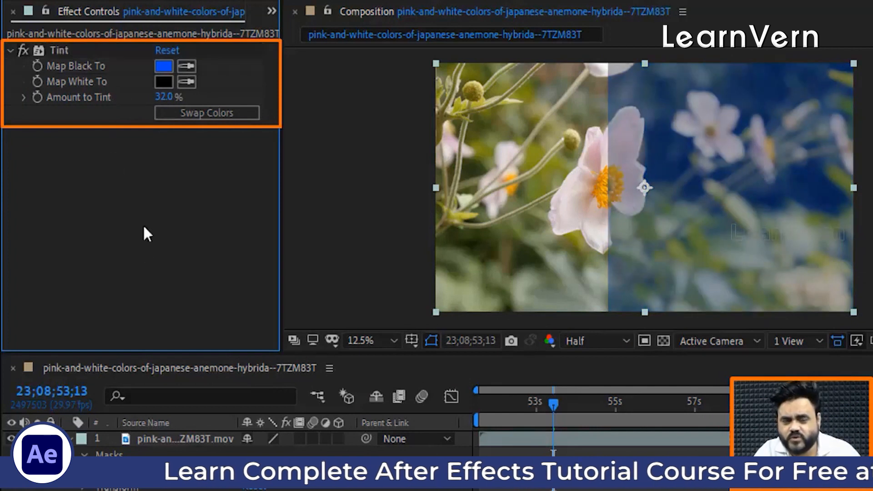
# - Delete the Tint effect from the lower footage layer and hide the masked footage layer
pyautogui.click(72, 51)
pyautogui.press('Delete')
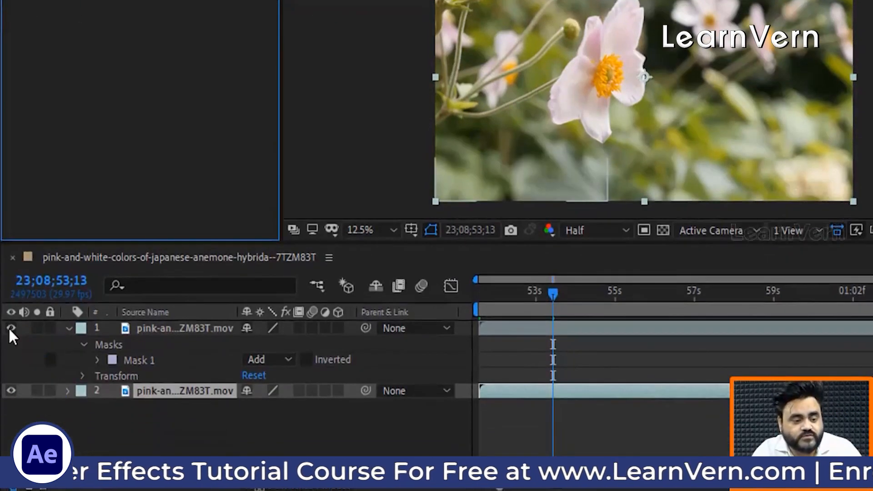
pyautogui.click(10, 438)
pyautogui.click(130, 450)
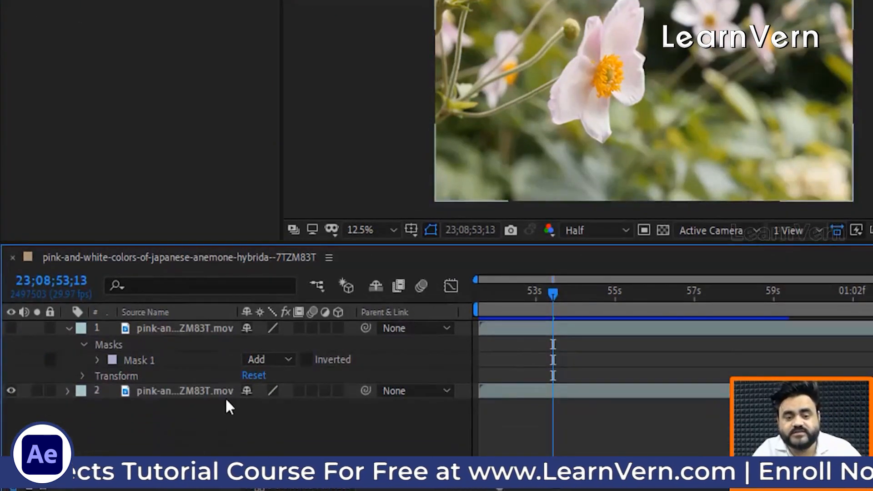
# - Create an adjustment layer and place it between the masked footage layer and the lower footage layer
pyautogui.rightClick(66, 419)
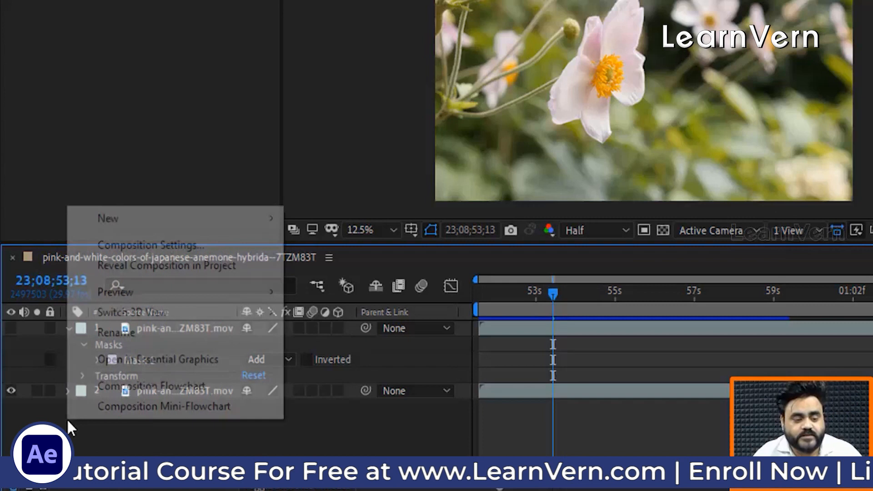
pyautogui.moveTo(121, 227)
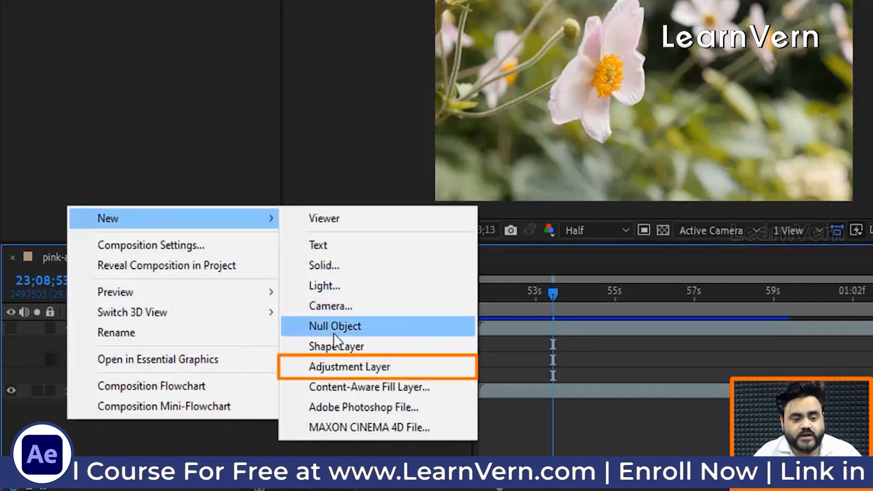
pyautogui.click(342, 365)
pyautogui.moveTo(154, 337); pyautogui.dragTo(149, 393)
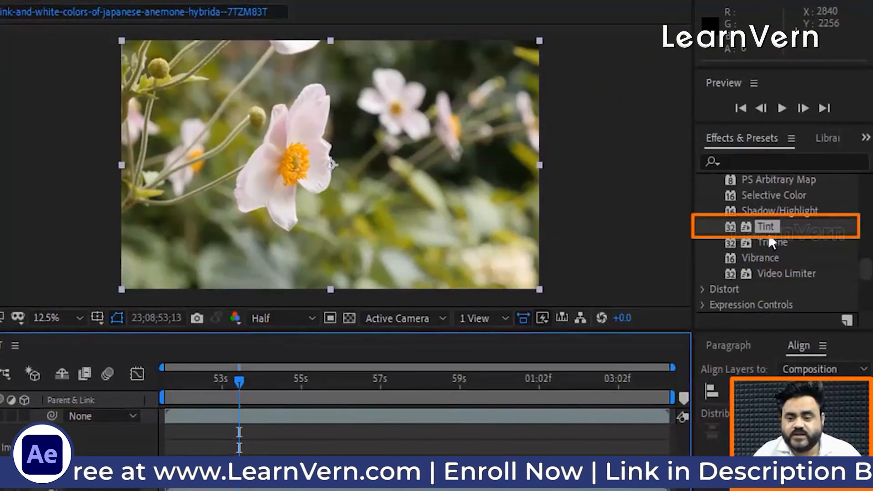
# - Apply Tint to the adjustment layer and map black to pure red, FF0000
pyautogui.moveTo(766, 226); pyautogui.dragTo(158, 392)
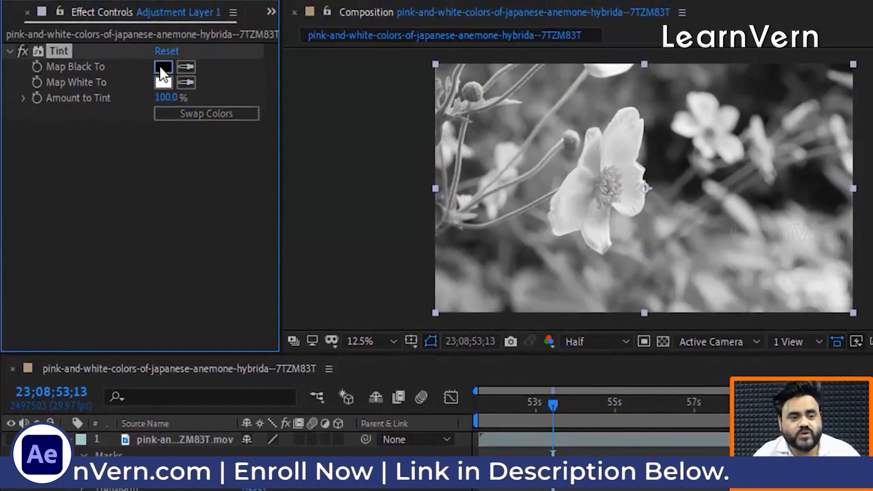
pyautogui.click(163, 67)
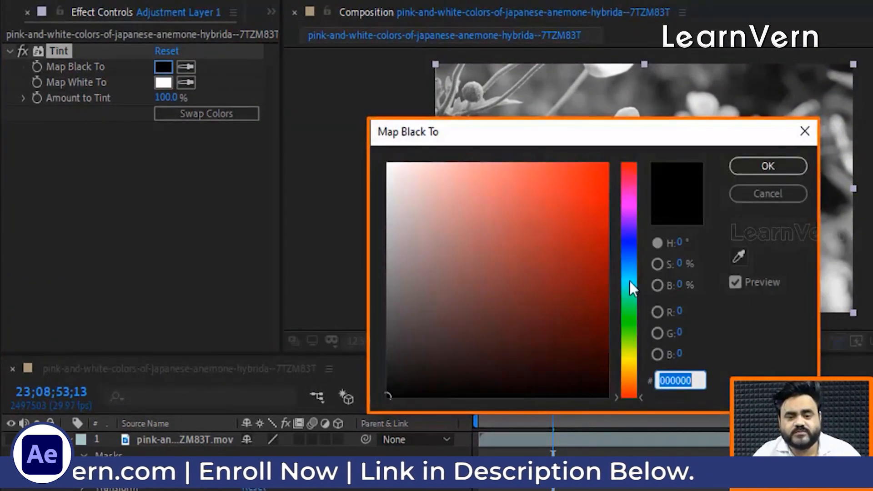
pyautogui.moveTo(631, 224); pyautogui.dragTo(618, 171)
pyautogui.click(608, 163)
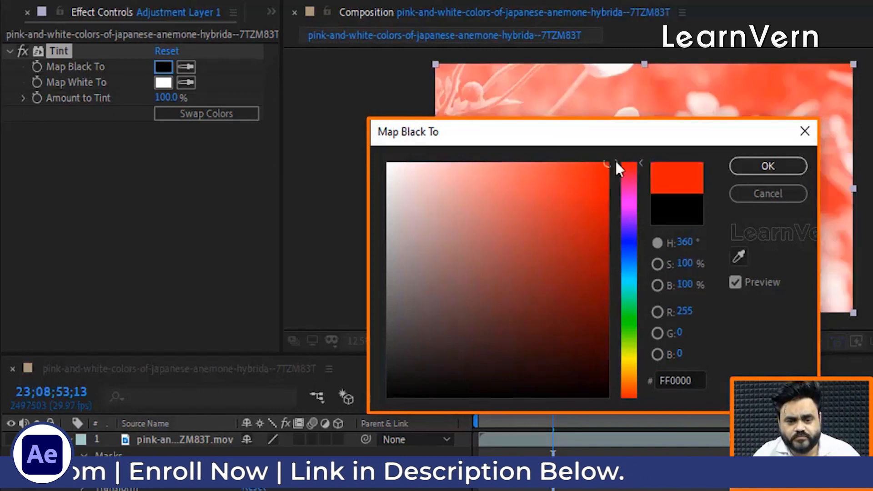
pyautogui.click(748, 168)
# - Map the adjustment layer Tint's white to the blue 0A4AA1, and swap the two colours back and forth
pyautogui.click(163, 82)
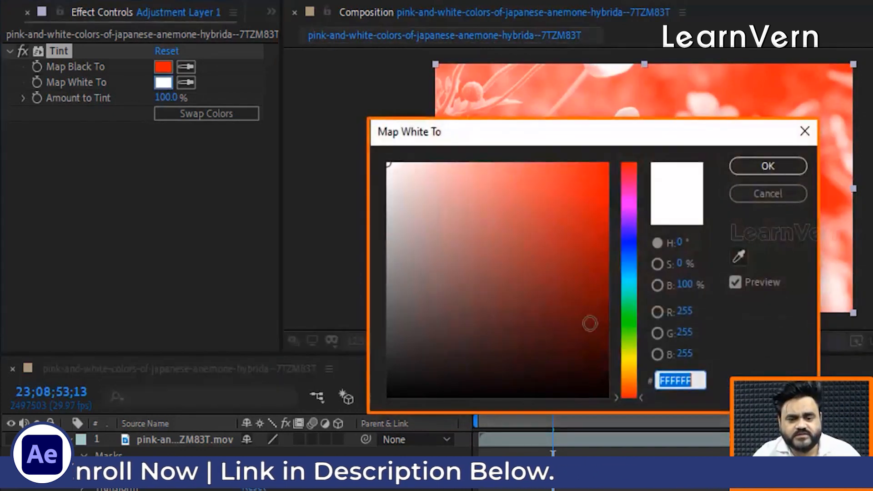
pyautogui.click(629, 257)
pyautogui.click(600, 277)
pyautogui.click(596, 250)
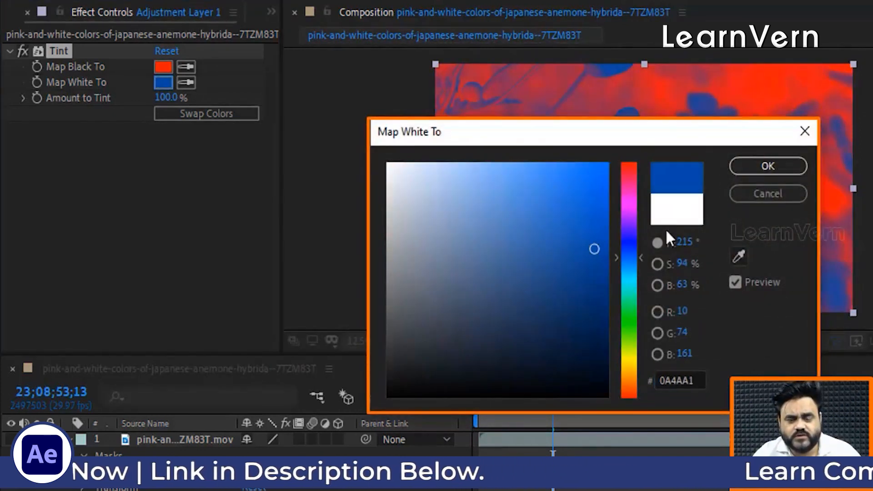
pyautogui.click(768, 166)
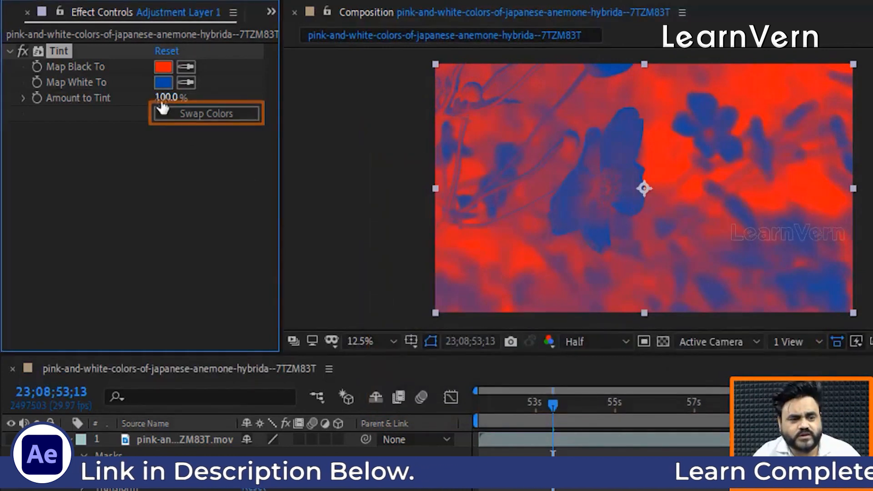
pyautogui.click(200, 113)
pyautogui.click(201, 113)
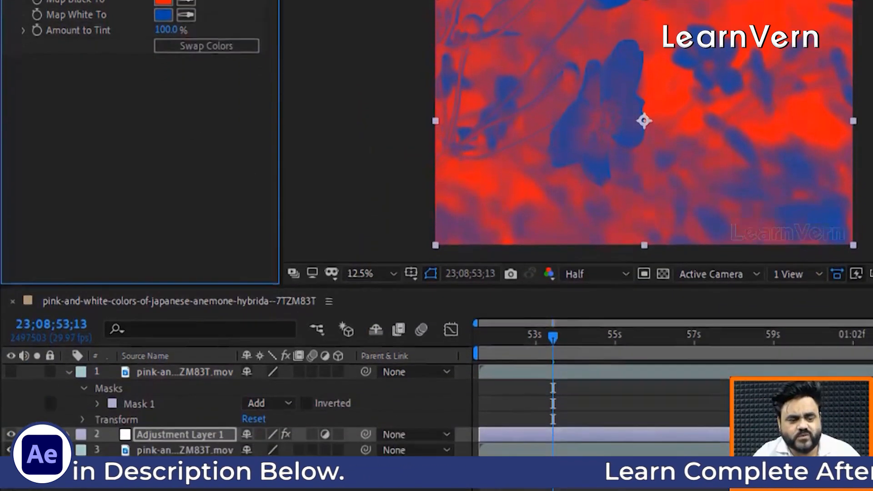
# - Set the adjustment layer's blending mode to Overlay and reduce its Amount to Tint to 81%
pyautogui.press('F4')
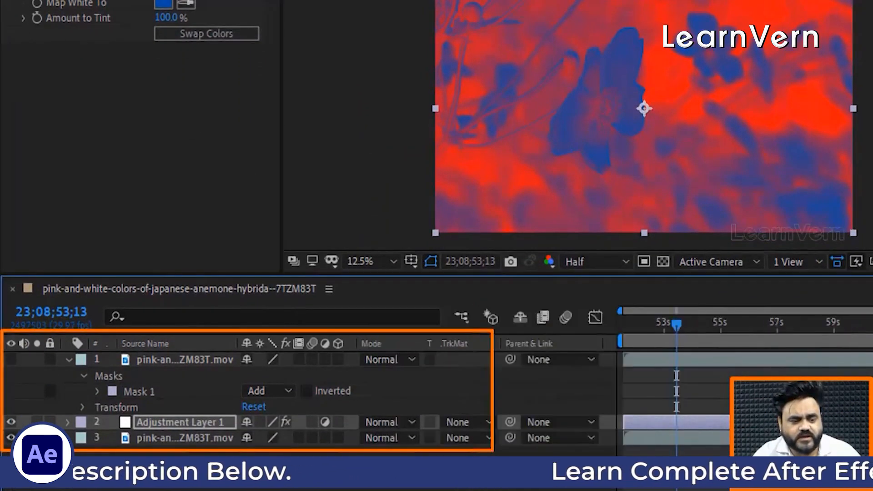
pyautogui.click(412, 422)
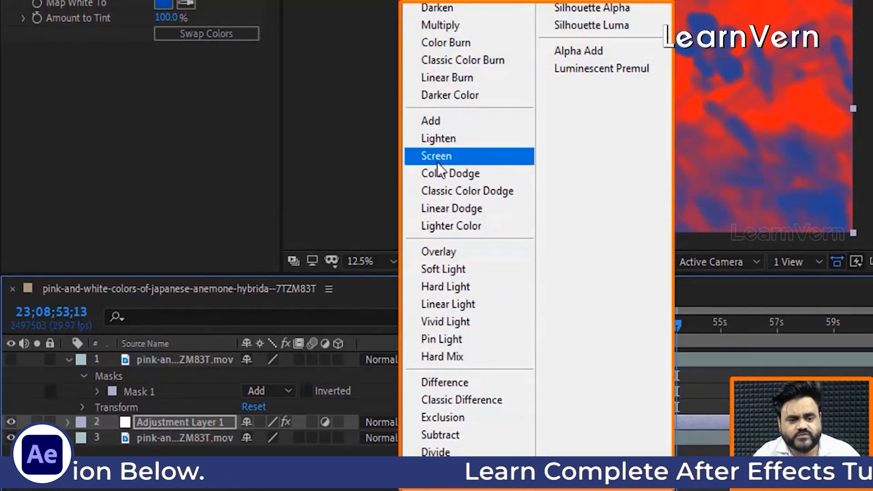
pyautogui.click(436, 250)
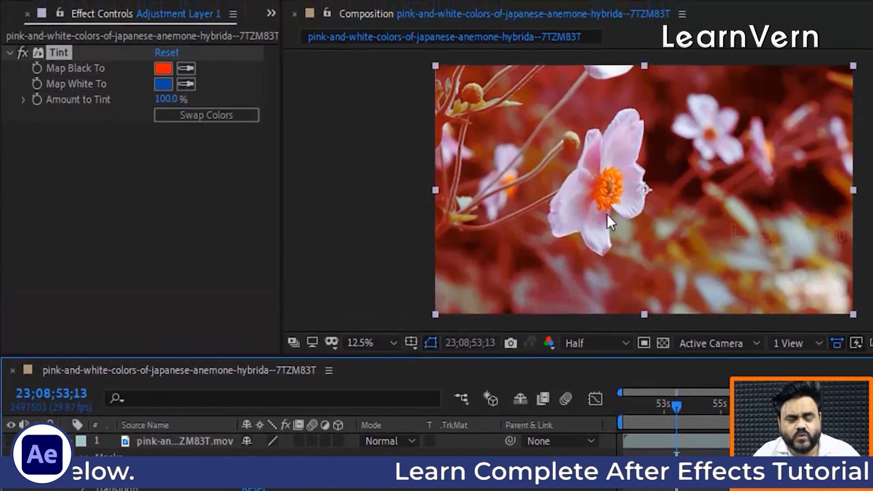
pyautogui.moveTo(173, 100); pyautogui.dragTo(158, 98)
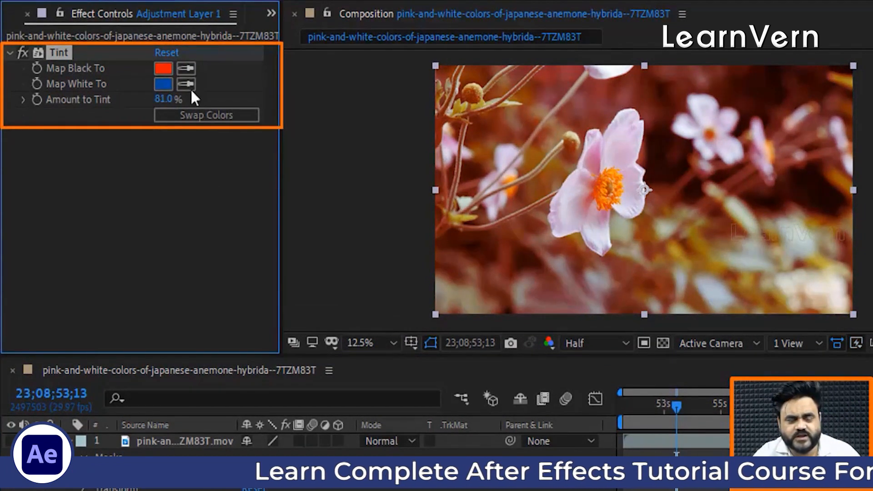
# - Swap the two Tint colours on the adjustment layer and set Map White To to black, 000000
pyautogui.click(205, 116)
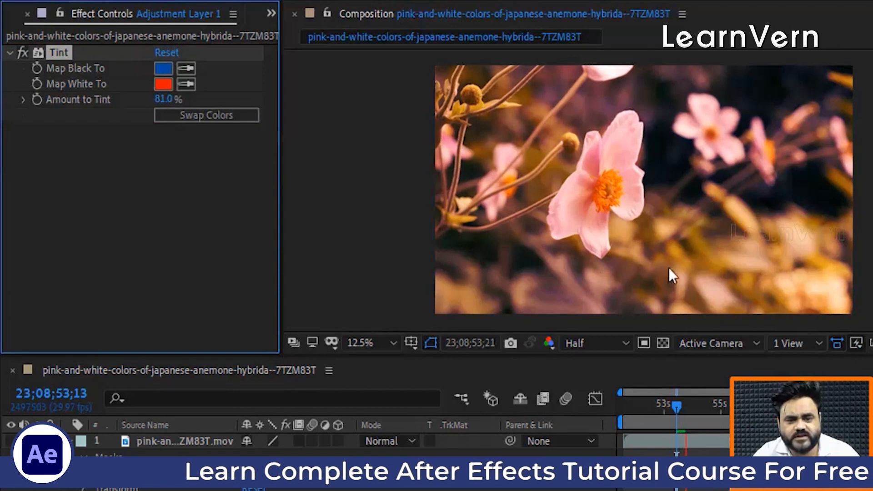
pyautogui.press('space')
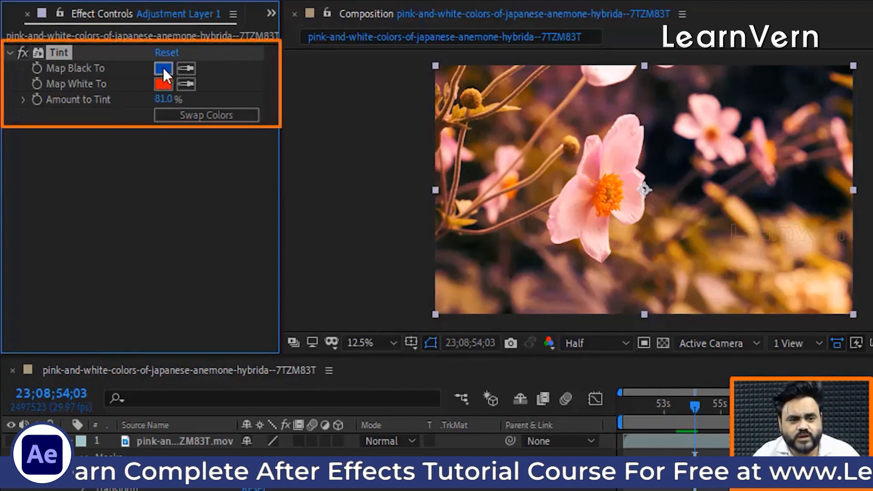
pyautogui.click(162, 84)
pyautogui.write('000000')
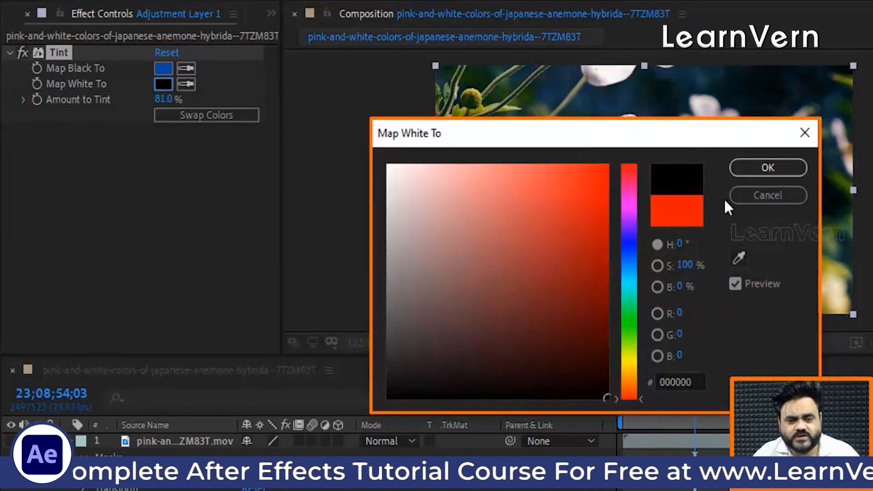
pyautogui.press('Return')
pyautogui.scroll(2, 648, 191)
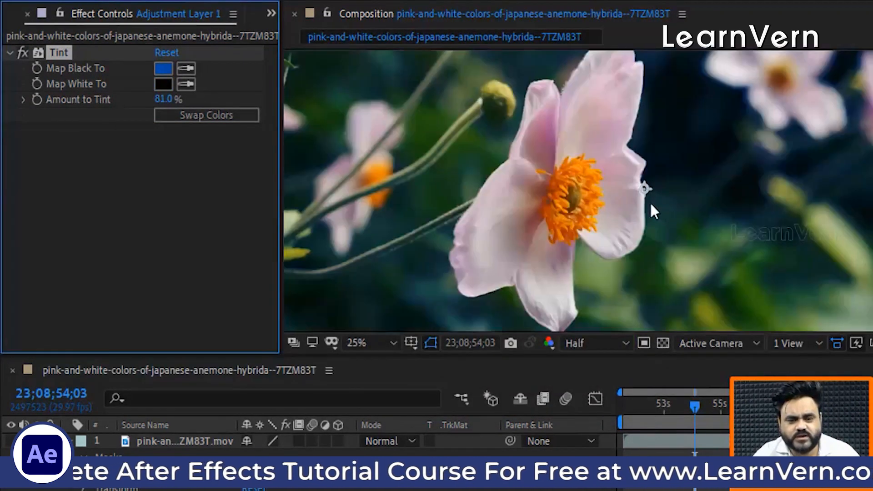
pyautogui.scroll(-2, 650, 208)
pyautogui.scroll(1, 650, 208)
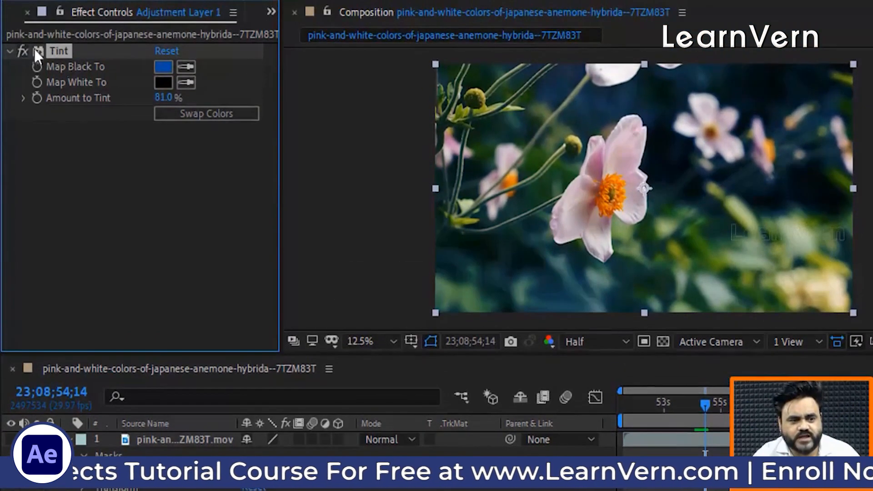
# - Toggle the Tint effect off and on repeatedly to compare the footage with and without it
pyautogui.click(19, 48)
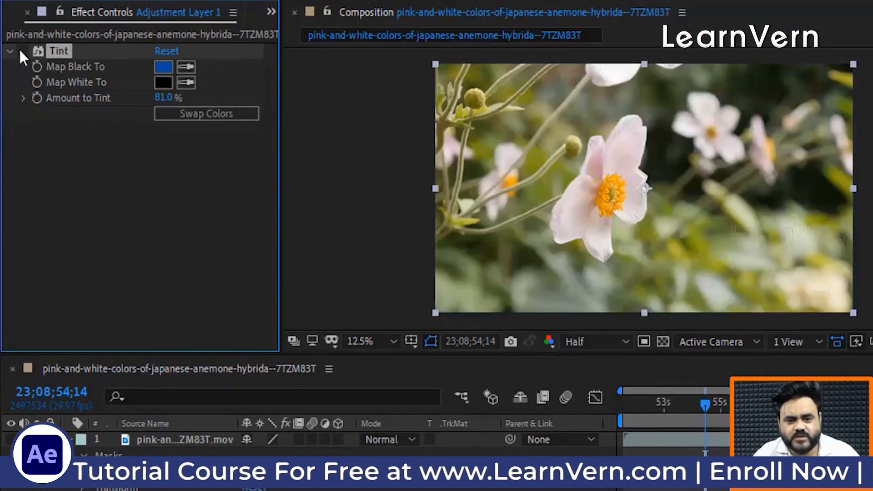
pyautogui.click(18, 48)
pyautogui.click(20, 51)
pyautogui.click(20, 50)
pyautogui.click(20, 51)
pyautogui.click(20, 51)
pyautogui.click(20, 51)
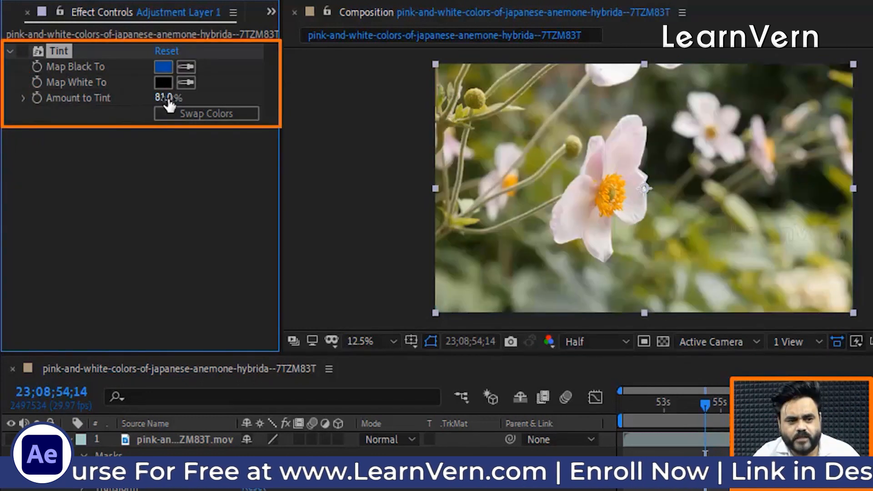
# - Lower the Amount to Tint to 54% and compare the footage with the effect disabled and enabled
pyautogui.click(22, 51)
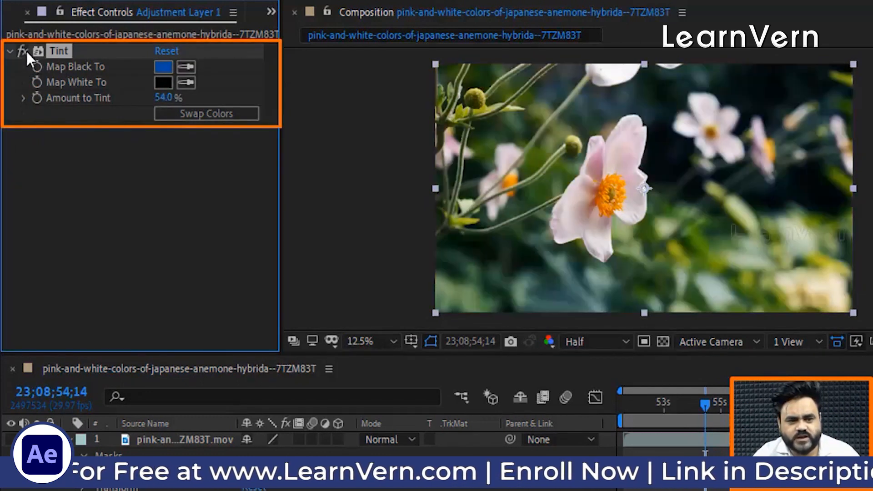
pyautogui.click(26, 51)
pyautogui.click(26, 52)
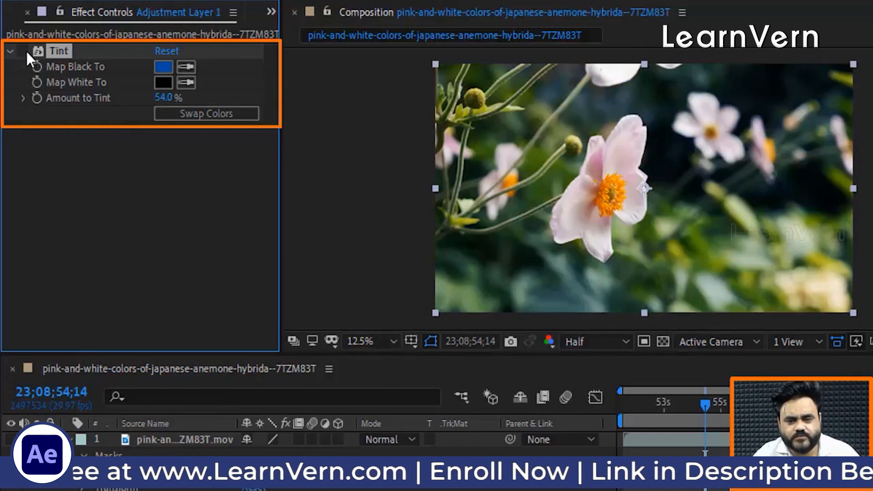
pyautogui.click(25, 50)
pyautogui.click(25, 50)
pyautogui.click(26, 50)
pyautogui.click(25, 50)
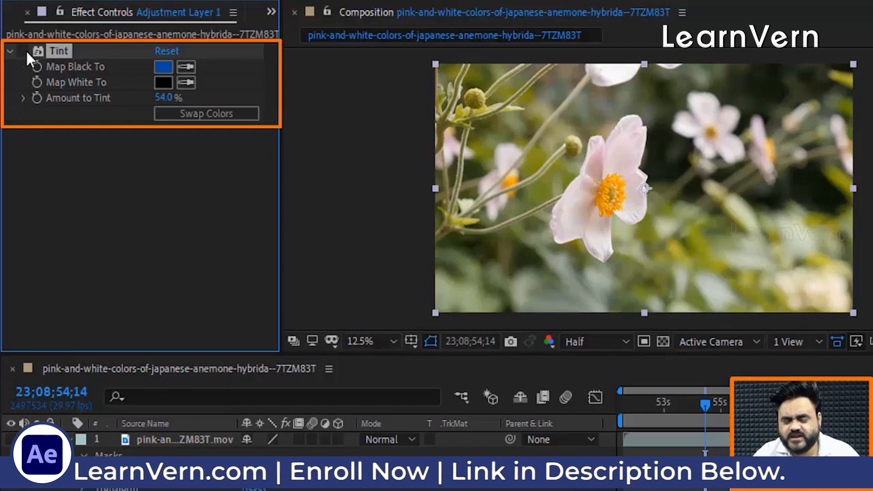
pyautogui.click(25, 50)
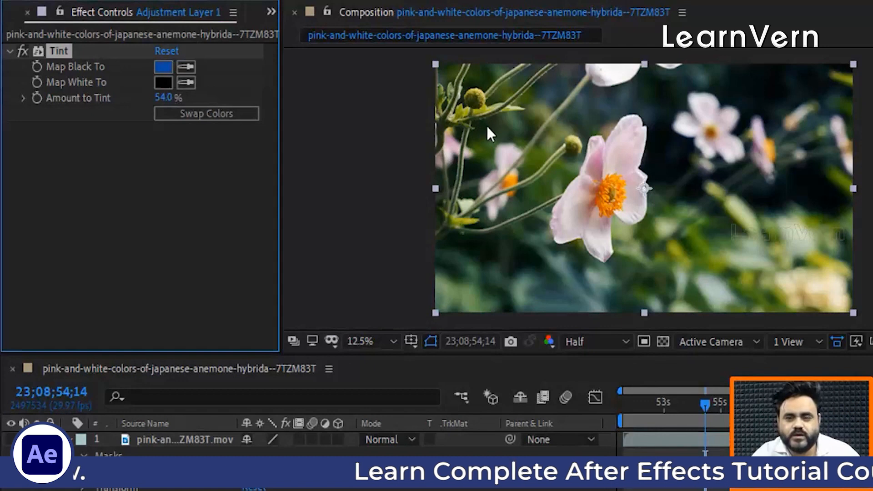
# - Map the Tint effect's black to a dark brownish orange
pyautogui.click(163, 66)
pyautogui.moveTo(623, 339)
pyautogui.mouseDown()
pyautogui.moveTo(628, 392)
pyautogui.moveTo(624, 385)
pyautogui.mouseUp()
pyautogui.moveTo(591, 249)
pyautogui.mouseDown()
pyautogui.moveTo(594, 208)
pyautogui.moveTo(583, 279)
pyautogui.mouseUp()
pyautogui.click(768, 166)
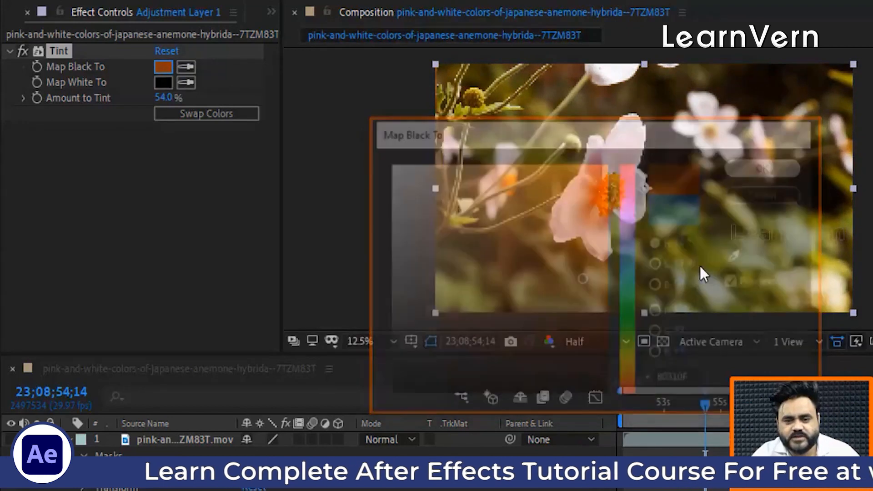
# - Choose a near-black colour for Map White To and raise the Amount to Tint to 75%
pyautogui.click(163, 83)
pyautogui.click(591, 390)
pyautogui.click(772, 173)
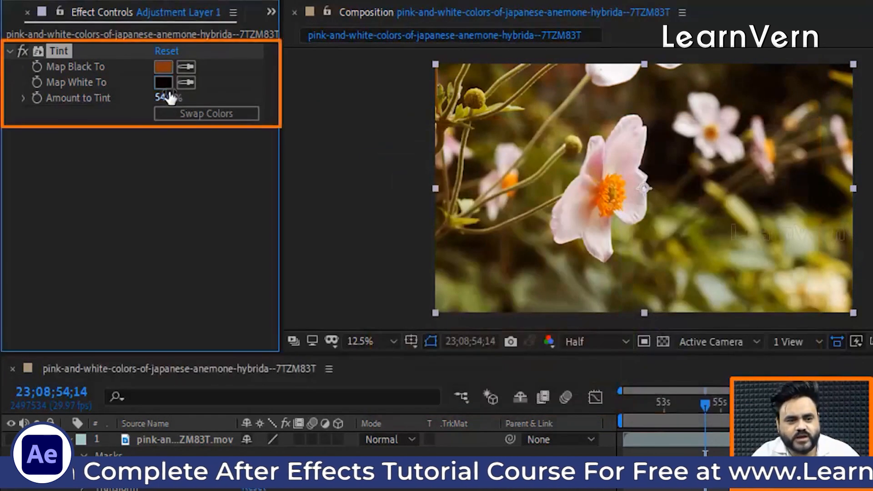
pyautogui.moveTo(180, 97); pyautogui.dragTo(184, 98)
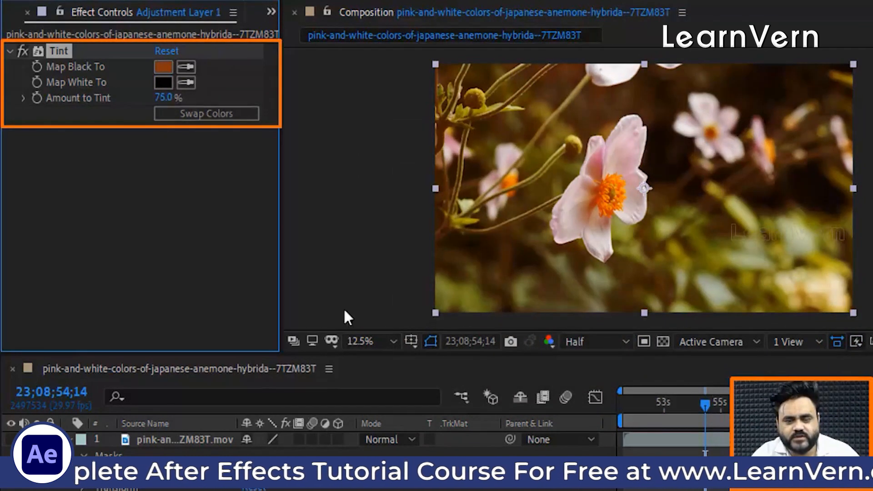
# - Compare the orange-tinted footage with Tint off and on, and preview a short stretch of playback
pyautogui.click(27, 51)
pyautogui.click(27, 51)
pyautogui.click(27, 51)
pyautogui.click(28, 51)
pyautogui.press('space')
pyautogui.press('space')
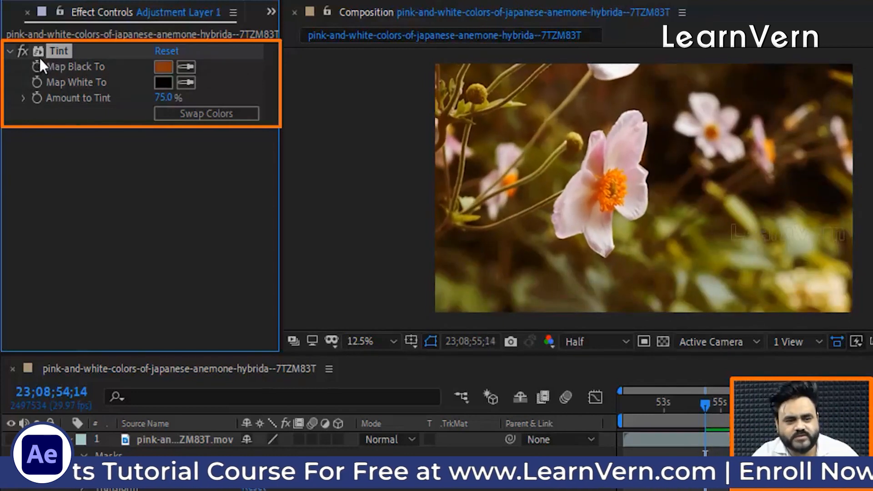
pyautogui.click(19, 52)
pyautogui.click(19, 53)
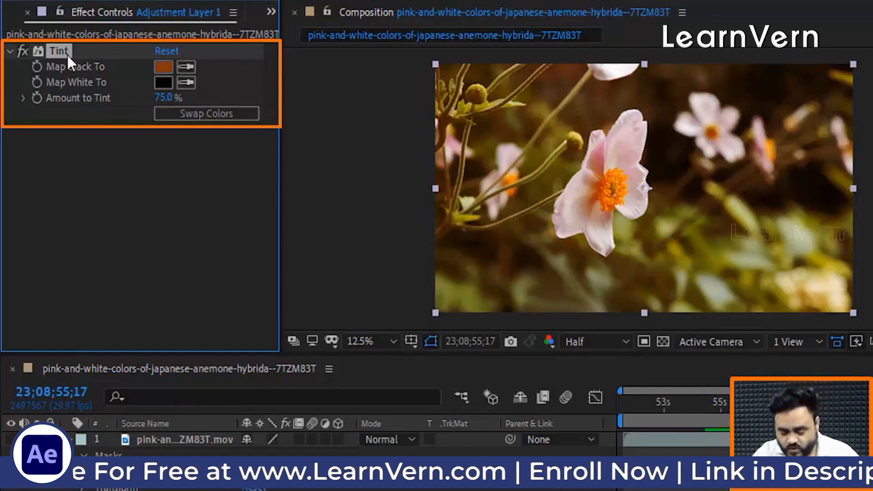
# - Delete the Tint effect from the adjustment layer and apply Tritone in its place
pyautogui.press('Delete')
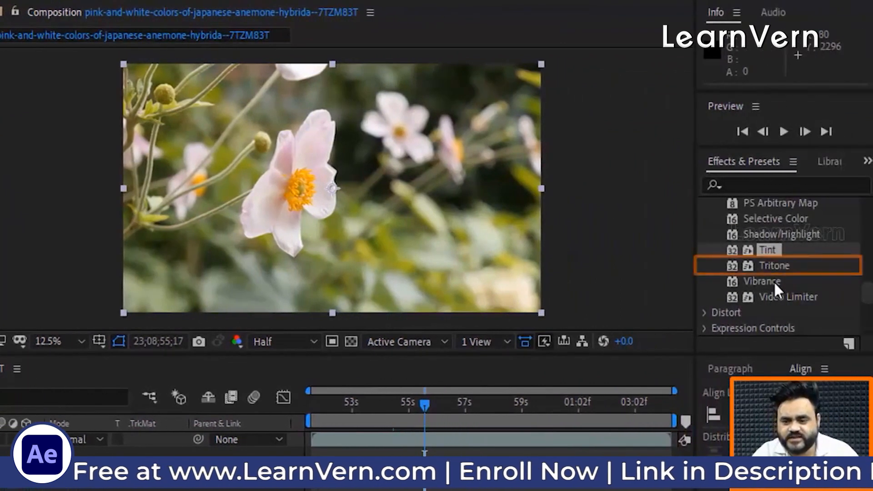
pyautogui.moveTo(774, 266); pyautogui.dragTo(186, 421)
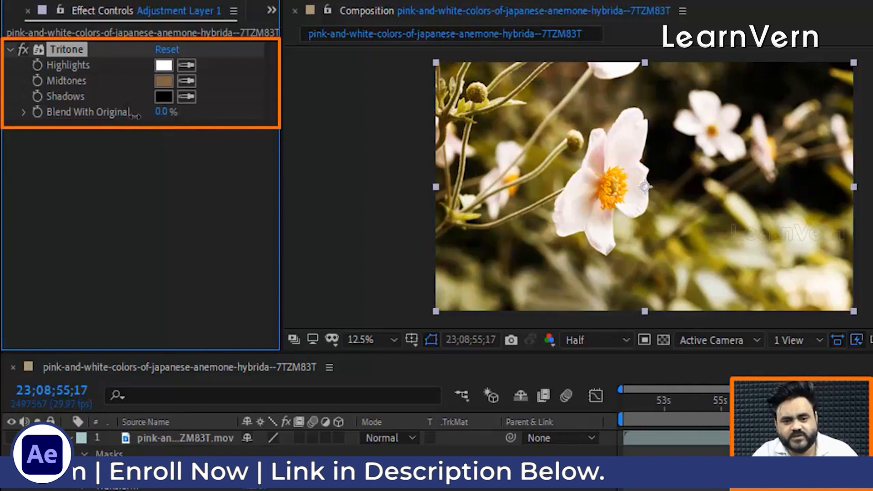
# - Compare the footage with Tritone off and on, then delete the effect and undo the deletion
pyautogui.click(18, 48)
pyautogui.click(18, 49)
pyautogui.click(18, 48)
pyautogui.click(18, 48)
pyautogui.click(18, 48)
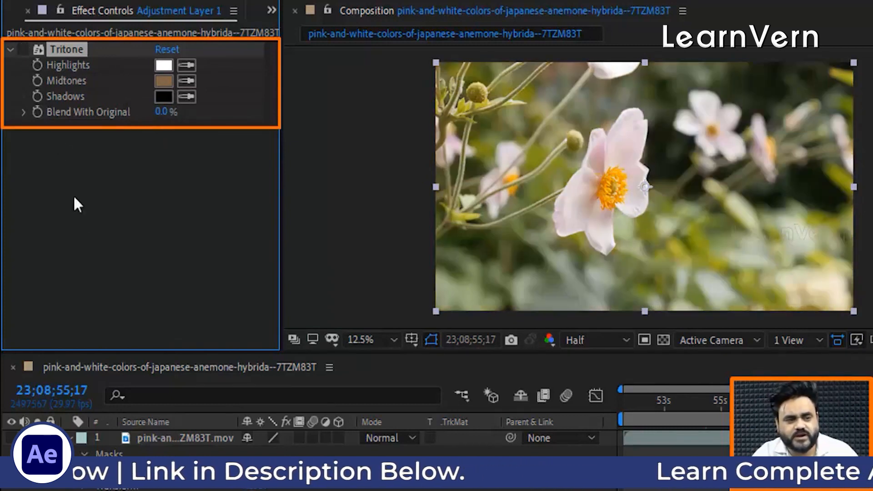
pyautogui.click(26, 49)
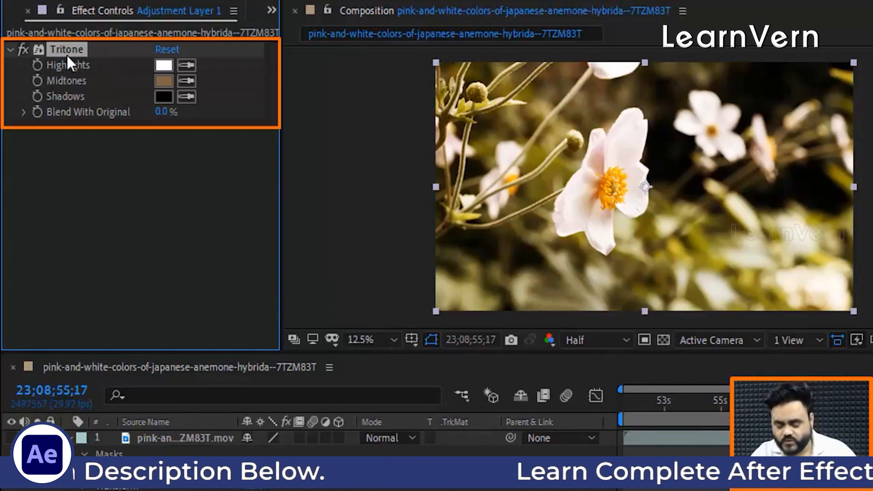
pyautogui.press('Delete')
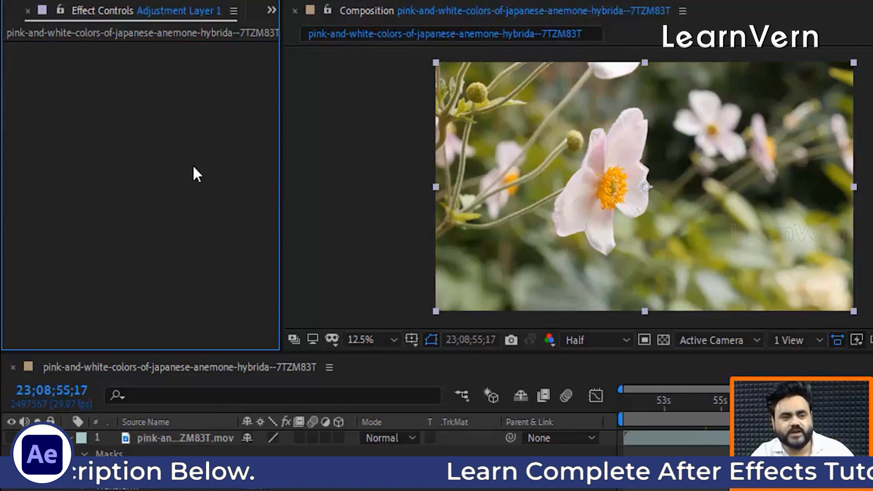
pyautogui.hotkey('ctrl', 'z')
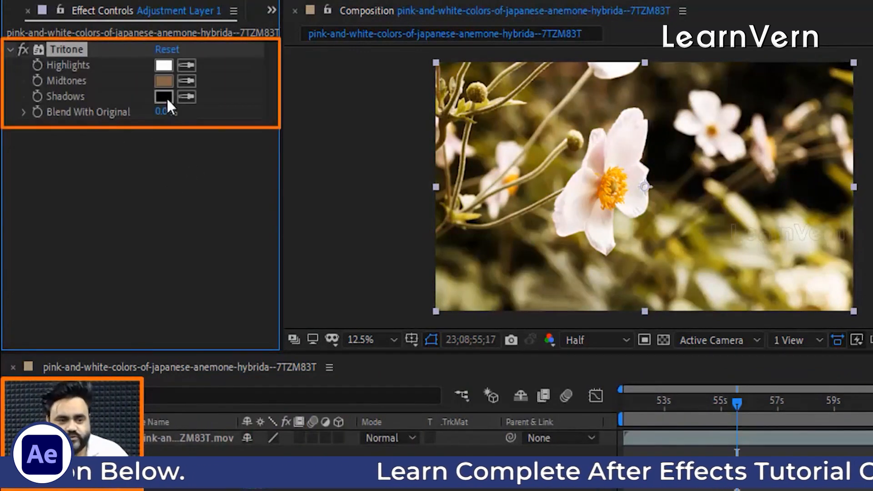
# - Set the Tritone Highlights colour to the dark orange AE2D00
pyautogui.click(165, 65)
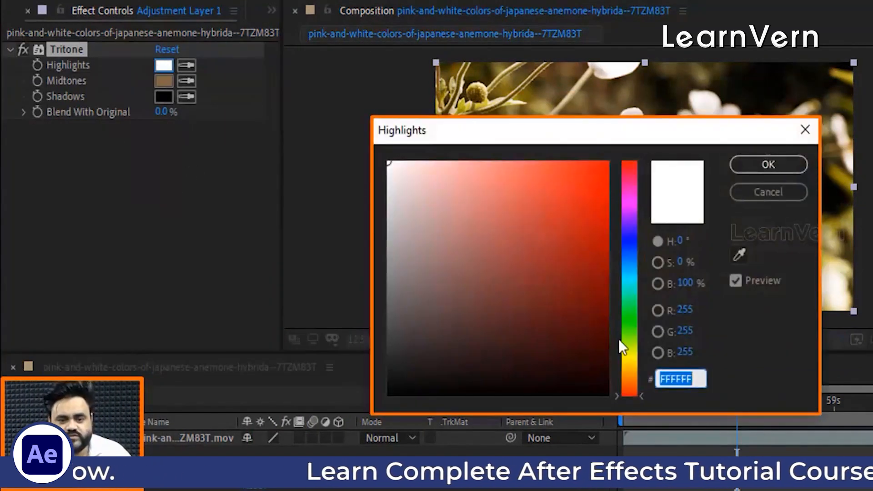
pyautogui.click(629, 385)
pyautogui.moveTo(561, 327); pyautogui.dragTo(608, 236)
pyautogui.click(791, 161)
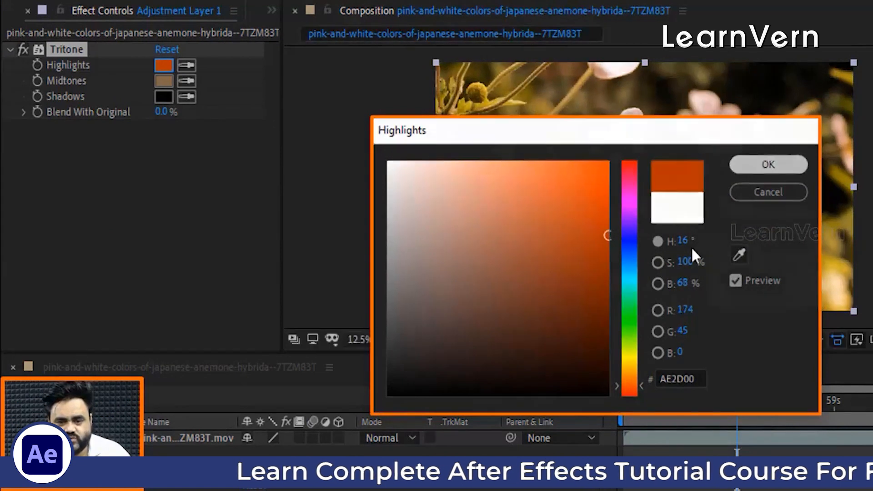
# - Set the Tritone Shadows colour to the bright red DF0D0D
pyautogui.click(166, 95)
pyautogui.moveTo(548, 324); pyautogui.dragTo(458, 191)
pyautogui.click(595, 190)
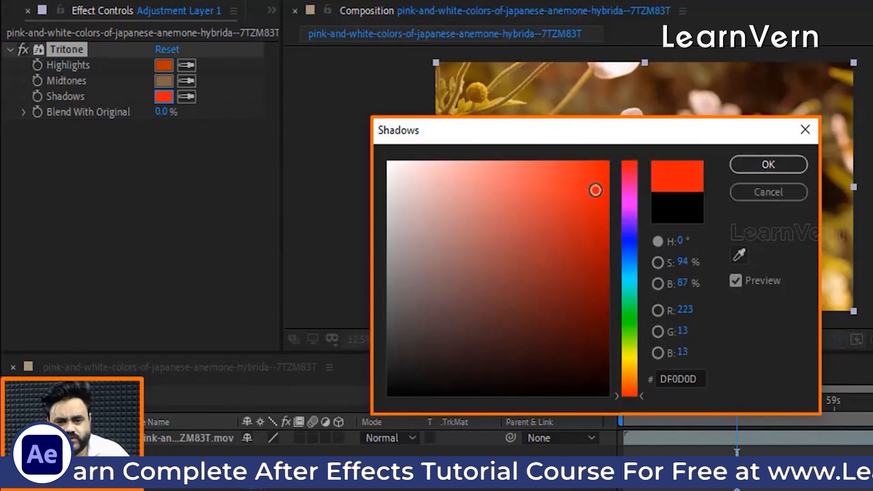
pyautogui.click(753, 161)
# - Set Tritone's Blend With Original to 31% and compare the footage with the effect off and on
pyautogui.click(20, 49)
pyautogui.click(20, 49)
pyautogui.moveTo(163, 112); pyautogui.dragTo(192, 110)
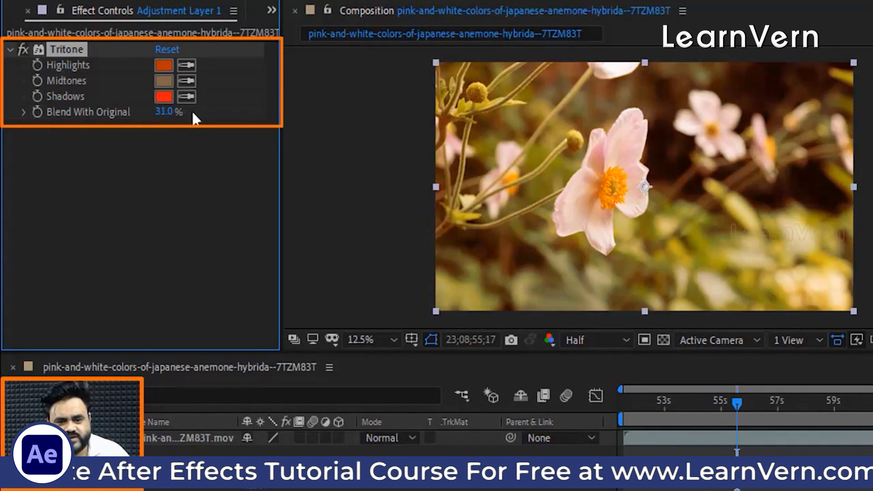
pyautogui.click(23, 51)
pyautogui.click(23, 51)
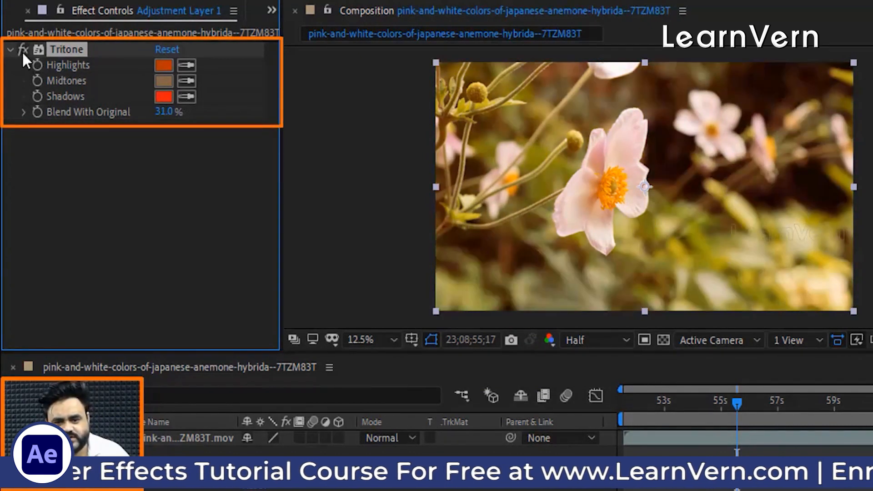
pyautogui.click(22, 52)
pyautogui.click(23, 52)
pyautogui.click(23, 51)
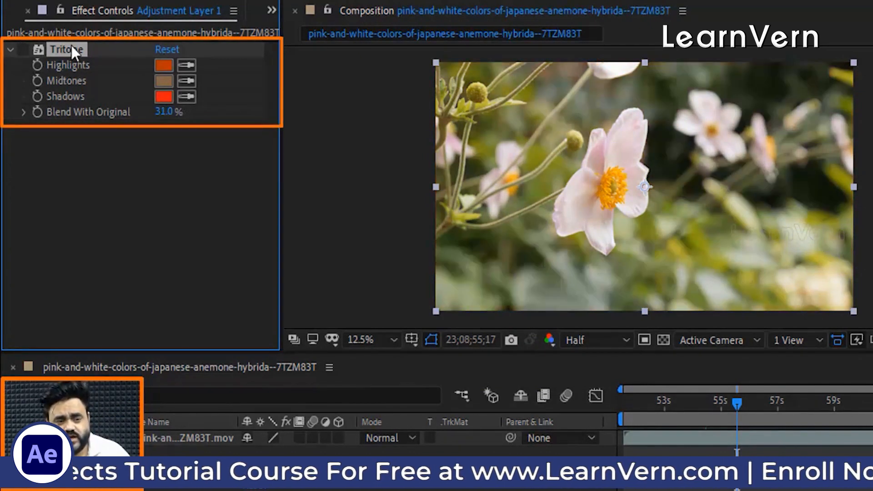
# - Replace Tritone with the Vibrance effect on the adjustment layer and set its Vibrance to 60
pyautogui.press('Delete')
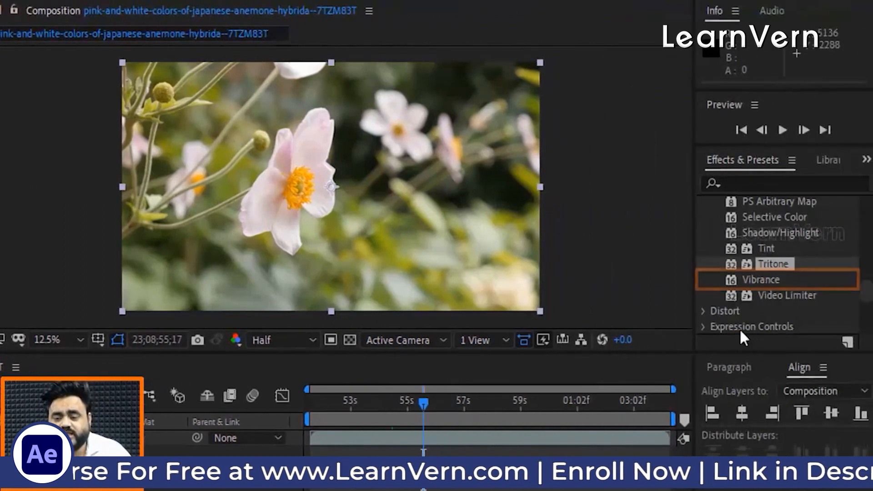
pyautogui.moveTo(763, 279); pyautogui.dragTo(121, 399)
pyautogui.moveTo(173, 381); pyautogui.dragTo(157, 394)
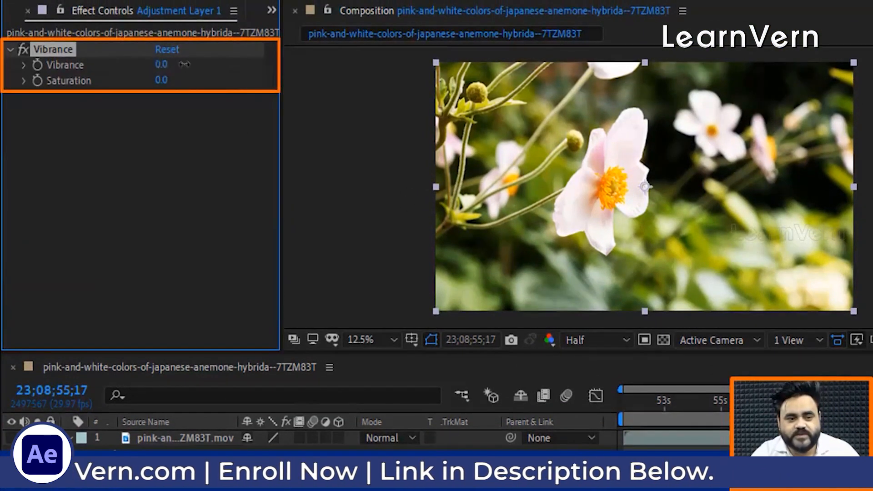
pyautogui.moveTo(183, 64); pyautogui.dragTo(215, 64)
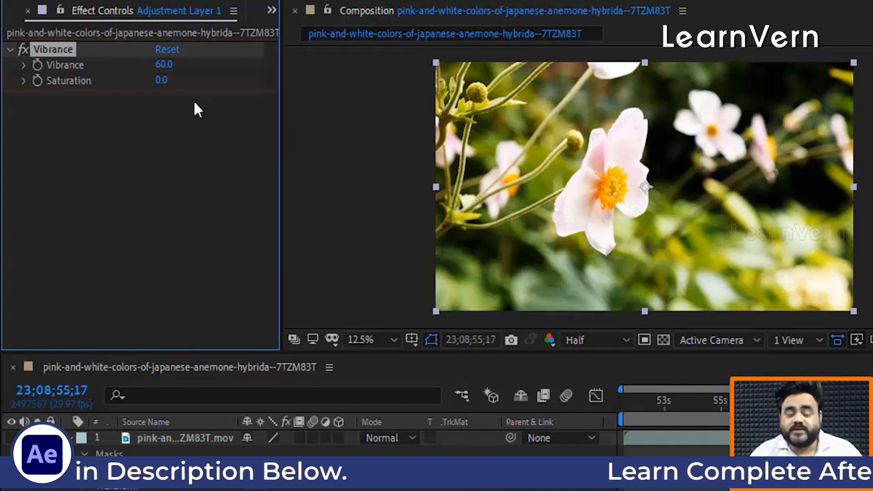
# - Set the effect's Vibrance to 11 and Saturation to 26, and compare the footage with the effect off and on
pyautogui.moveTo(169, 65); pyautogui.dragTo(150, 64)
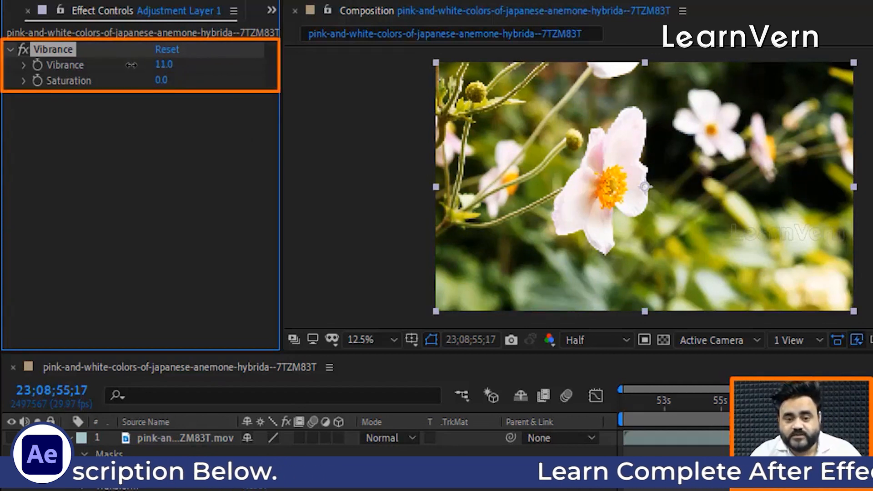
pyautogui.moveTo(160, 81); pyautogui.dragTo(199, 78)
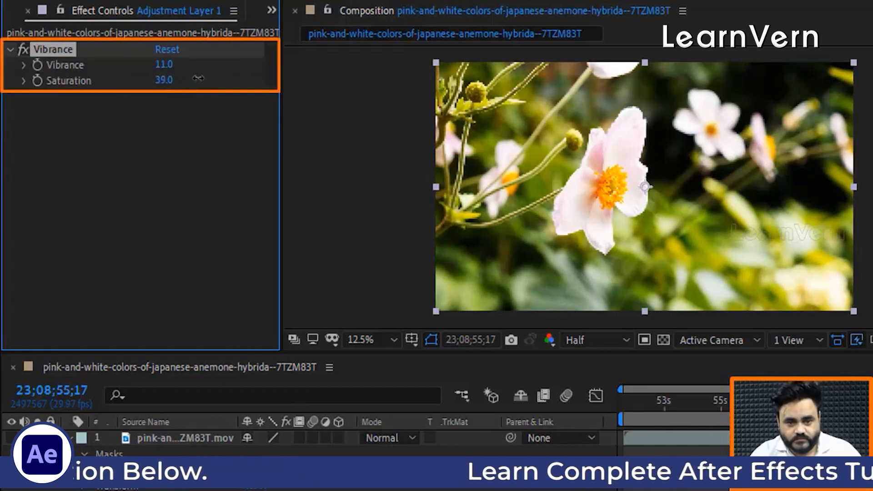
pyautogui.click(22, 49)
pyautogui.click(22, 48)
pyautogui.click(22, 47)
pyautogui.click(21, 46)
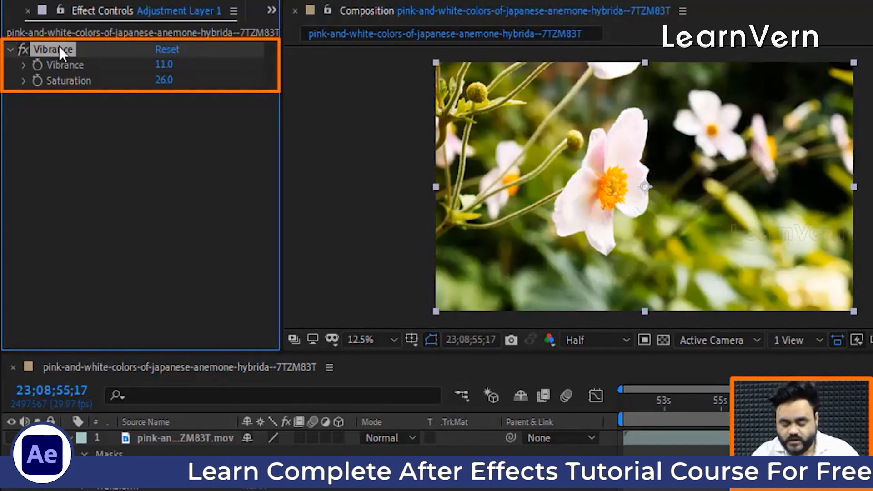
# - Remove the Vibrance effect from the adjustment layer and apply Leave Color to the flower footage layer
pyautogui.press('Delete')
pyautogui.scroll(2, 847, 244)
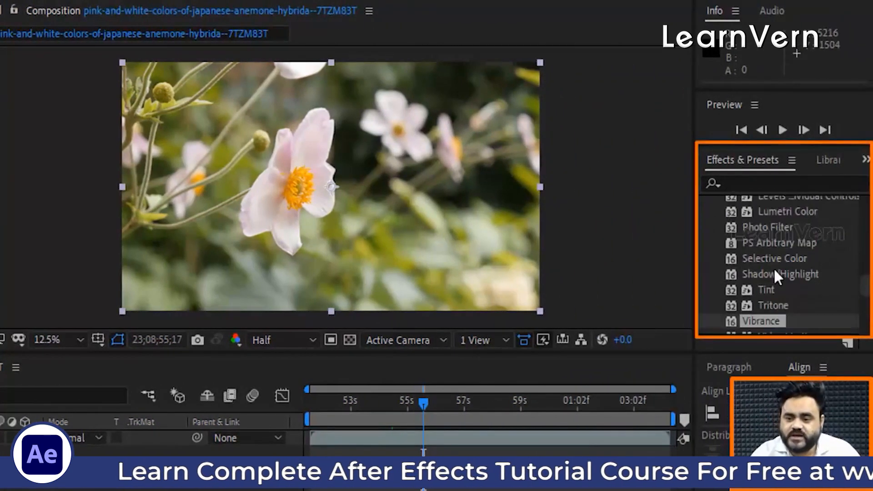
pyautogui.scroll(2, 803, 250)
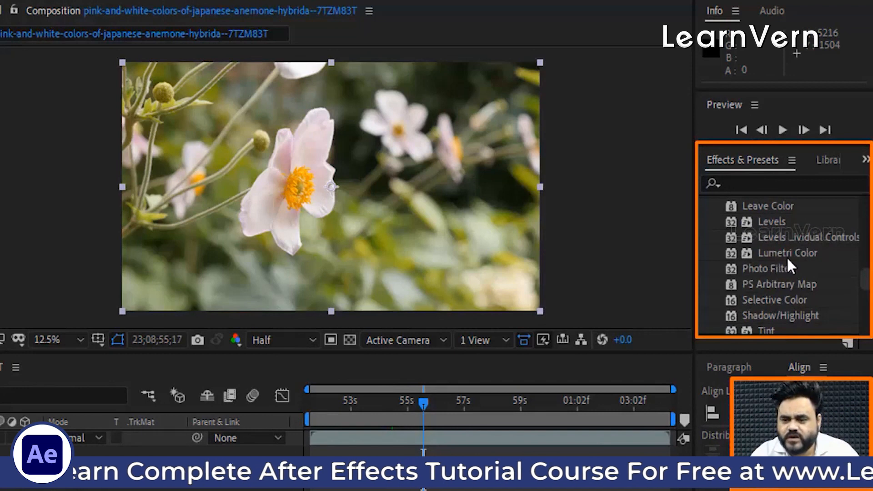
pyautogui.scroll(3, 773, 272)
pyautogui.moveTo(762, 248); pyautogui.dragTo(88, 434)
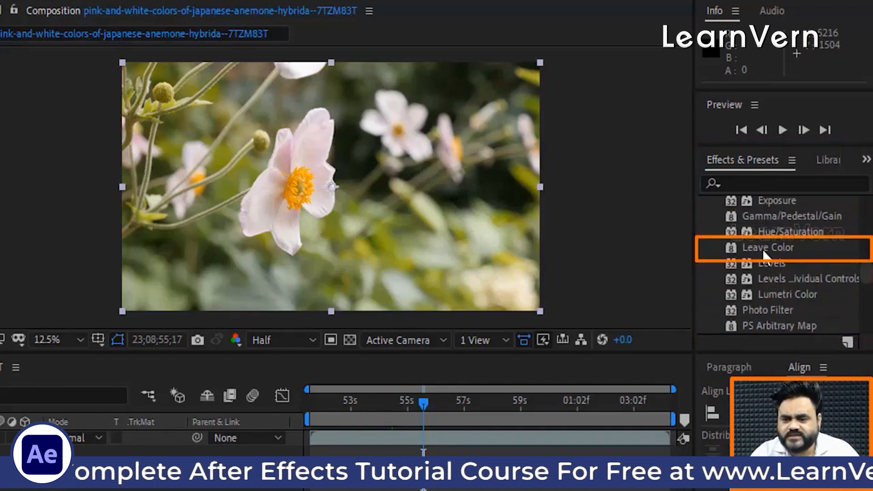
pyautogui.moveTo(231, 384); pyautogui.dragTo(17, 464)
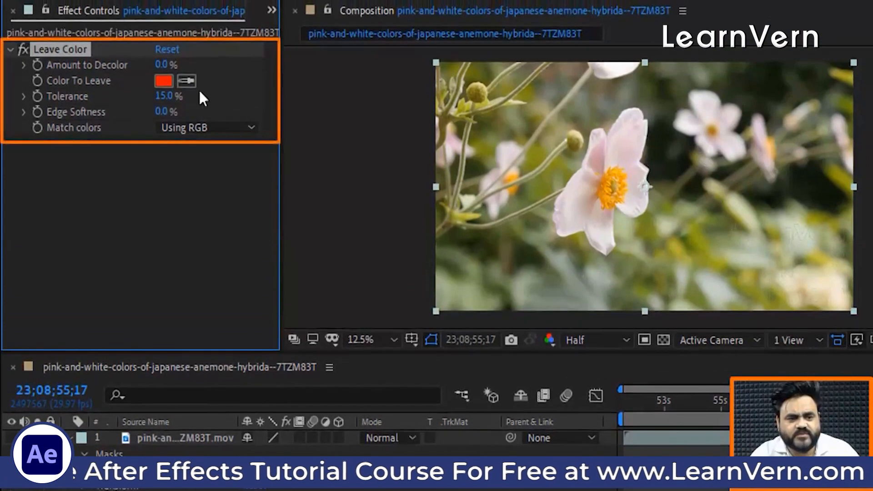
# - Sample the yellow-green foliage as Leave Color's Color To Leave, with Tolerance at 0% and Amount to Decolor at 41%
pyautogui.click(187, 81)
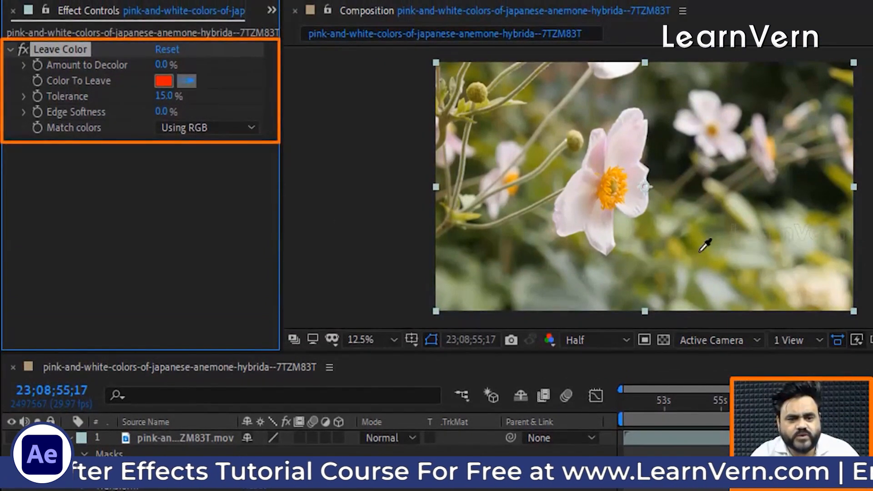
pyautogui.click(712, 249)
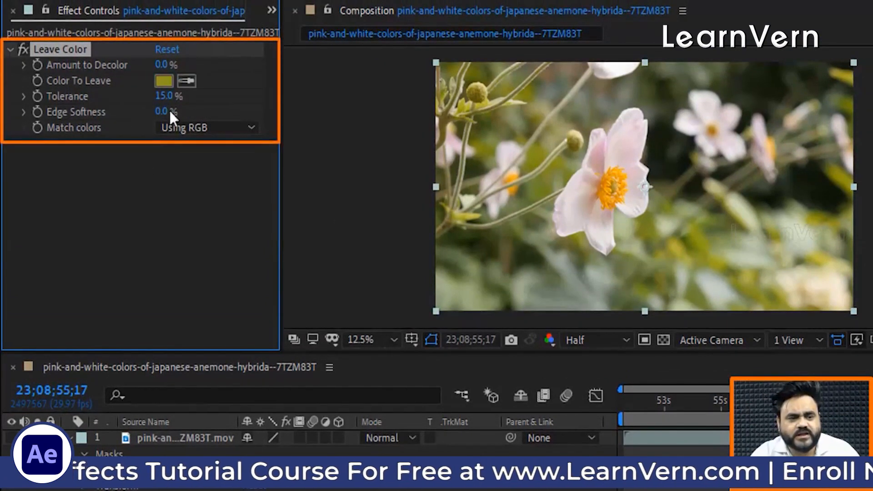
pyautogui.moveTo(163, 96)
pyautogui.mouseDown()
pyautogui.moveTo(255, 94)
pyautogui.moveTo(157, 102)
pyautogui.mouseUp()
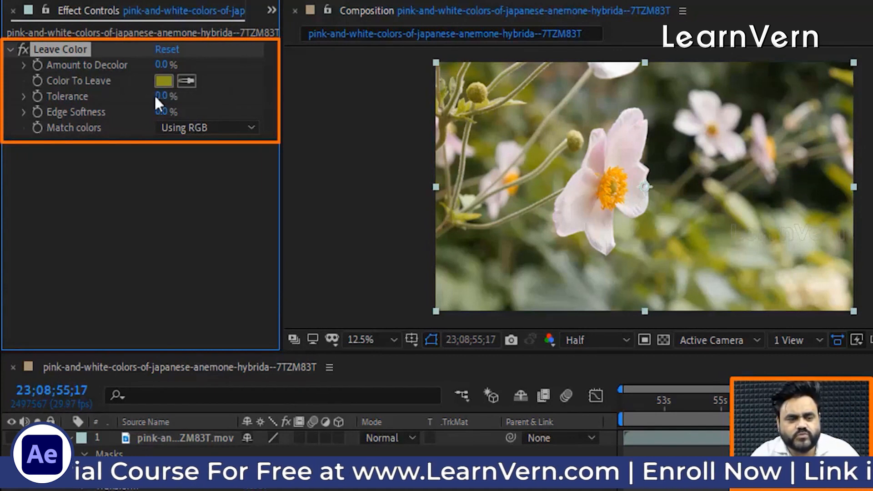
pyautogui.moveTo(161, 64); pyautogui.dragTo(201, 69)
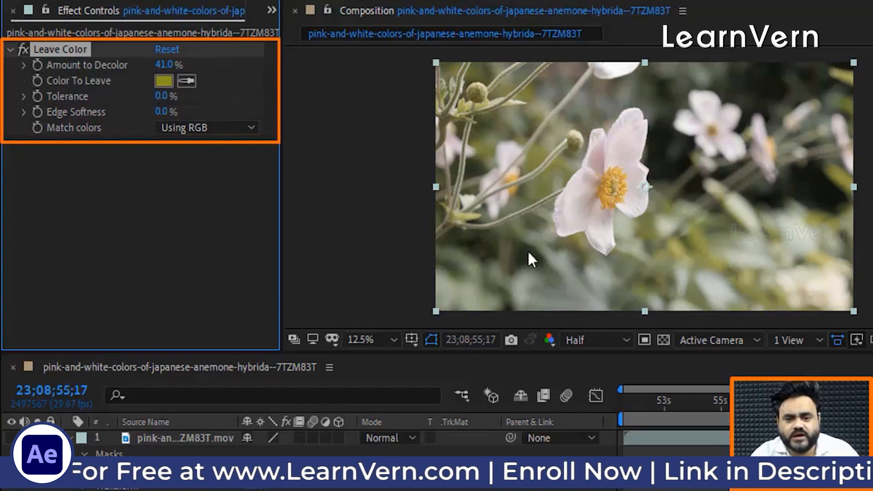
pyautogui.moveTo(174, 96); pyautogui.dragTo(198, 102)
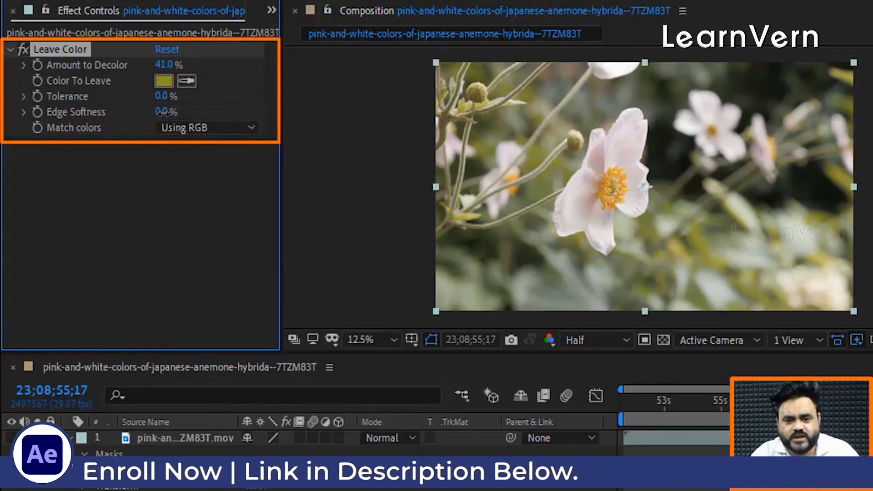
# - Raise Leave Color's Amount to Decolor to 60%
pyautogui.scroll(1, 543, 225)
pyautogui.scroll(-1, 563, 172)
pyautogui.scroll(-1, 563, 171)
pyautogui.scroll(1, 561, 174)
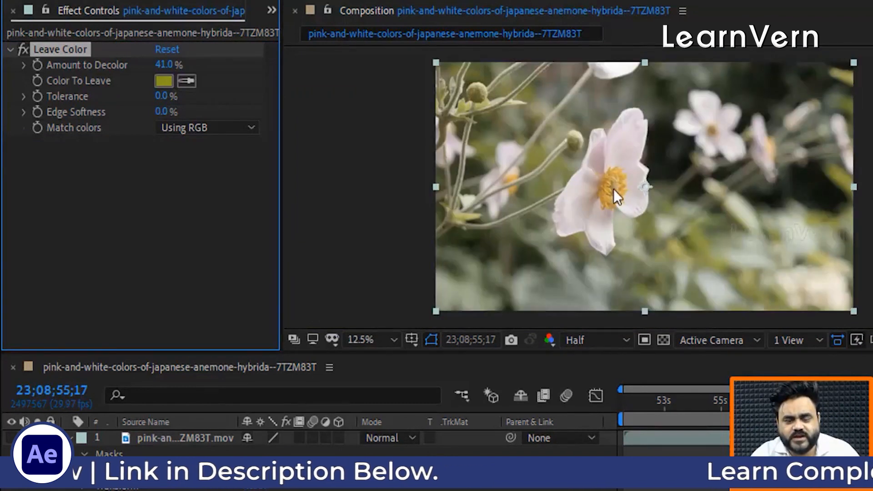
pyautogui.moveTo(167, 65); pyautogui.dragTo(184, 65)
pyautogui.scroll(1, 586, 172)
pyautogui.scroll(-1, 591, 178)
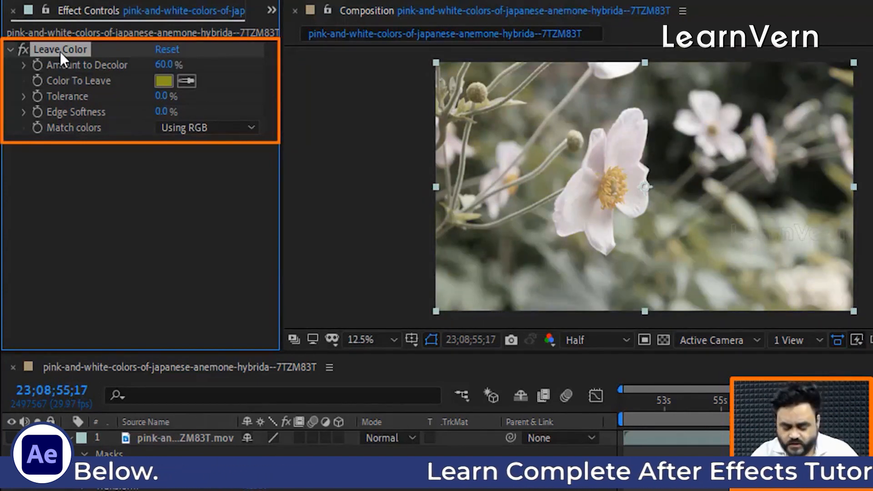
# - Delete the Leave Color effect from the flower footage layer
pyautogui.press('Delete')
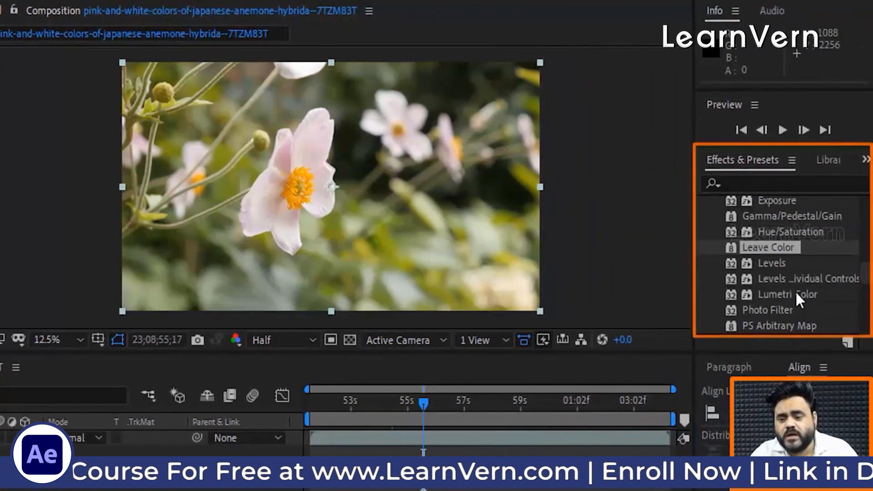
pyautogui.scroll(3, 735, 211)
pyautogui.scroll(2, 745, 228)
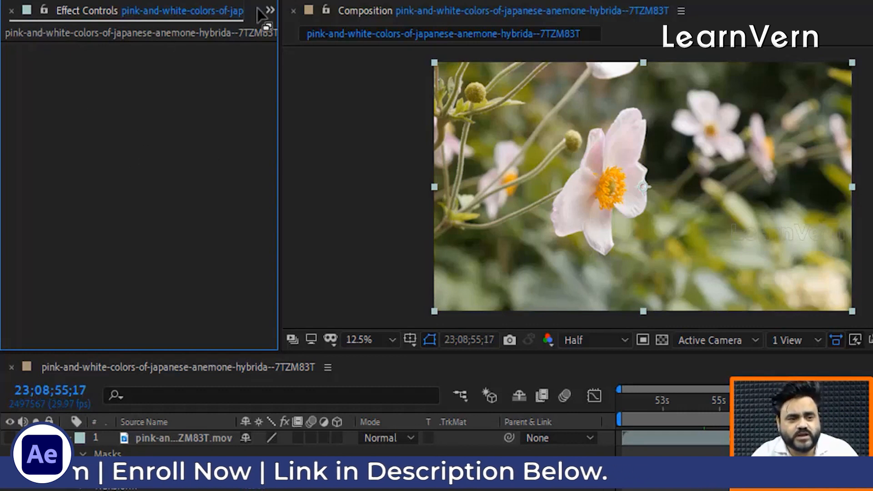
# - Import the portrait video of the young man looking into the camera from the lec 6 stock folder into the project
pyautogui.click(270, 10)
pyautogui.click(323, 34)
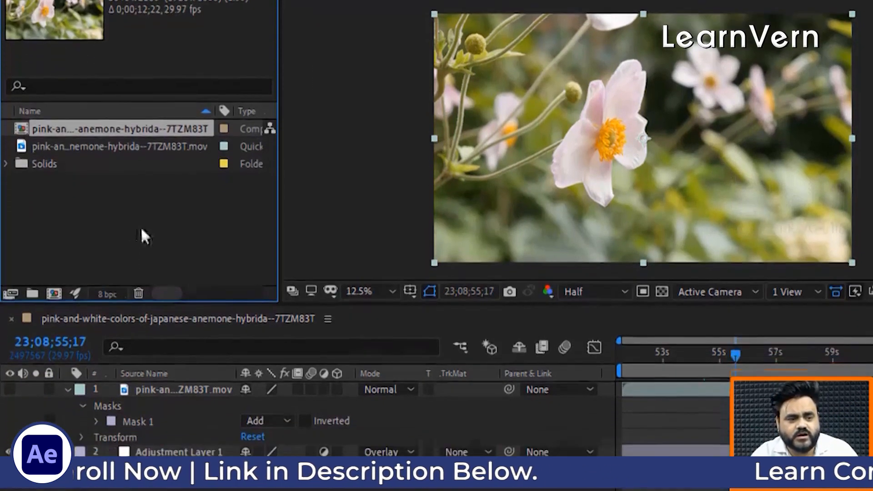
pyautogui.click(489, 477)
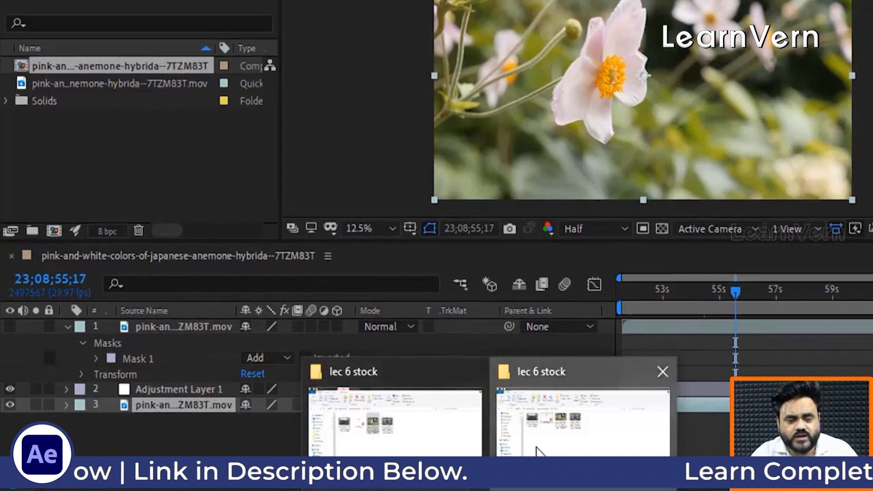
pyautogui.click(582, 427)
pyautogui.moveTo(559, 96); pyautogui.dragTo(113, 187)
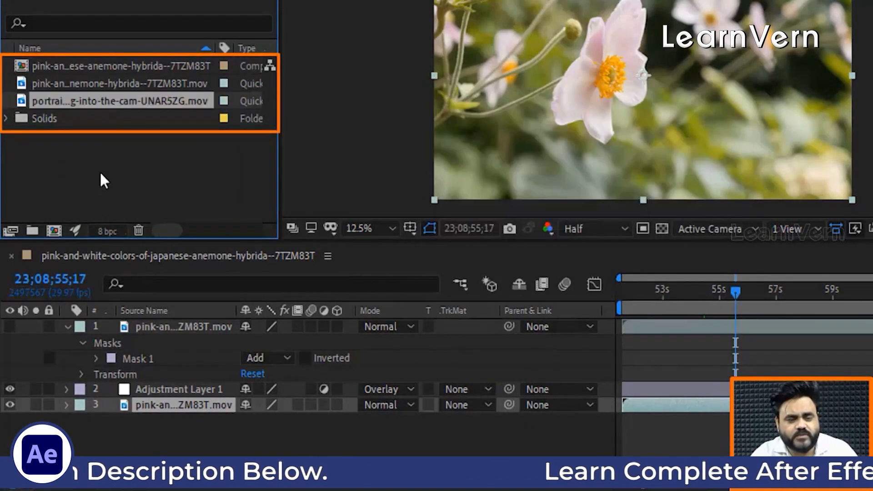
# - Create a new composition from the imported portrait clip, preview its playback and select its footage layer
pyautogui.rightClick(90, 101)
pyautogui.click(192, 153)
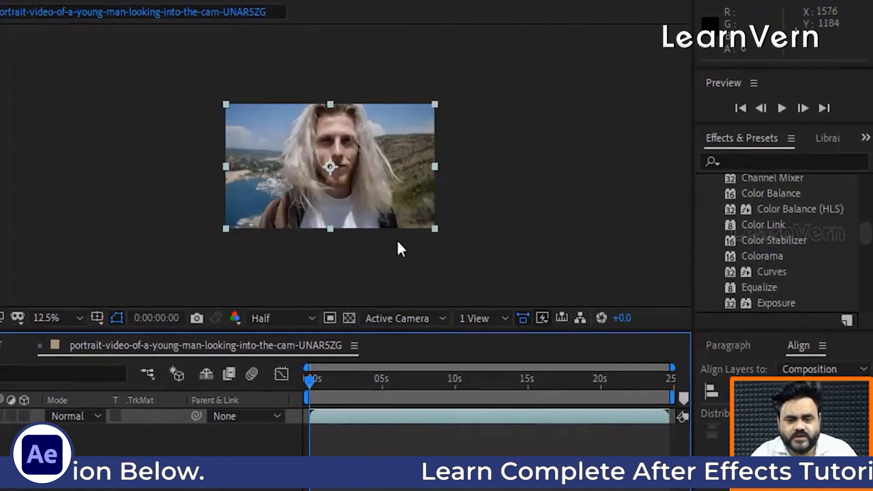
pyautogui.press('space')
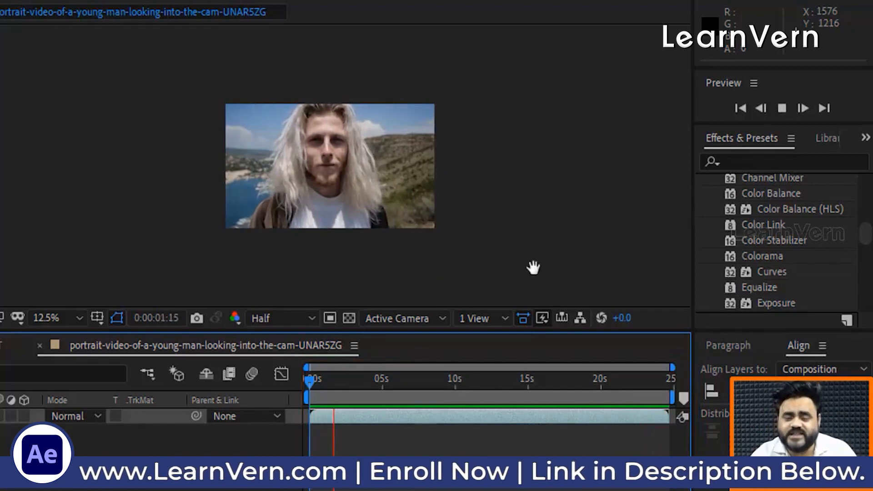
pyautogui.press('space')
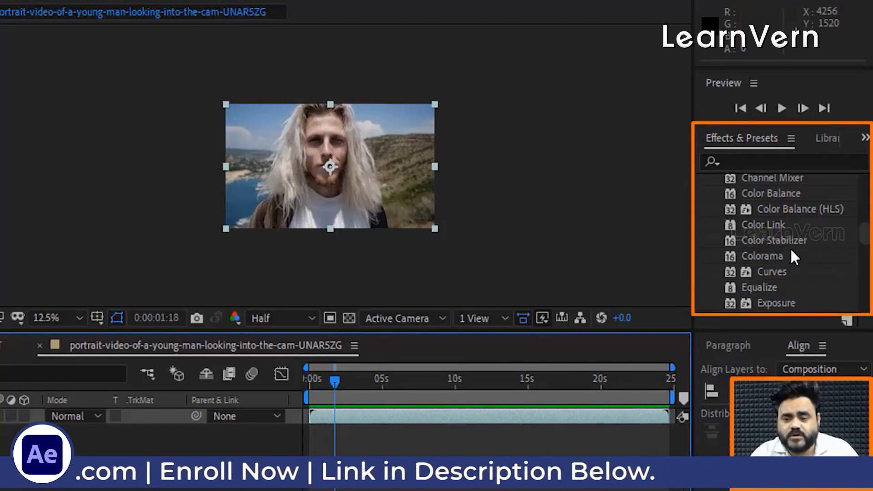
pyautogui.scroll(5, 792, 251)
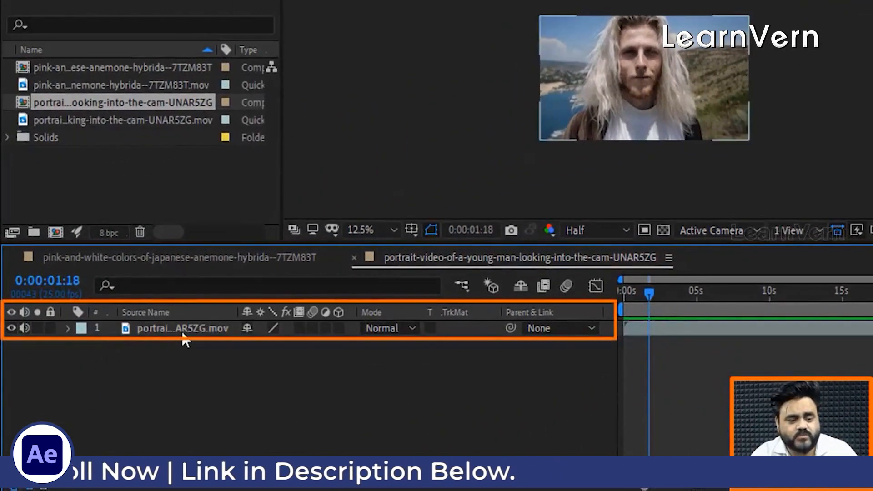
pyautogui.click(183, 333)
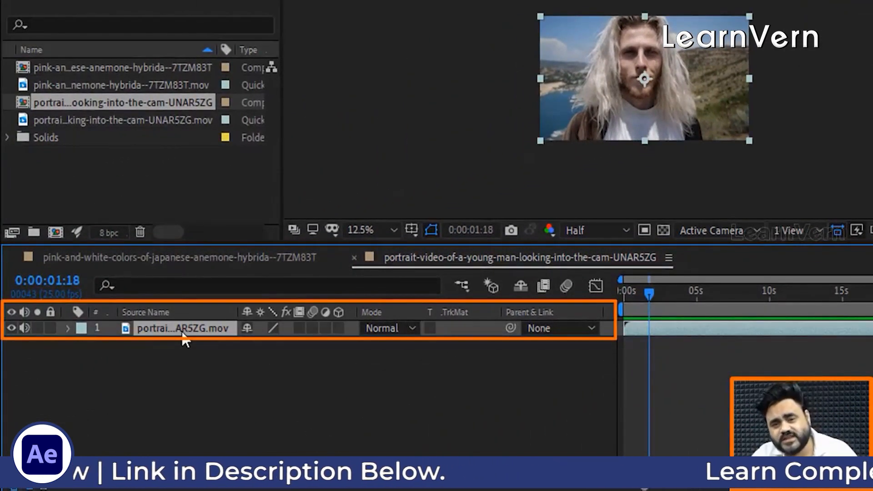
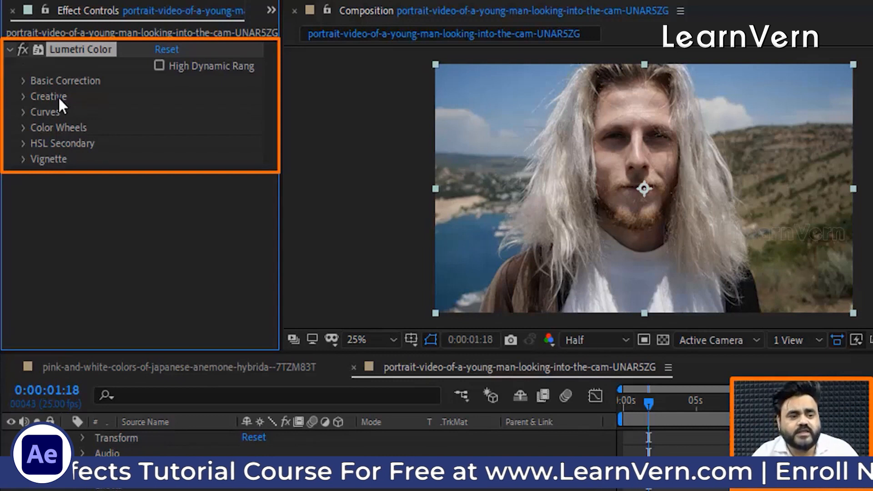
# - Set Lumetri Color's Vignette on the portrait layer to Amount -3.3, Roundness -2 and Feather 39
pyautogui.click(24, 159)
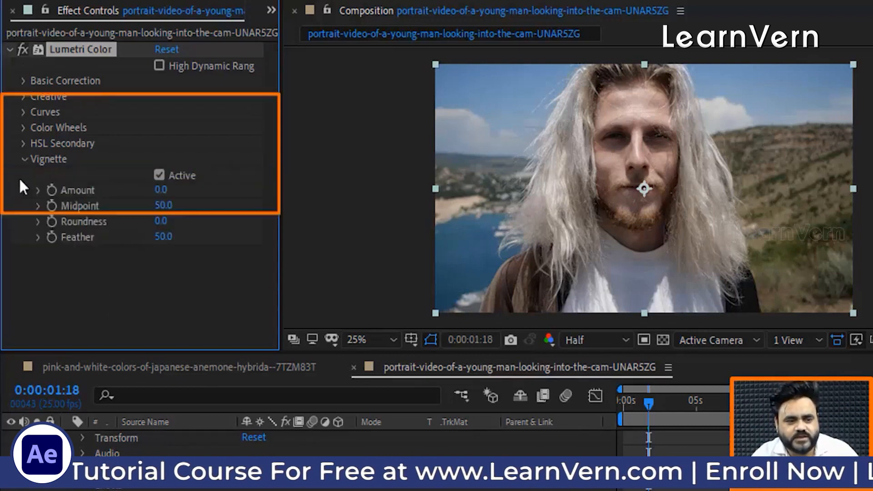
pyautogui.moveTo(160, 190); pyautogui.dragTo(59, 190)
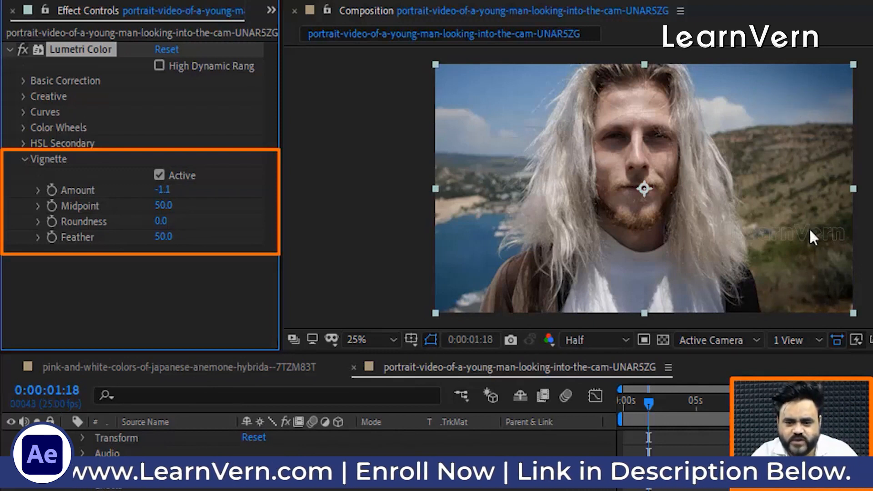
pyautogui.moveTo(163, 191); pyautogui.dragTo(41, 187)
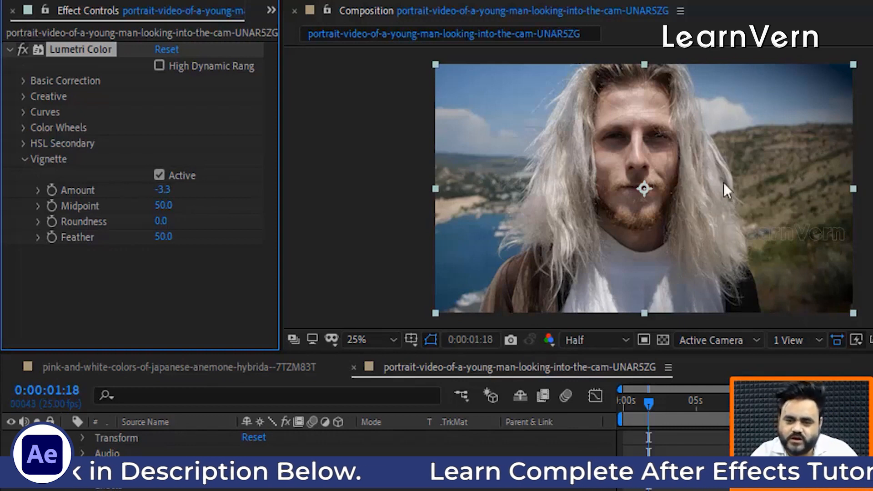
pyautogui.moveTo(160, 229)
pyautogui.mouseDown()
pyautogui.moveTo(226, 222)
pyautogui.moveTo(145, 221)
pyautogui.moveTo(195, 236)
pyautogui.moveTo(148, 238)
pyautogui.moveTo(161, 237)
pyautogui.mouseUp()
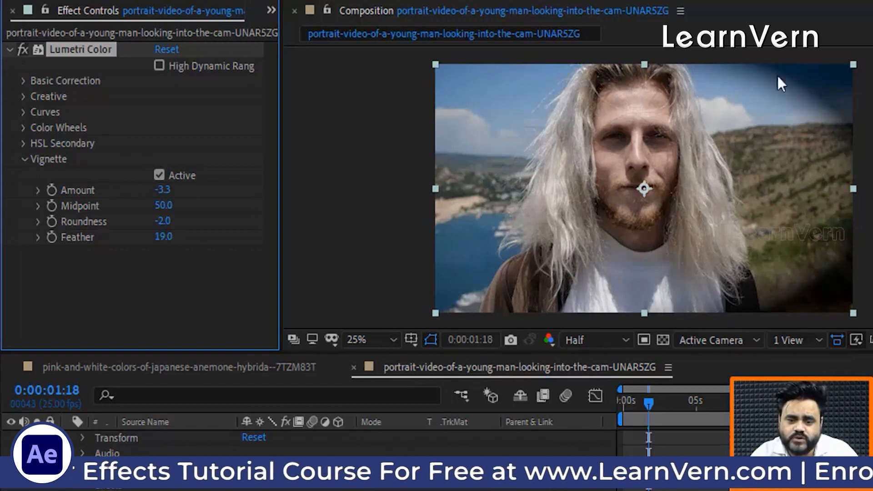
pyautogui.moveTo(163, 236)
pyautogui.mouseDown()
pyautogui.moveTo(200, 237)
pyautogui.moveTo(180, 237)
pyautogui.mouseUp()
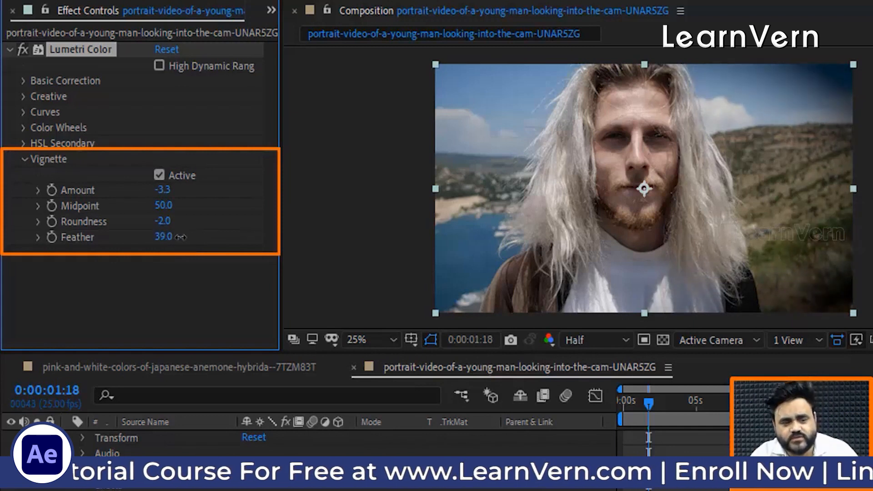
# - Compare the portrait with the Lumetri vignette off and on, leave the vignette inactive and collapse its settings
pyautogui.click(160, 171)
pyautogui.click(160, 172)
pyautogui.click(160, 172)
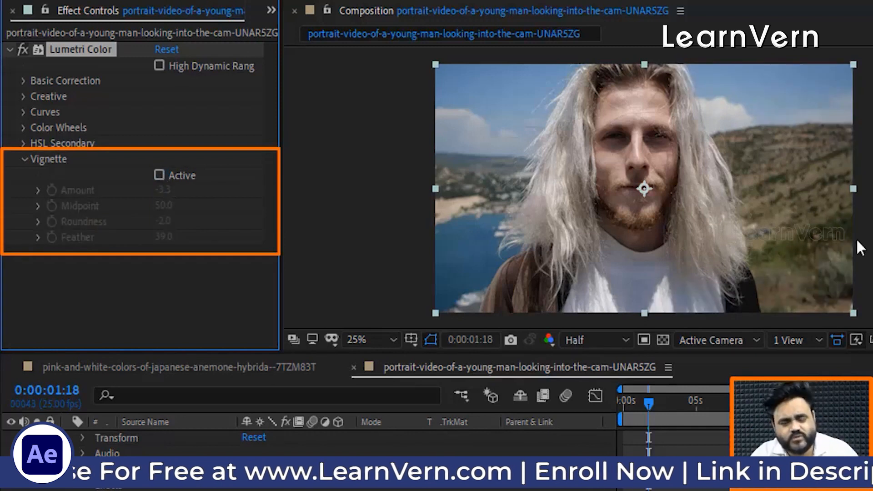
pyautogui.click(25, 160)
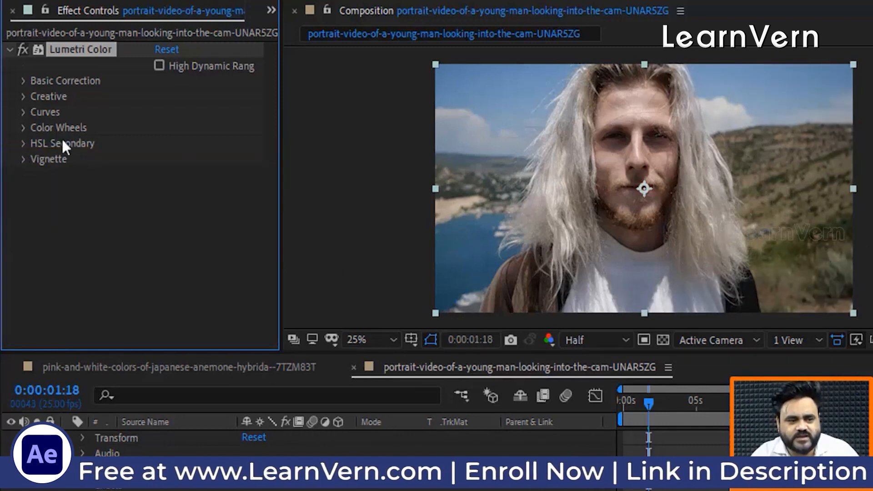
# - Examine Lumetri Color's Basic Correction settings and the available Input LUT options
pyautogui.click(24, 81)
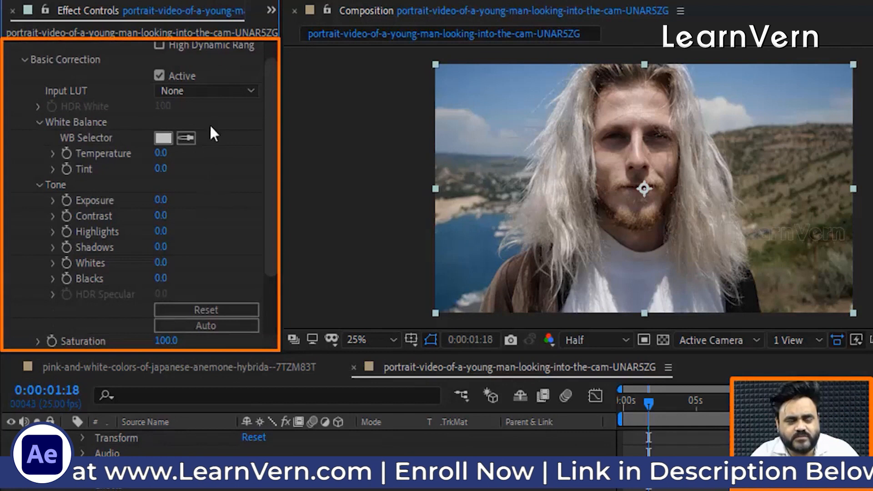
pyautogui.click(219, 93)
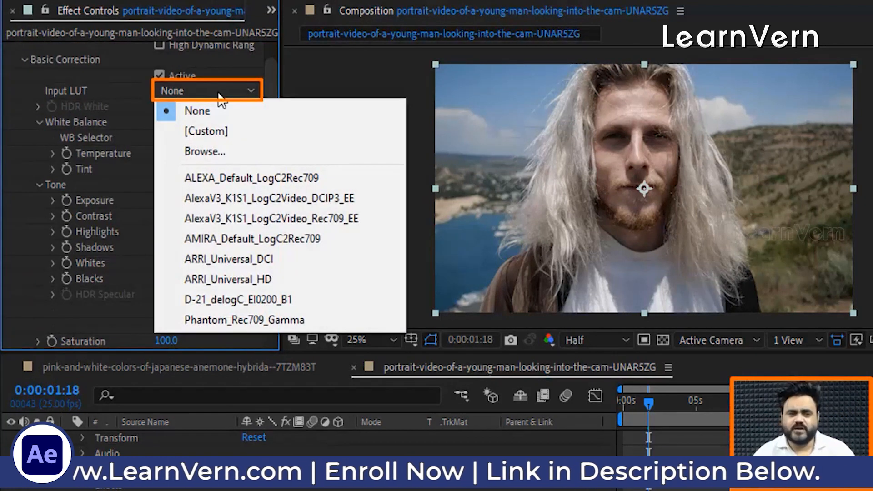
pyautogui.click(275, 66)
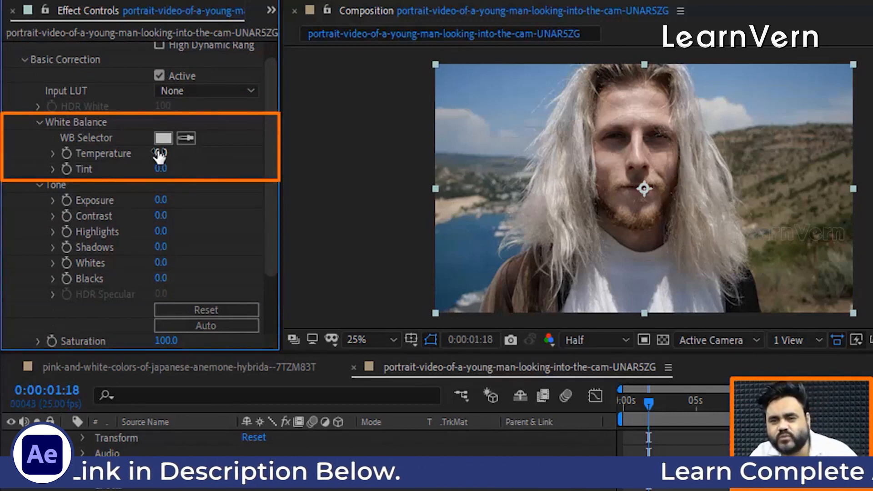
# - Try Lumetri Color's White Balance Temperature at 87, -61 and -93 on the unmasked half of the portrait
pyautogui.moveTo(162, 153); pyautogui.dragTo(243, 157)
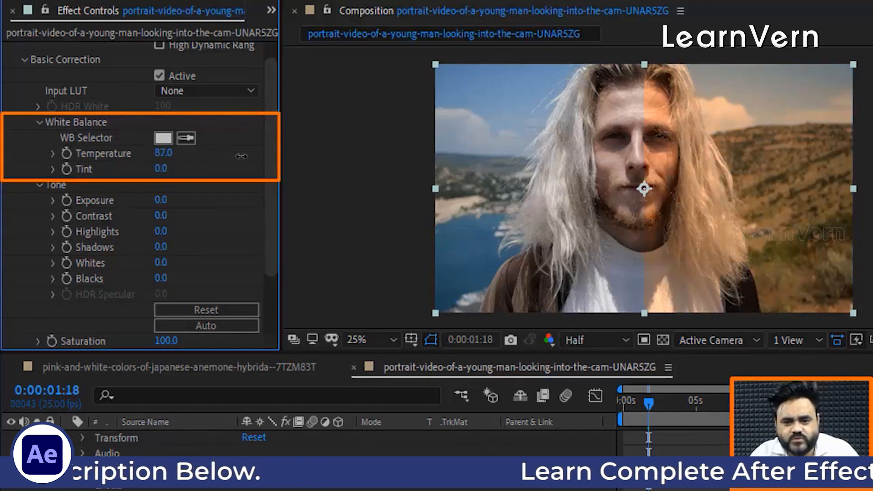
pyautogui.scroll(2, 661, 181)
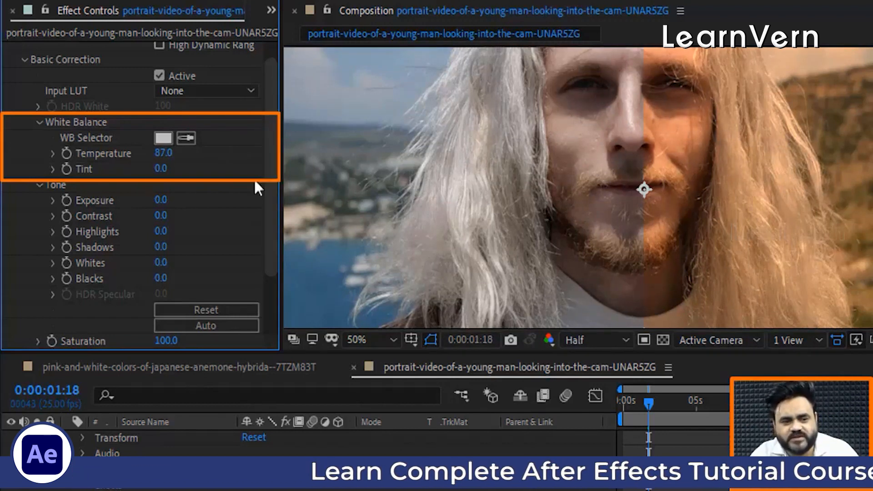
pyautogui.moveTo(161, 153); pyautogui.dragTo(36, 150)
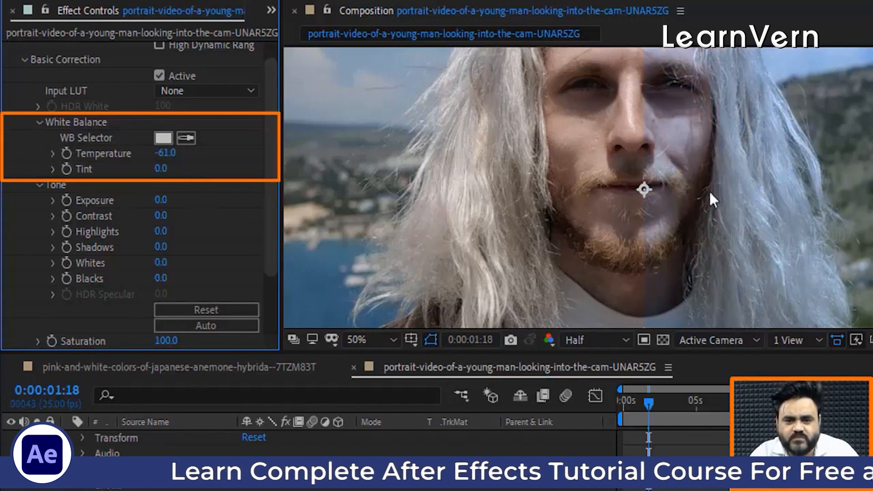
pyautogui.moveTo(169, 154); pyautogui.dragTo(143, 153)
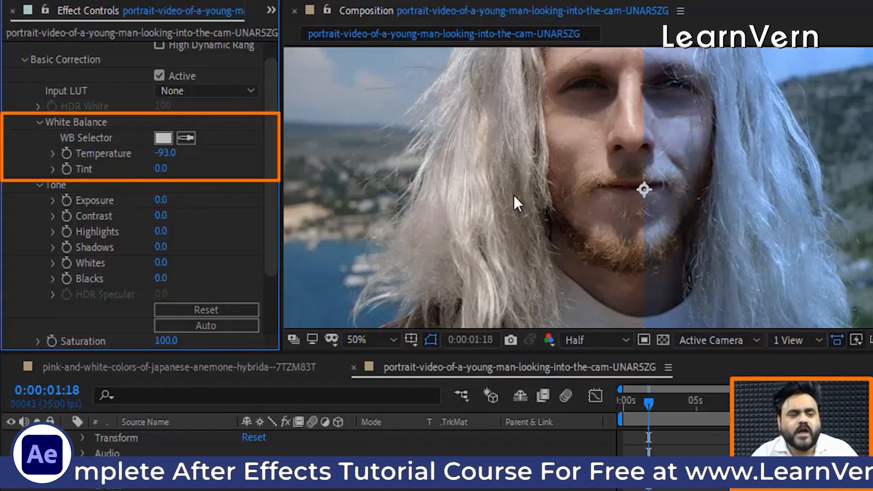
# - Set Lumetri Color's Temperature to 50 and compare the two halves across the whole frame
pyautogui.moveTo(162, 153); pyautogui.dragTo(290, 156)
pyautogui.press(',')
pyautogui.press(',')
pyautogui.press(',')
pyautogui.press(',')
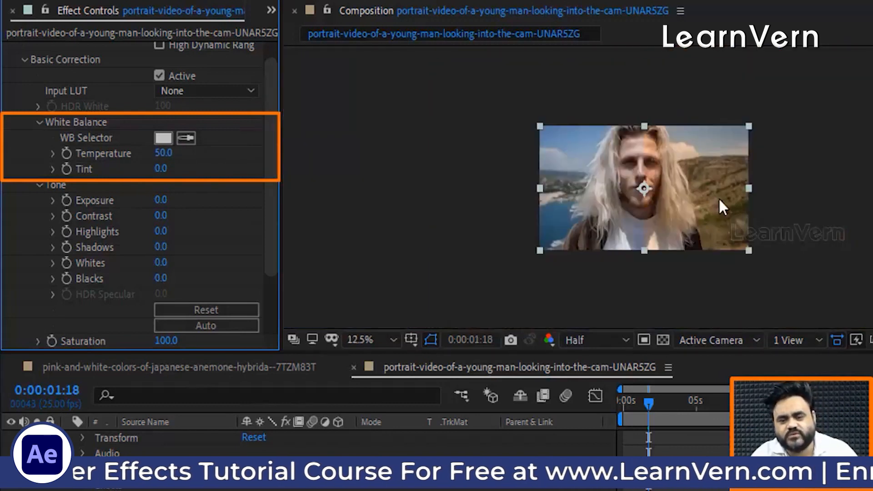
pyautogui.press('.')
pyautogui.press('.')
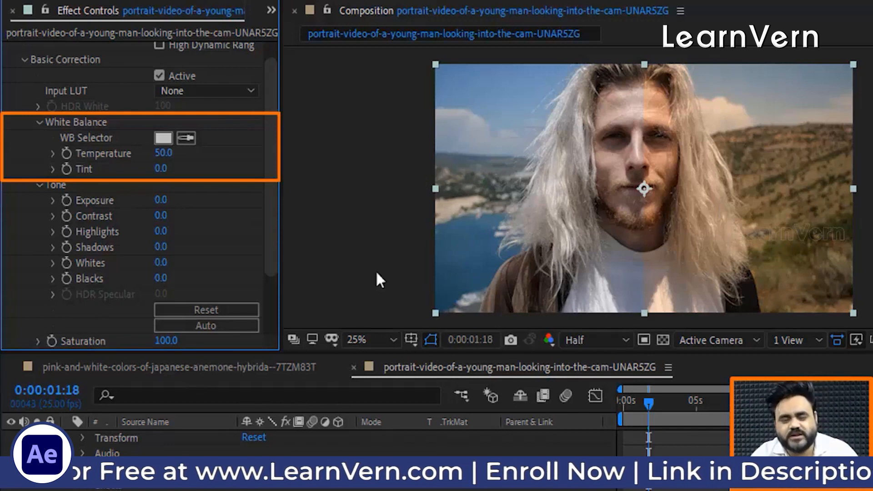
# - Raise the White Balance Temperature to 71 and inspect the split between the two halves of the face
pyautogui.moveTo(160, 153); pyautogui.dragTo(180, 154)
pyautogui.scroll(1, 688, 194)
pyautogui.scroll(-1, 718, 192)
pyautogui.scroll(2, 682, 175)
pyautogui.scroll(-1, 676, 145)
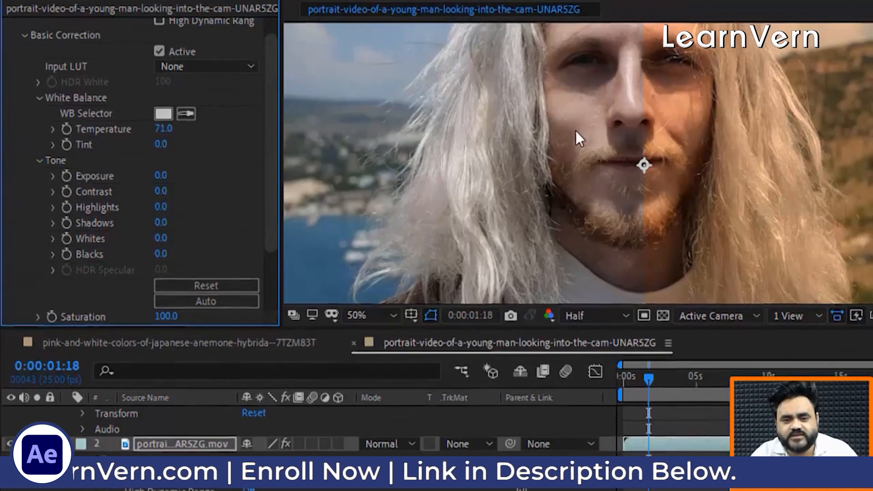
pyautogui.scroll(-1, 576, 159)
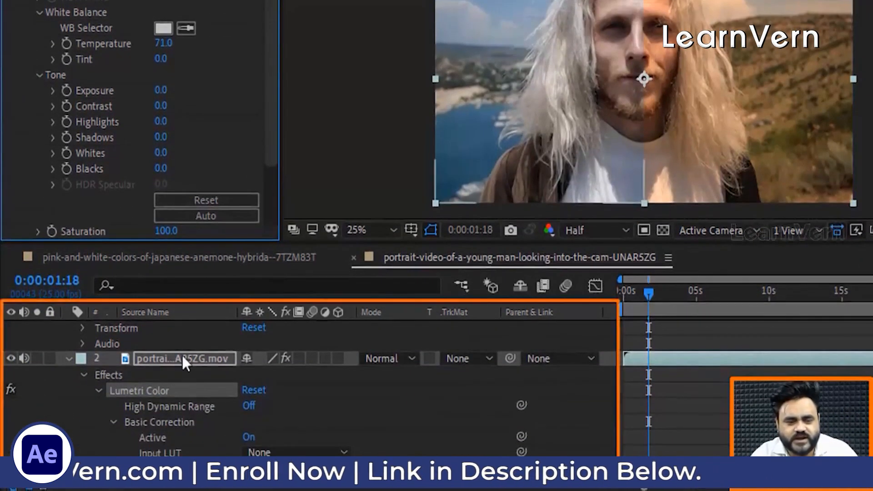
# - Select the top masked portrait layer and shift its mask's inner vertical edge slightly away from the colour-corrected half
pyautogui.scroll(1, 150, 453)
pyautogui.click(145, 360)
pyautogui.scroll(-1, 683, 138)
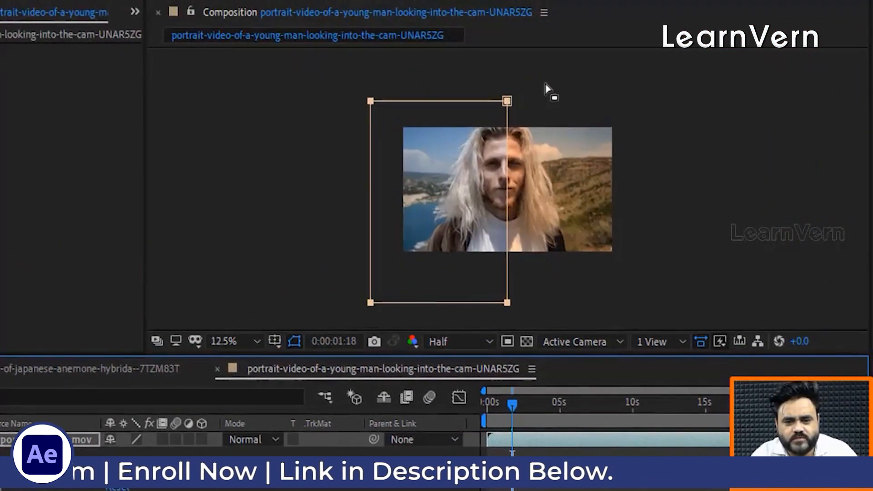
pyautogui.moveTo(546, 85); pyautogui.dragTo(473, 330)
pyautogui.moveTo(508, 303); pyautogui.dragTo(506, 300)
pyautogui.scroll(1, 528, 211)
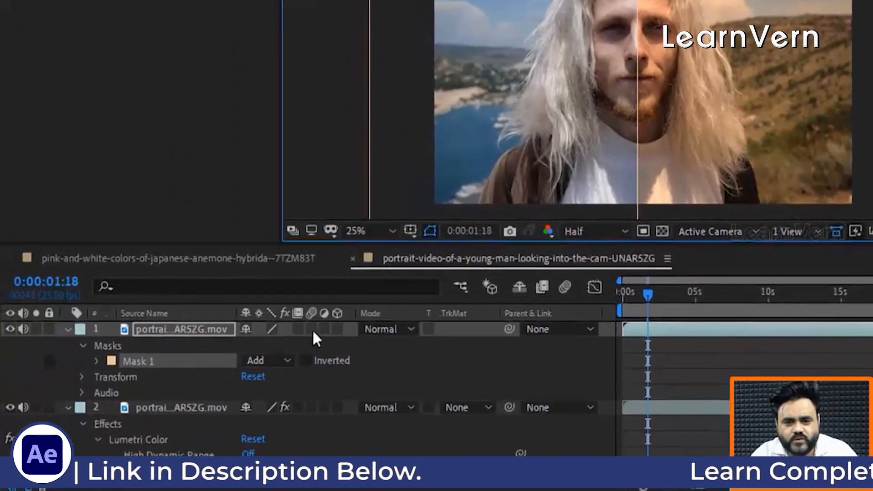
# - Select the lower portrait layer carrying Lumetri Color and set its Temperature to 84
pyautogui.click(162, 407)
pyautogui.scroll(1, 710, 57)
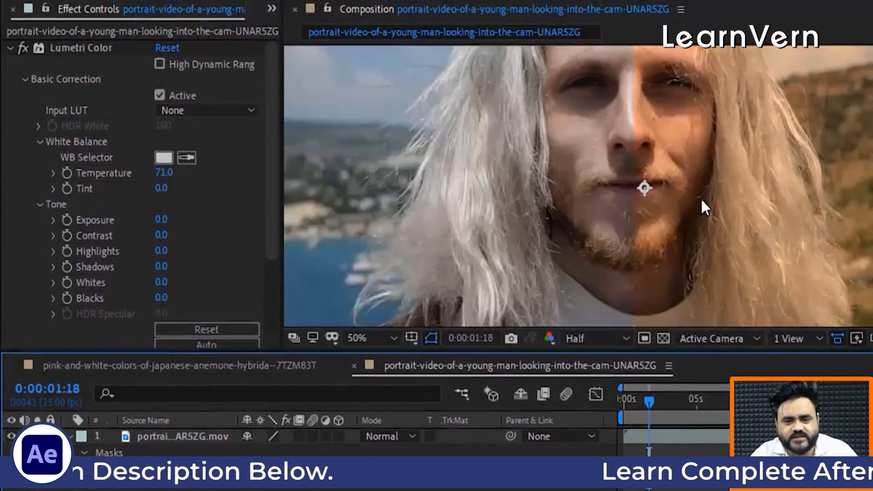
pyautogui.scroll(2, 616, 157)
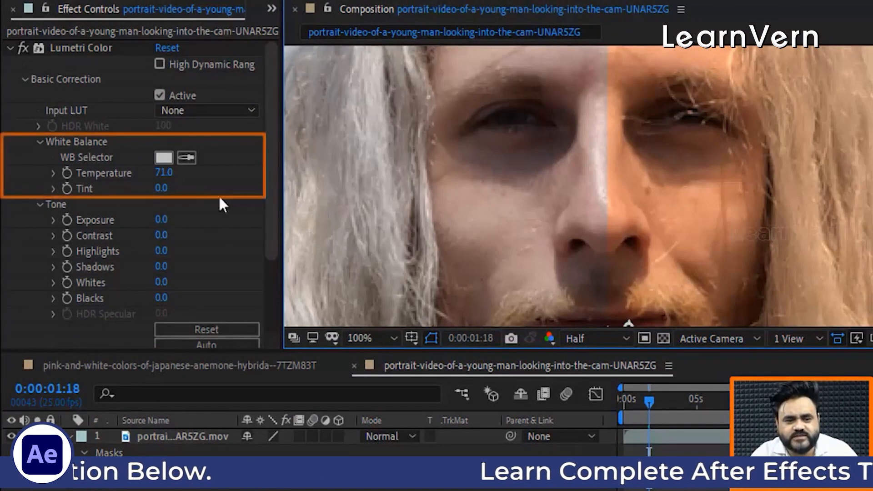
pyautogui.moveTo(167, 175)
pyautogui.mouseDown()
pyautogui.moveTo(32, 171)
pyautogui.moveTo(184, 178)
pyautogui.mouseUp()
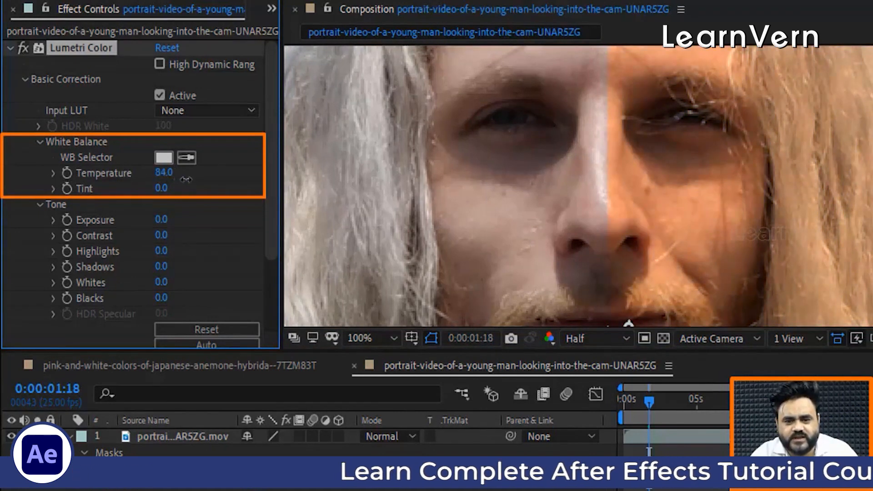
pyautogui.scroll(-3, 568, 193)
pyautogui.scroll(1, 599, 187)
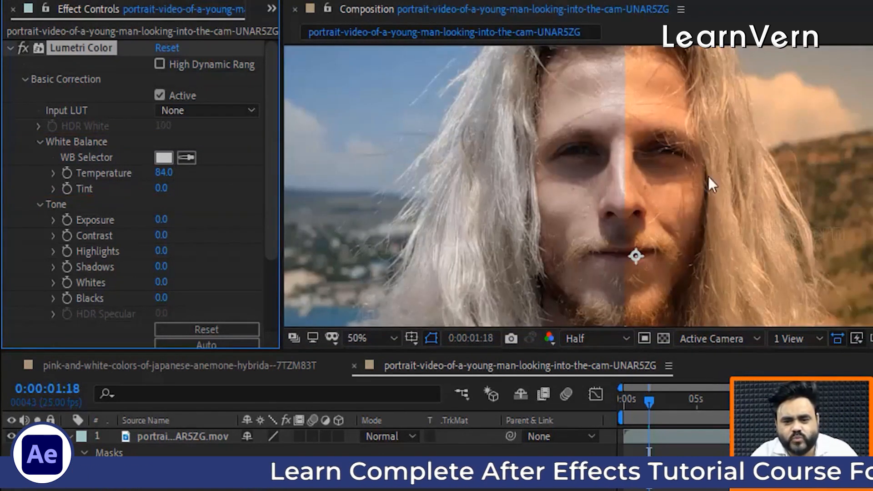
# - Play the portrait clip to compare the warm and original halves, stopping at 0:00:13:08
pyautogui.press('space')
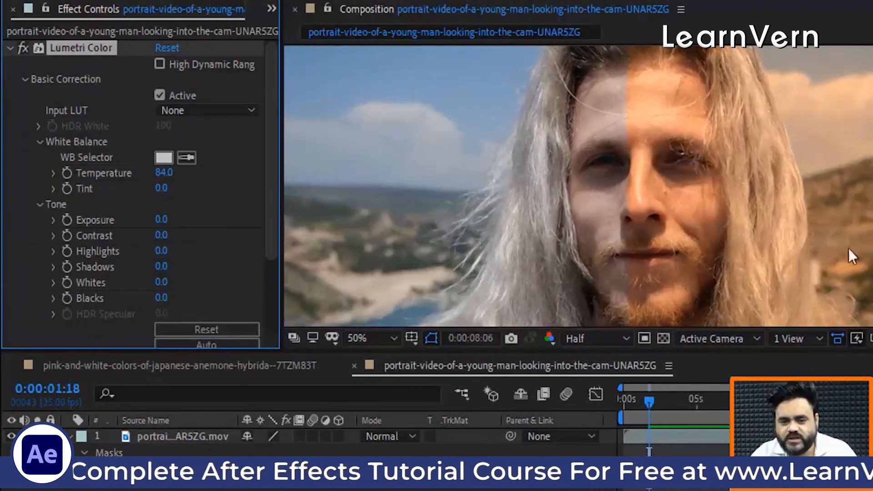
pyautogui.scroll(-4, 760, 243)
pyautogui.scroll(4, 712, 256)
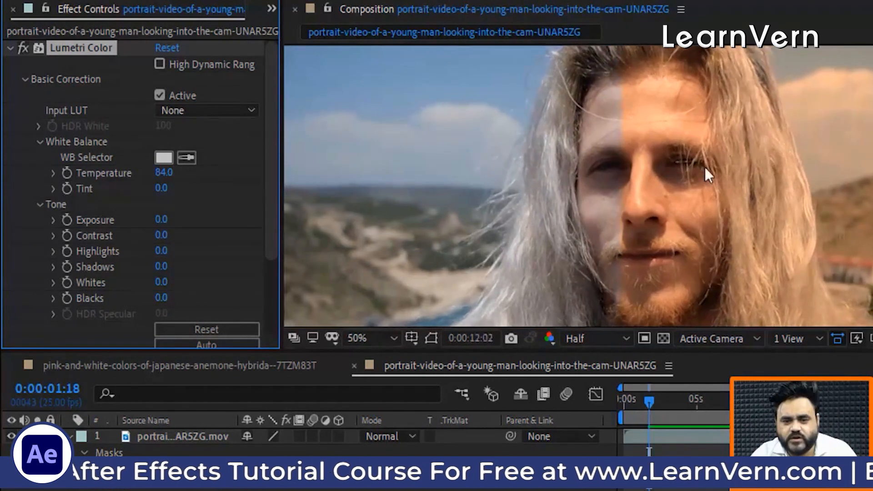
pyautogui.press('space')
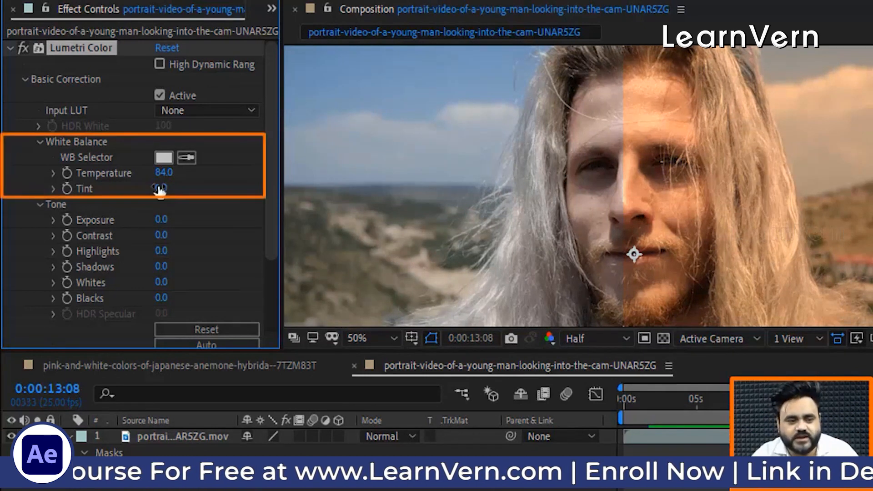
# - Try a White Balance Tint of 9, and reset both Temperature and Tint to 0
pyautogui.moveTo(161, 188)
pyautogui.mouseDown()
pyautogui.moveTo(196, 188)
pyautogui.moveTo(162, 184)
pyautogui.mouseUp()
pyautogui.click(164, 172)
pyautogui.write('0')
pyautogui.press('Return')
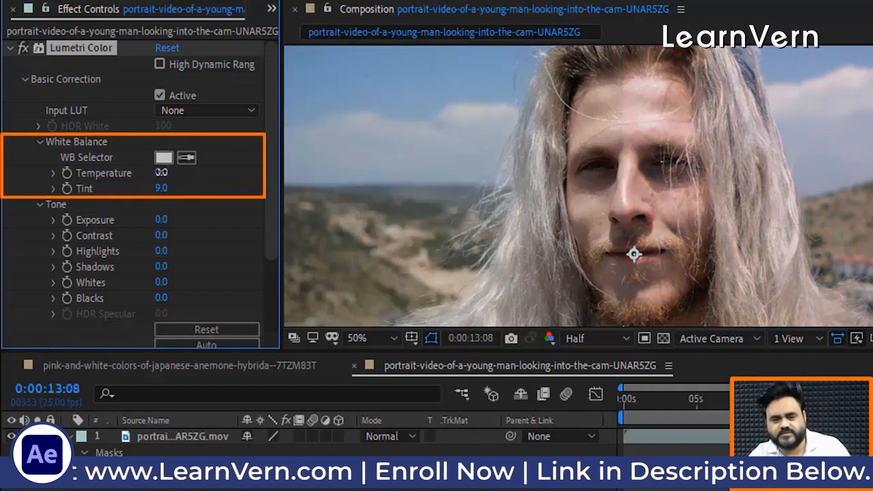
pyautogui.moveTo(162, 188)
pyautogui.mouseDown()
pyautogui.moveTo(187, 188)
pyautogui.moveTo(127, 186)
pyautogui.moveTo(273, 195)
pyautogui.moveTo(160, 196)
pyautogui.mouseUp()
pyautogui.click(167, 188)
pyautogui.write('0')
pyautogui.press('Return')
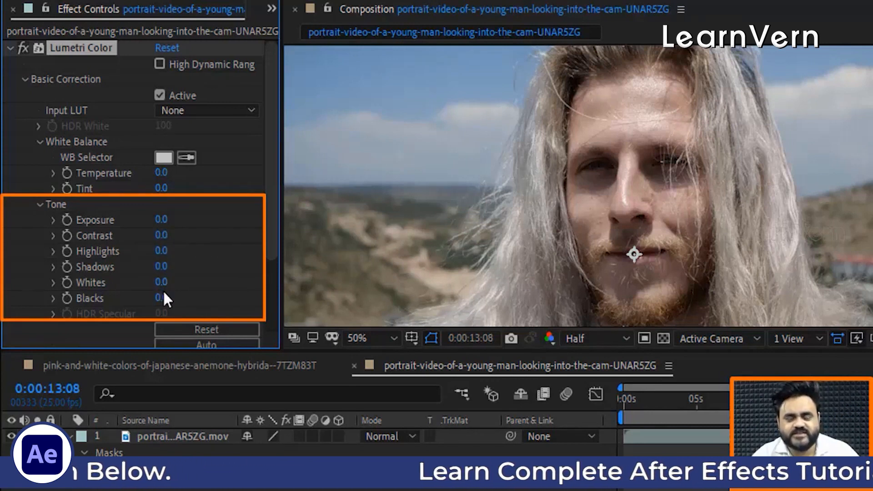
# - Try a Tone Exposure of -0.8 on the portrait and set it back to 0
pyautogui.moveTo(161, 223)
pyautogui.mouseDown()
pyautogui.moveTo(186, 220)
pyautogui.moveTo(147, 220)
pyautogui.moveTo(155, 221)
pyautogui.mouseUp()
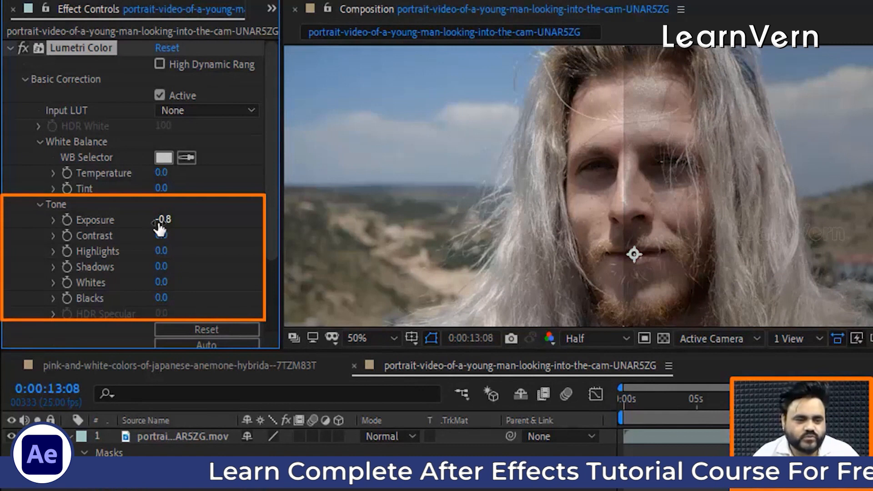
pyautogui.click(165, 220)
pyautogui.write('0')
pyautogui.press('Return')
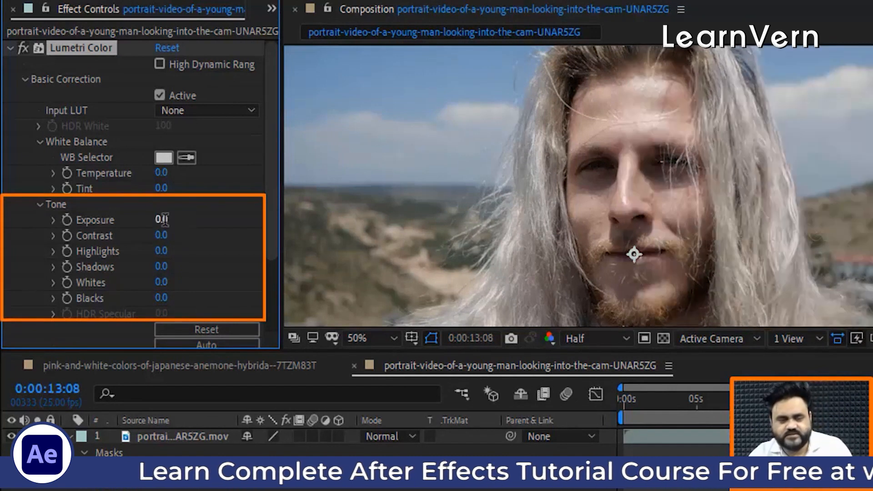
pyautogui.click(164, 219)
pyautogui.press('BackSpace')
pyautogui.write('0')
pyautogui.press('Return')
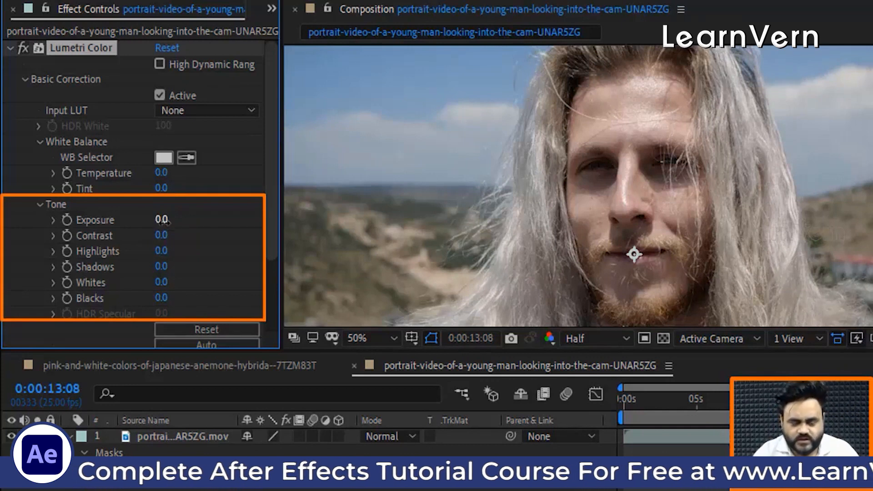
# - Brighten the portrait with a Tone Exposure of 0.1, and increase it to 0.2
pyautogui.click(163, 219)
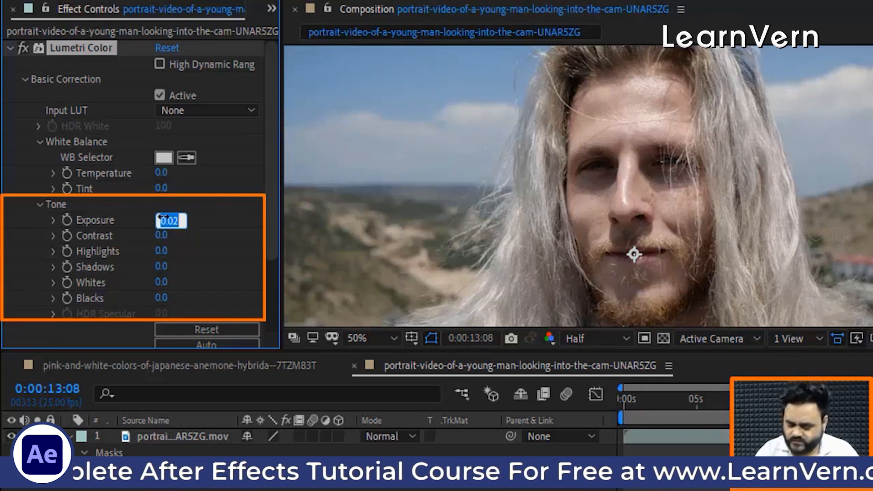
pyautogui.write('0.1')
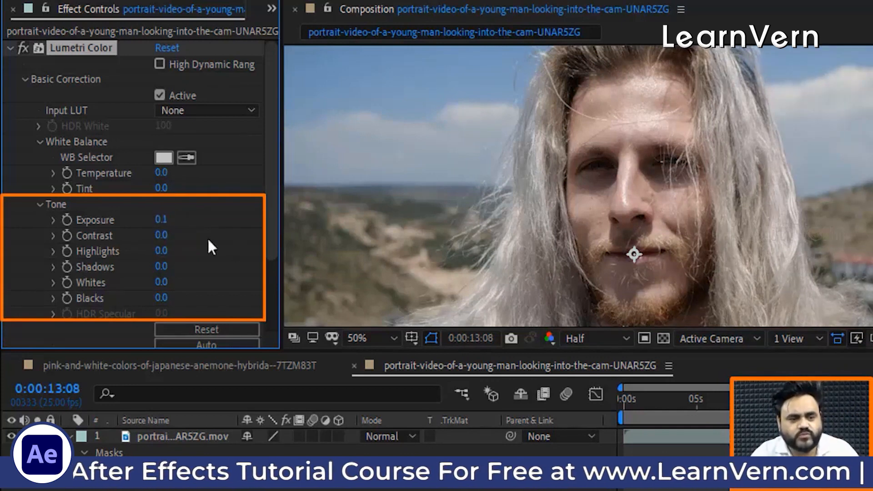
pyautogui.click(160, 220)
pyautogui.write('0.2')
pyautogui.press('Return')
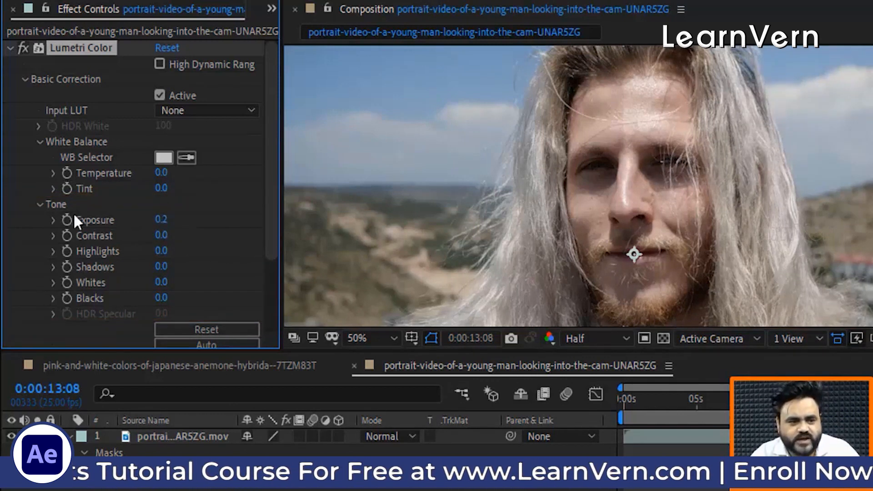
# - Compare the portrait with Lumetri Color off and on, and examine the face up close
pyautogui.click(23, 48)
pyautogui.click(23, 48)
pyautogui.click(24, 48)
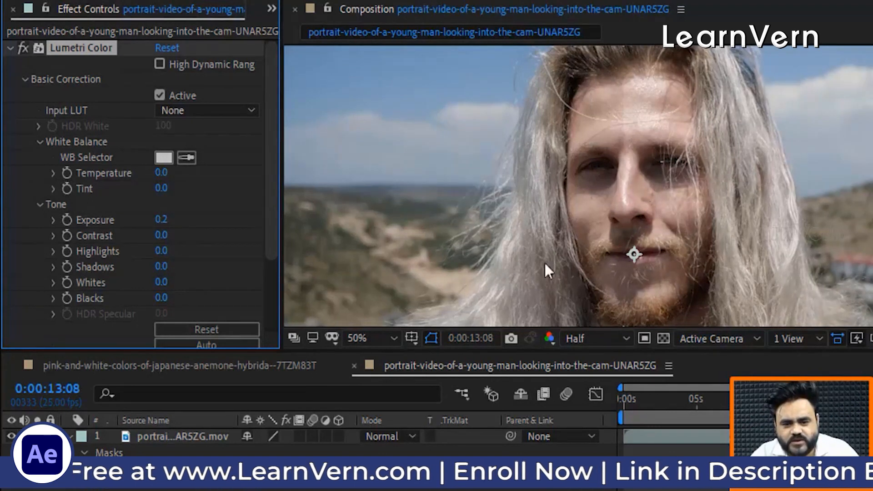
pyautogui.scroll(2, 595, 161)
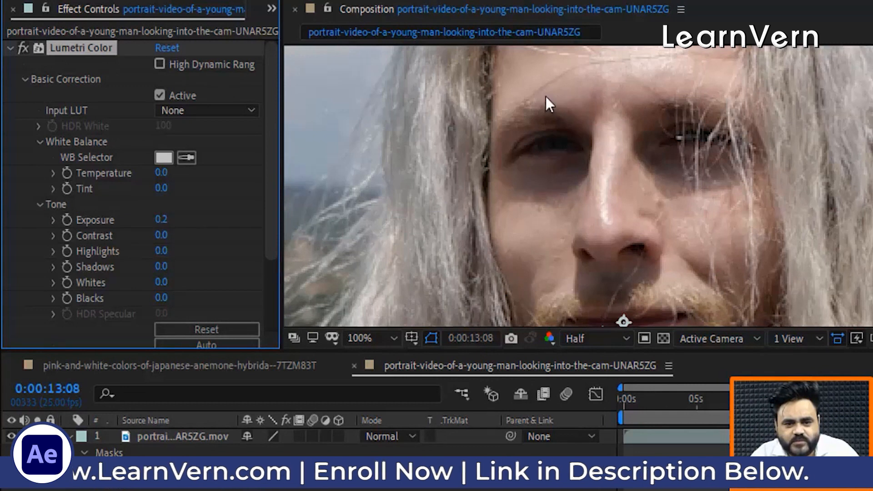
pyautogui.scroll(-2, 676, 141)
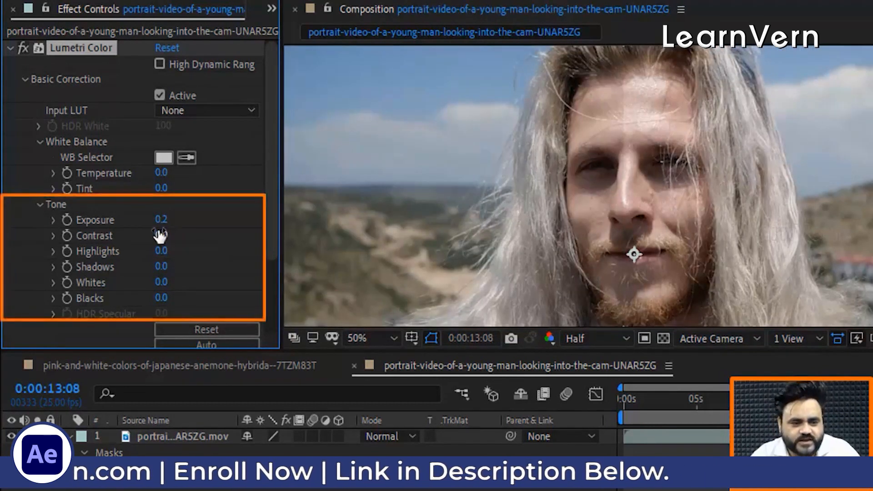
# - Set Lumetri Color's Tone values to Contrast -22, Highlights 5, Shadows -12, Whites 11 and Blacks 9
pyautogui.moveTo(169, 235); pyautogui.dragTo(136, 229)
pyautogui.scroll(2, 644, 186)
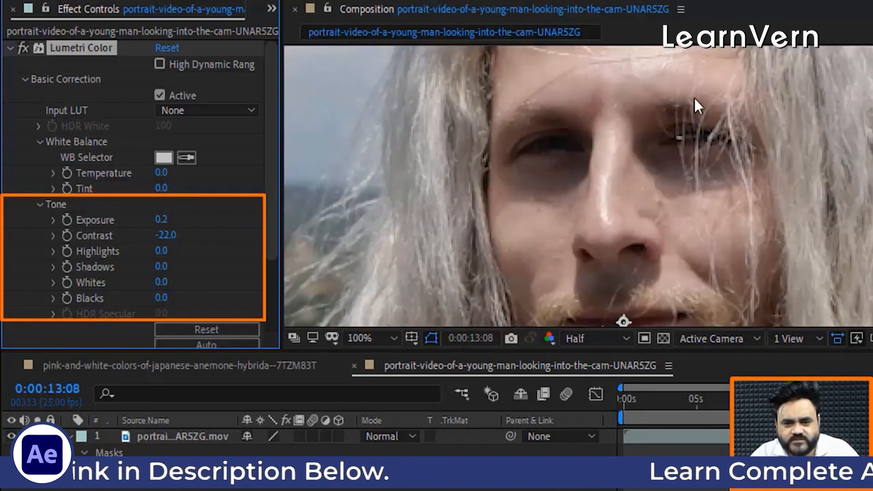
pyautogui.scroll(-2, 700, 97)
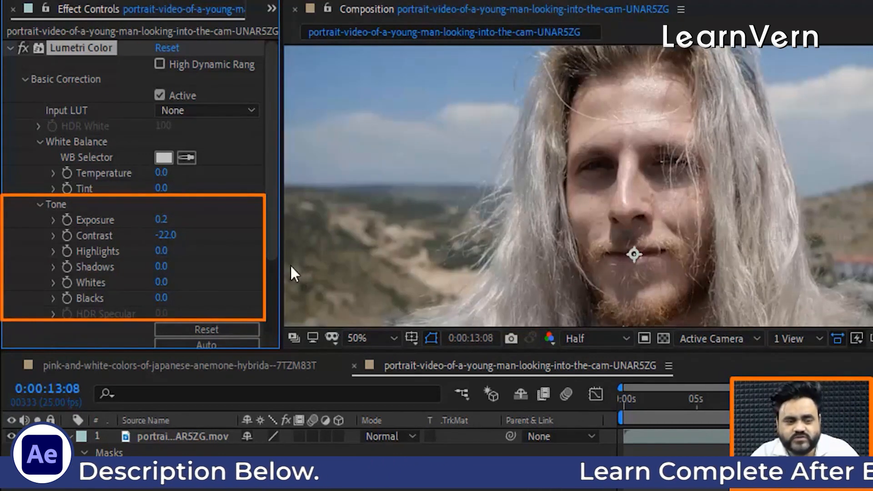
pyautogui.moveTo(163, 252); pyautogui.dragTo(173, 296)
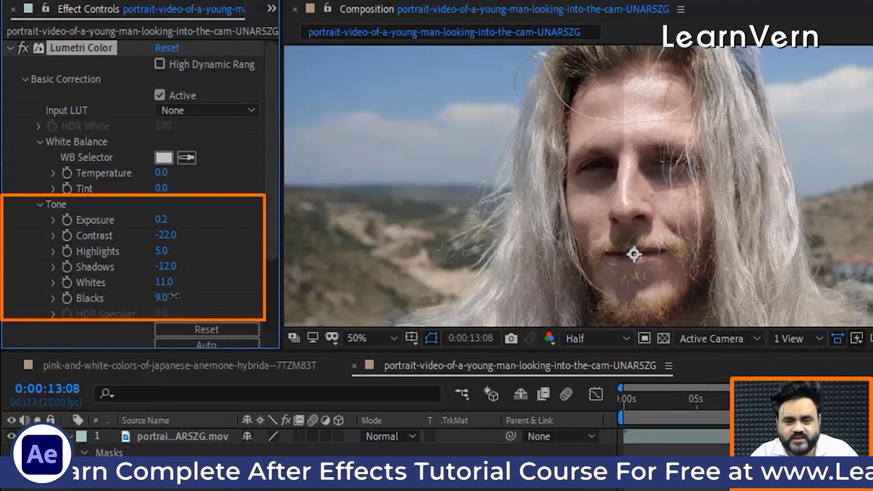
# - Refine the Tone settings with Contrast 0.2, Highlights 9 and Shadows 0.1
pyautogui.click(166, 236)
pyautogui.press('BackSpace')
pyautogui.press('Return')
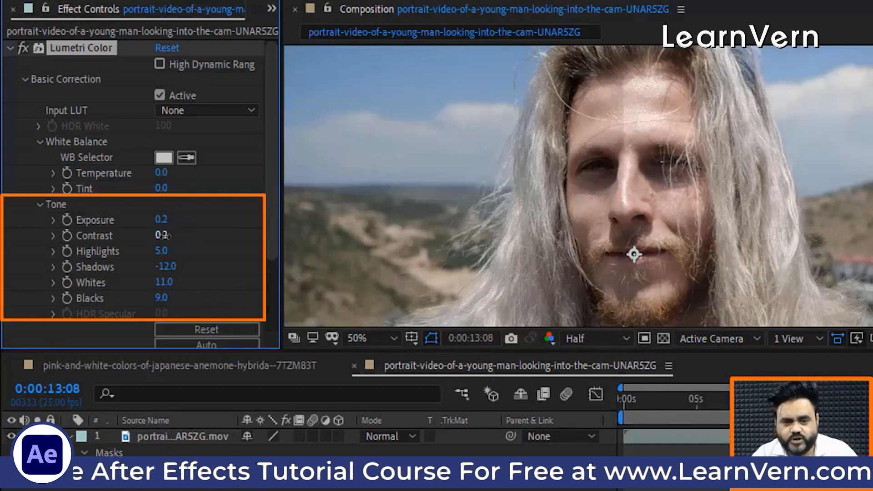
pyautogui.moveTo(160, 253); pyautogui.dragTo(170, 248)
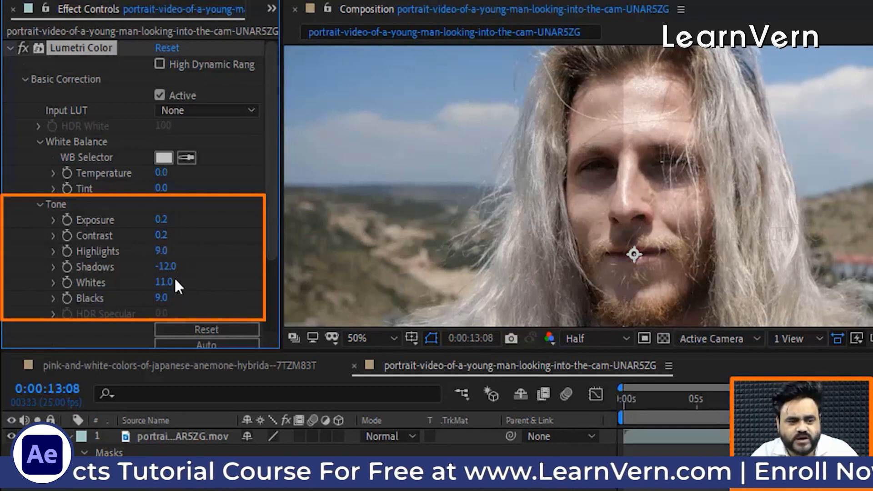
pyautogui.click(167, 267)
pyautogui.write('0')
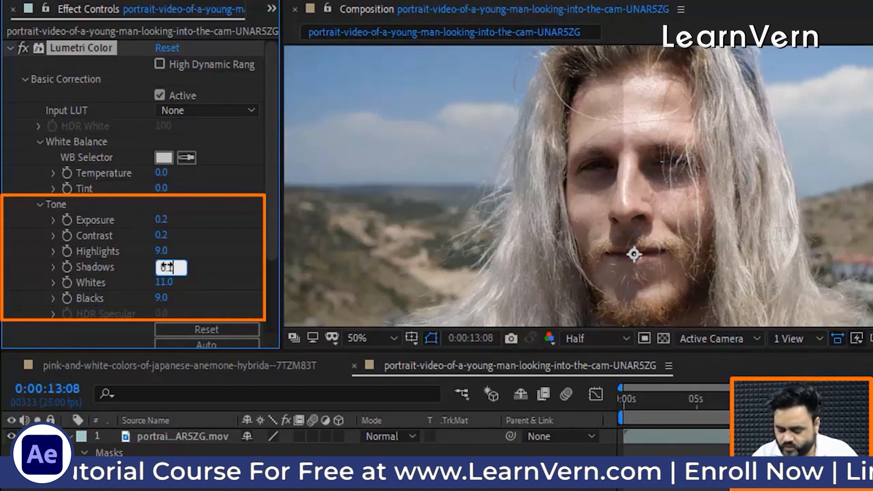
pyautogui.write('.1')
pyautogui.press('Return')
pyautogui.scroll(-2, 168, 285)
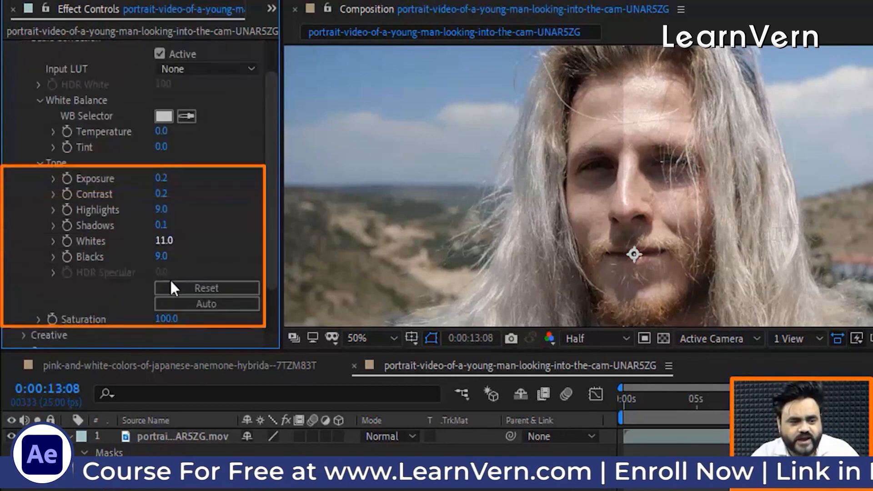
# - Set Lumetri Color's Tone Whites to 1 and Blacks to 0.2
pyautogui.click(160, 241)
pyautogui.write('1')
pyautogui.press('Return')
pyautogui.click(161, 258)
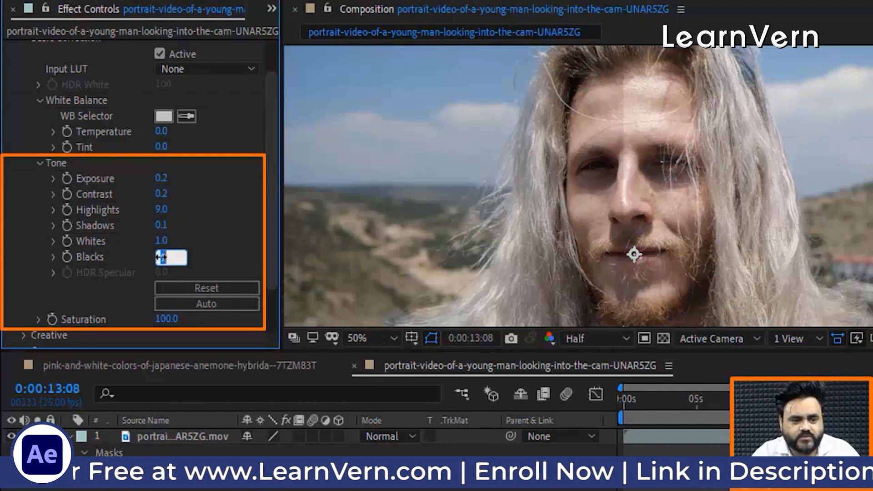
pyautogui.write('0.2')
pyautogui.press('Return')
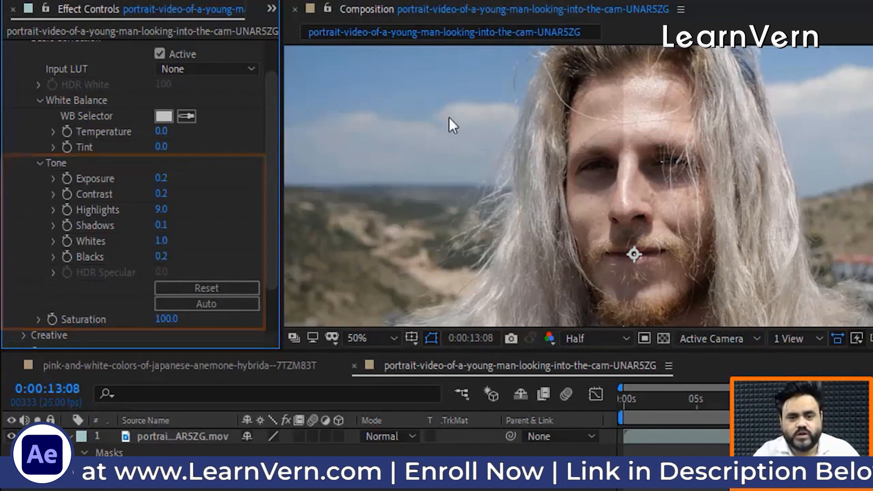
# - Apply the Auto tone correction in Lumetri Color's Basic Correction and check the portrait
pyautogui.scroll(2, 655, 201)
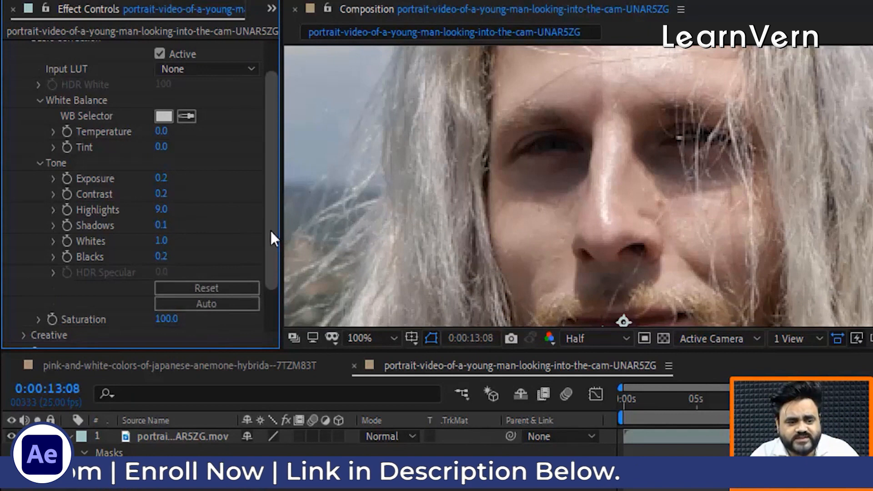
pyautogui.scroll(-3, 245, 246)
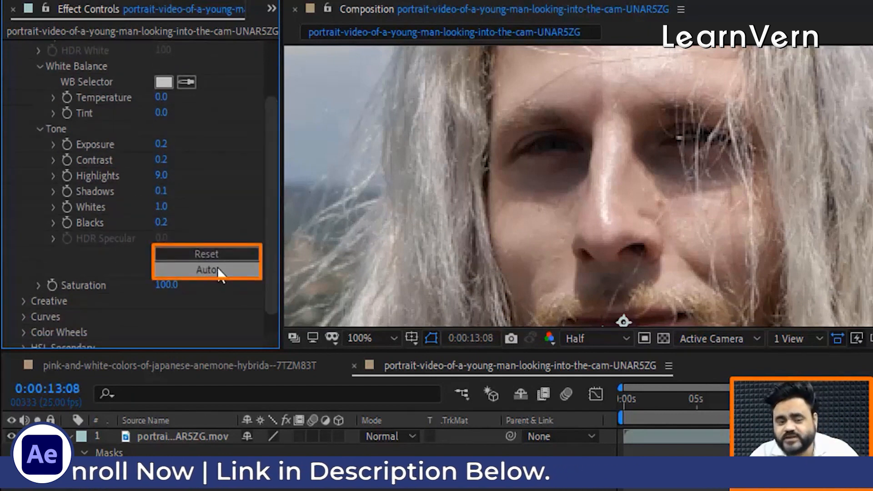
pyautogui.click(217, 266)
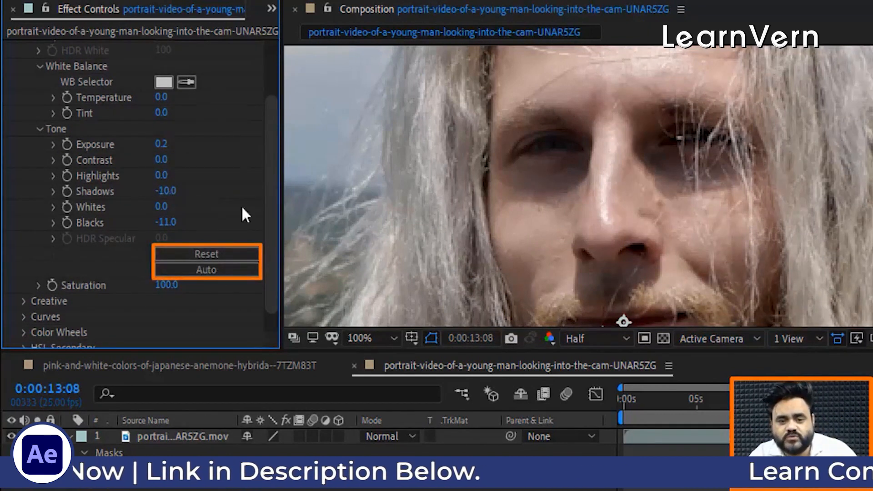
pyautogui.scroll(-4, 619, 190)
pyautogui.scroll(2, 672, 192)
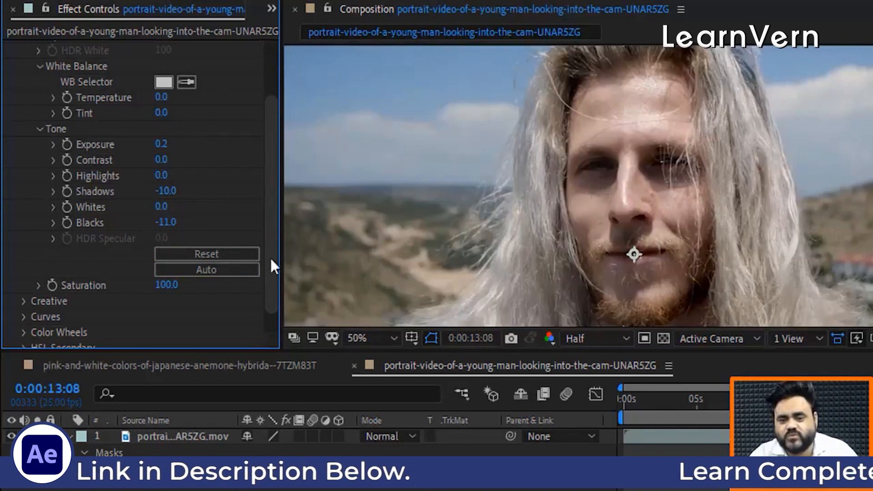
pyautogui.scroll(3, 58, 122)
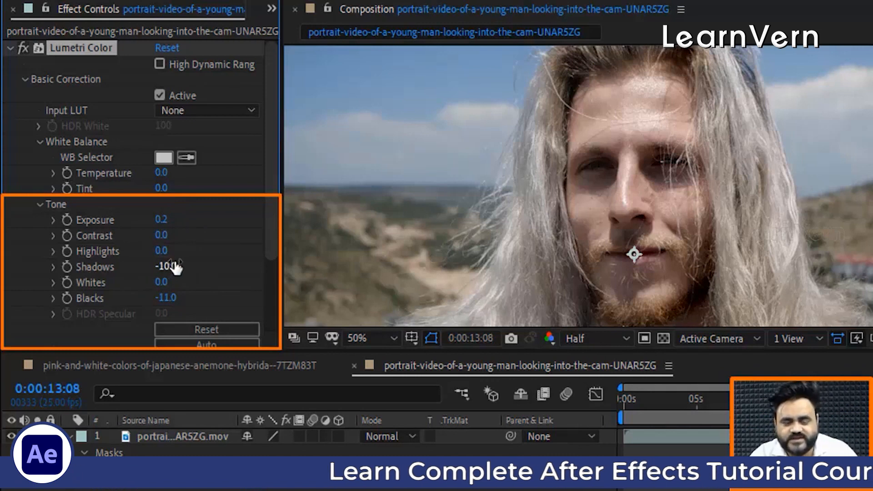
# - Test a strongly negative Blacks value in the Tone settings, and set Blacks to -10
pyautogui.moveTo(171, 300)
pyautogui.mouseDown()
pyautogui.moveTo(148, 302)
pyautogui.moveTo(167, 315)
pyautogui.mouseUp()
pyautogui.click(165, 298)
pyautogui.press('BackSpace')
pyautogui.write('-100')
pyautogui.press('Return')
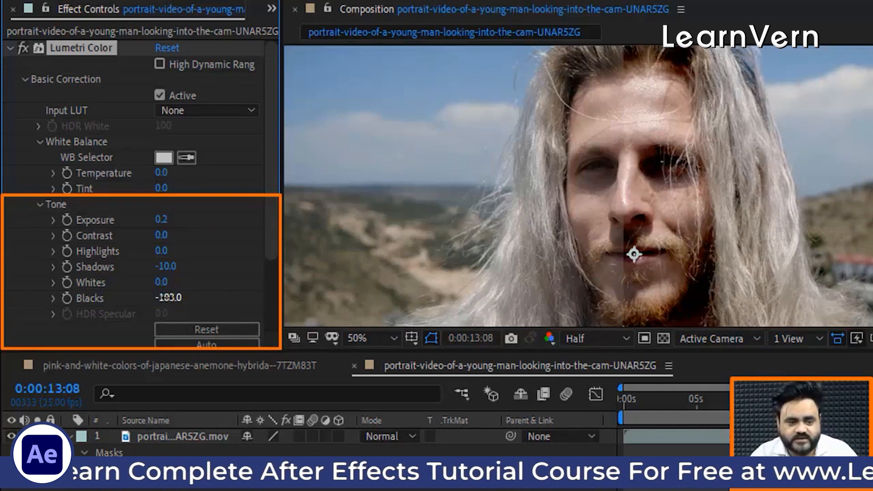
pyautogui.click(167, 297)
pyautogui.press('BackSpace')
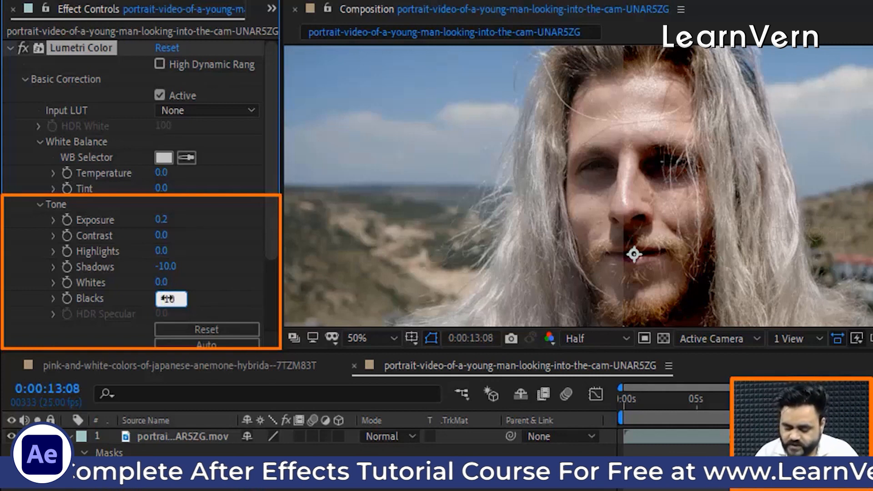
pyautogui.write('-10')
pyautogui.press('Return')
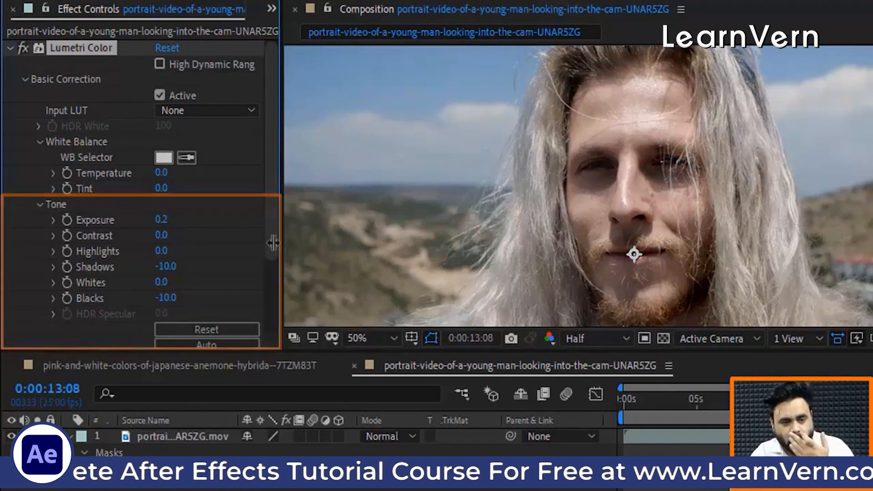
# - Try a Basic Correction Saturation of 0 on the masked half, and restore it to 100
pyautogui.scroll(-4, 273, 273)
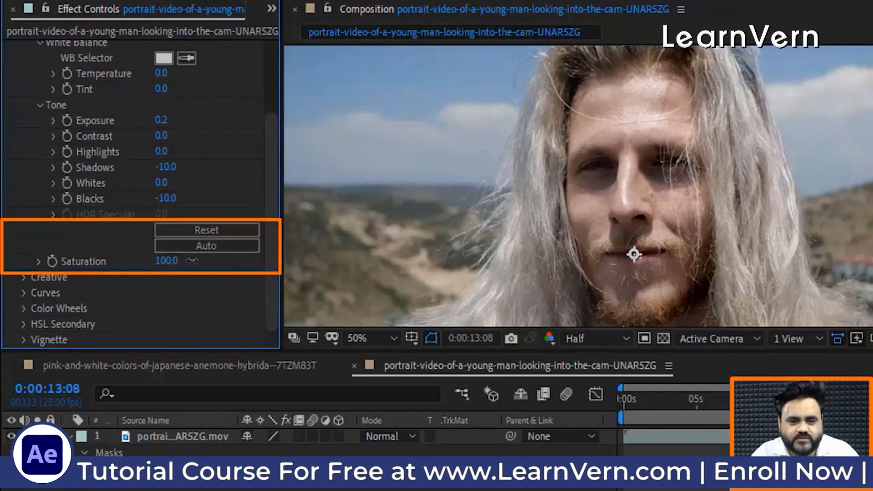
pyautogui.click(159, 259)
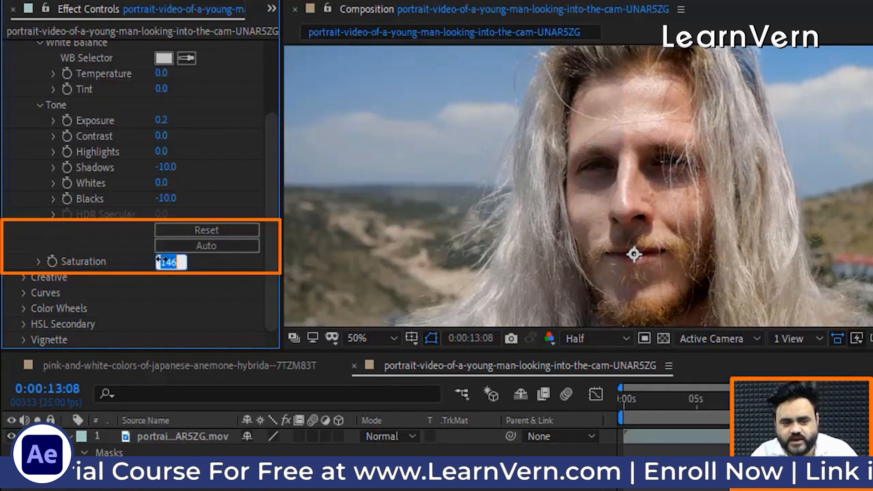
pyautogui.write('0')
pyautogui.press('Return')
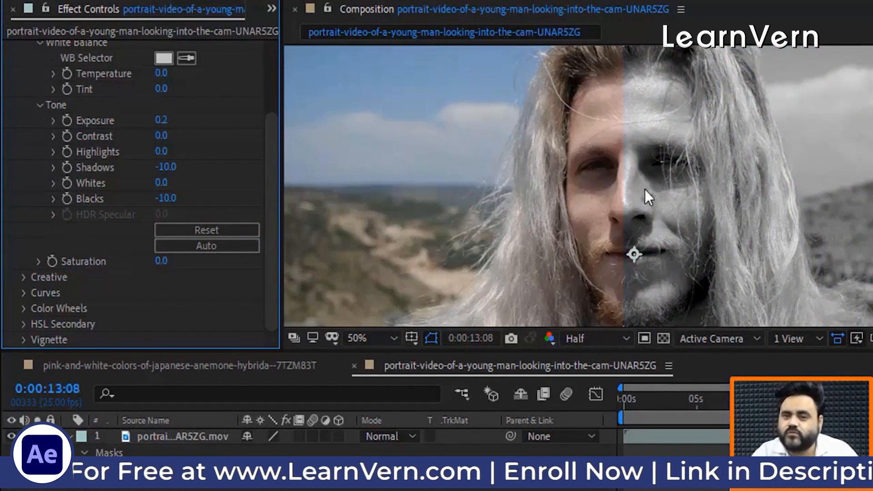
pyautogui.click(160, 261)
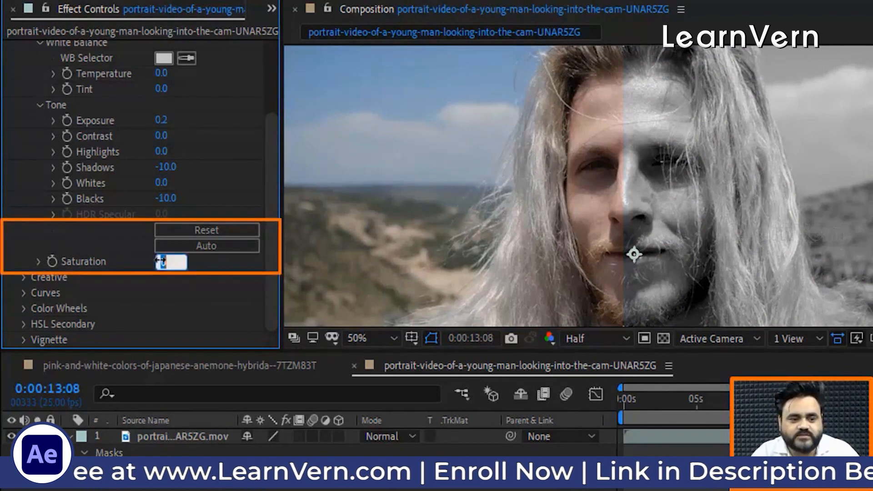
pyautogui.write('100')
pyautogui.press('Return')
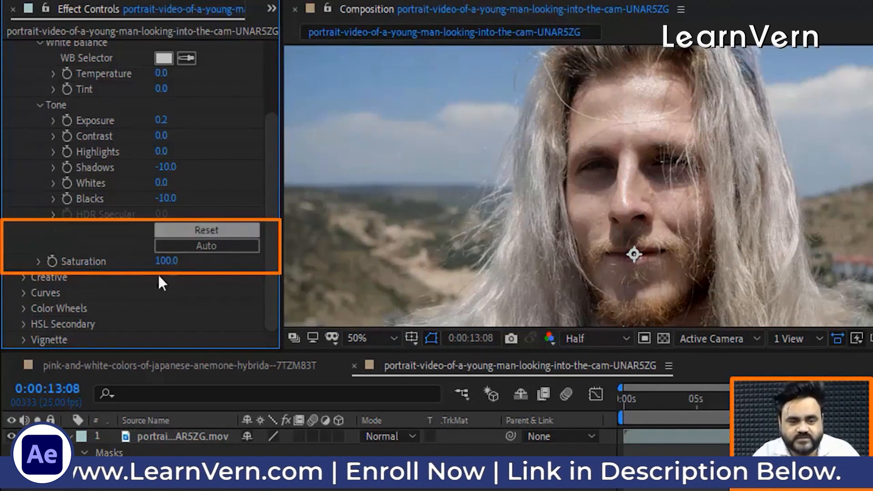
# - Expand Lumetri Color's Creative section and look over the available Look presets without choosing one
pyautogui.click(23, 279)
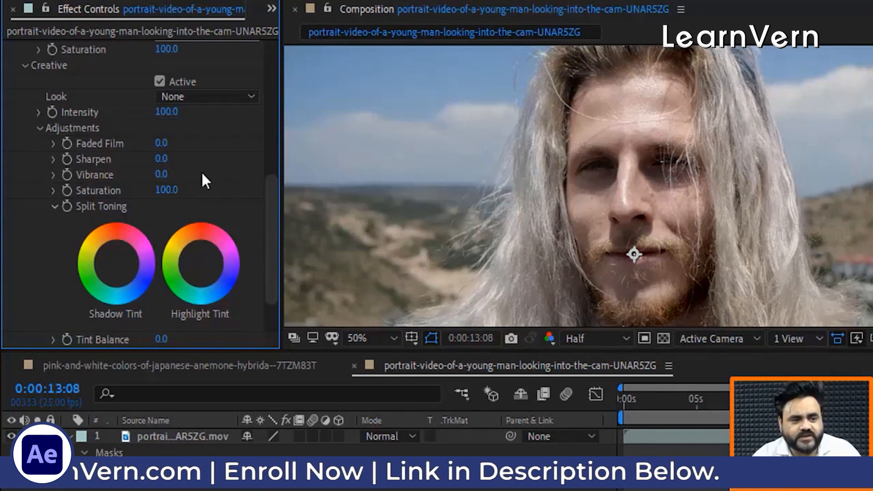
pyautogui.scroll(2, 209, 175)
pyautogui.click(241, 138)
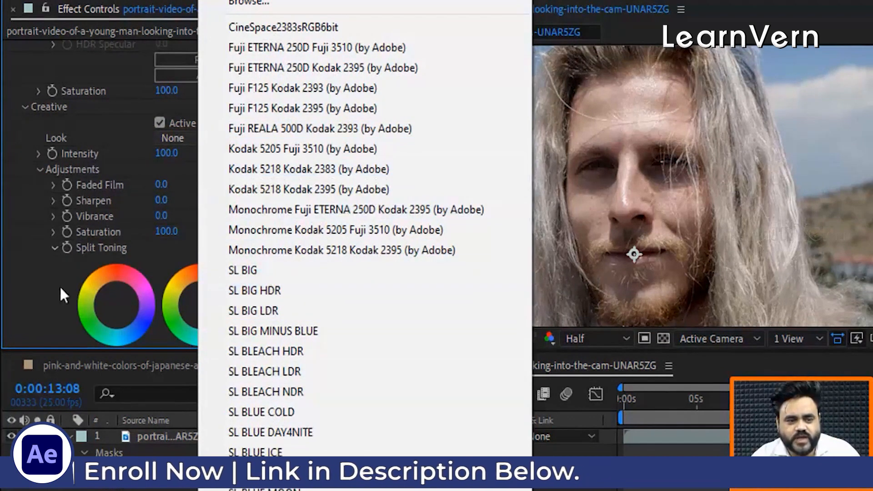
pyautogui.click(33, 301)
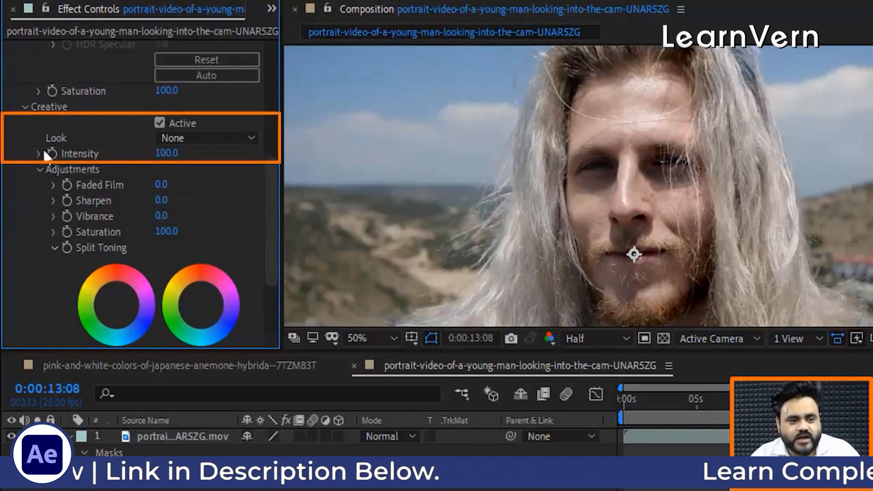
# - Set the Creative Intensity to 105, with Faded Film 2 and Vibrance 15 in Adjustments
pyautogui.moveTo(164, 153); pyautogui.dragTo(101, 157)
pyautogui.moveTo(158, 156); pyautogui.dragTo(191, 157)
pyautogui.moveTo(161, 184); pyautogui.dragTo(189, 187)
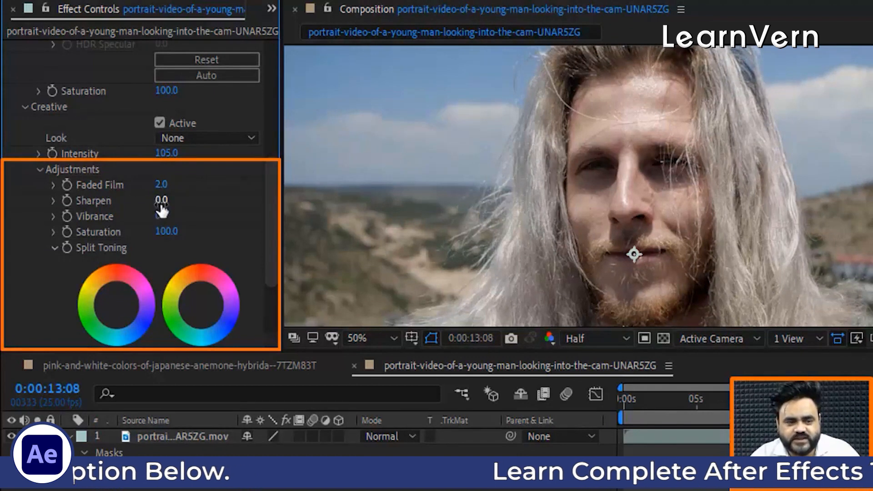
pyautogui.moveTo(160, 216); pyautogui.dragTo(172, 216)
# - Shift the Split Toning Shadow Tint towards blue, try several Highlight Tint colours, and leave the highlights cyan-blue
pyautogui.scroll(-4, 160, 273)
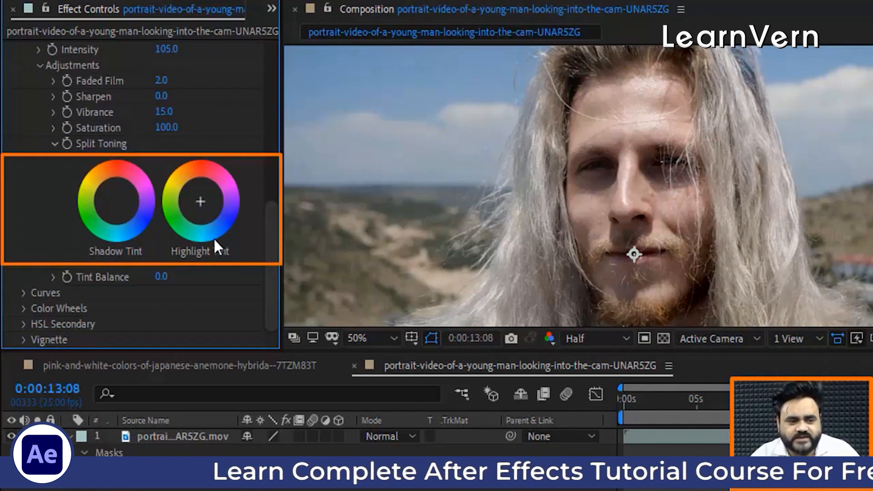
pyautogui.scroll(2, 214, 238)
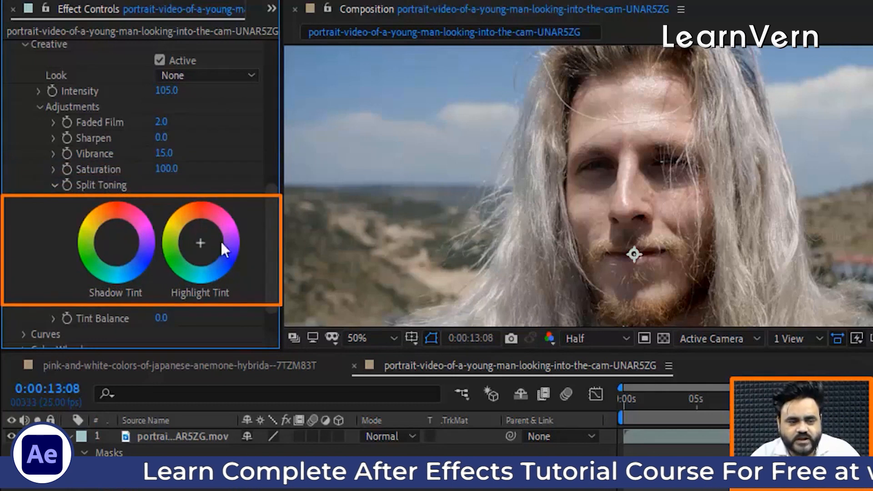
pyautogui.click(118, 241)
pyautogui.moveTo(120, 249); pyautogui.dragTo(130, 256)
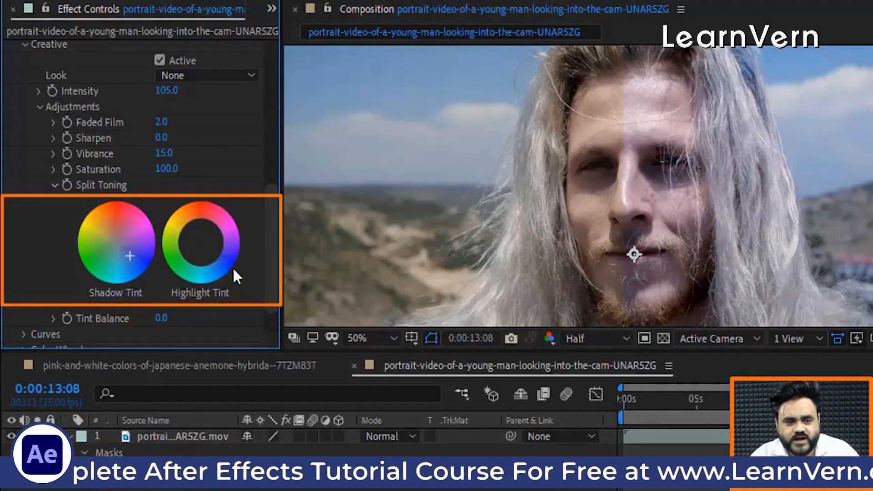
pyautogui.click(220, 258)
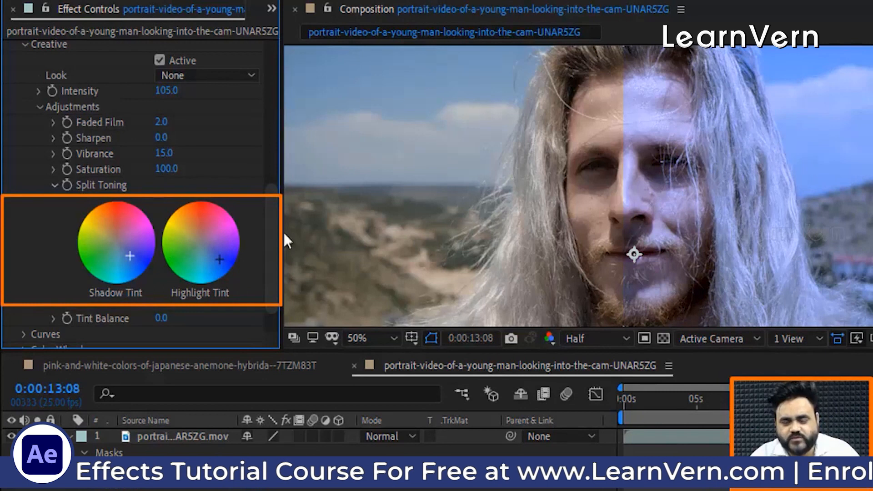
pyautogui.click(189, 222)
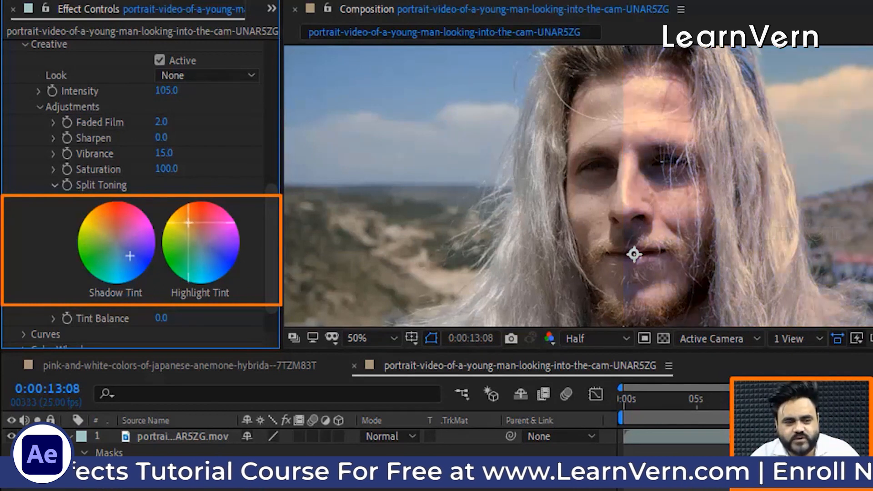
pyautogui.click(220, 219)
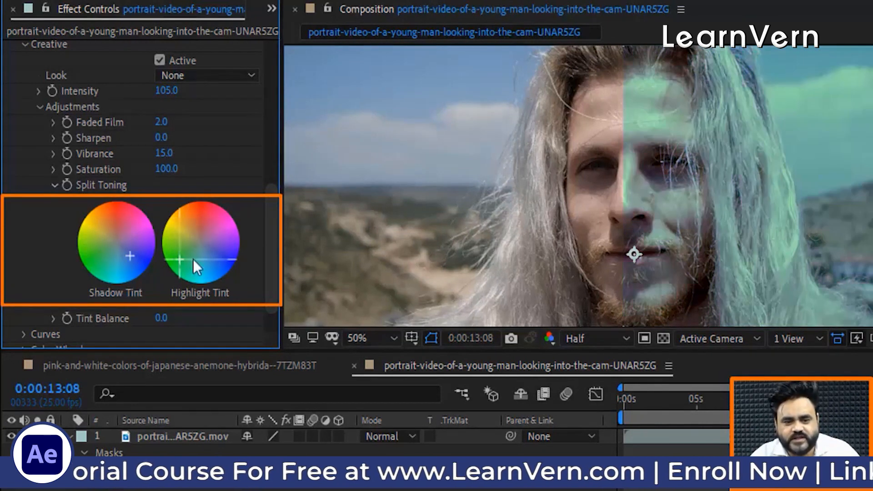
pyautogui.moveTo(216, 257); pyautogui.dragTo(204, 269)
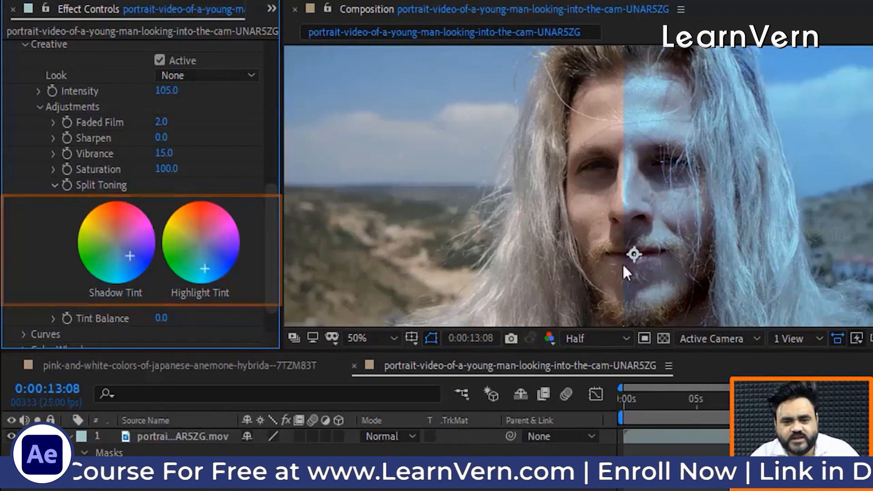
pyautogui.scroll(-2, 700, 216)
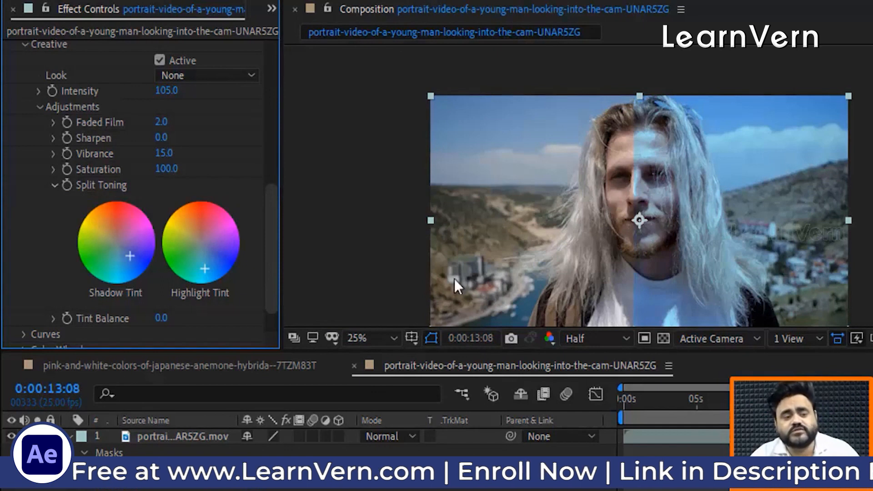
# - Expand Lumetri Color's Curves section and shape the white RGB curve into an S with three points
pyautogui.scroll(-2, 204, 232)
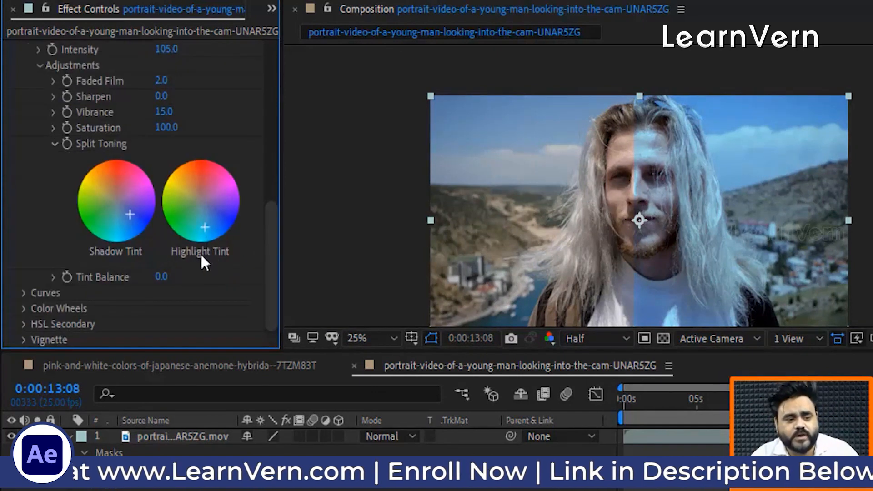
pyautogui.click(24, 293)
pyautogui.scroll(-2, 195, 228)
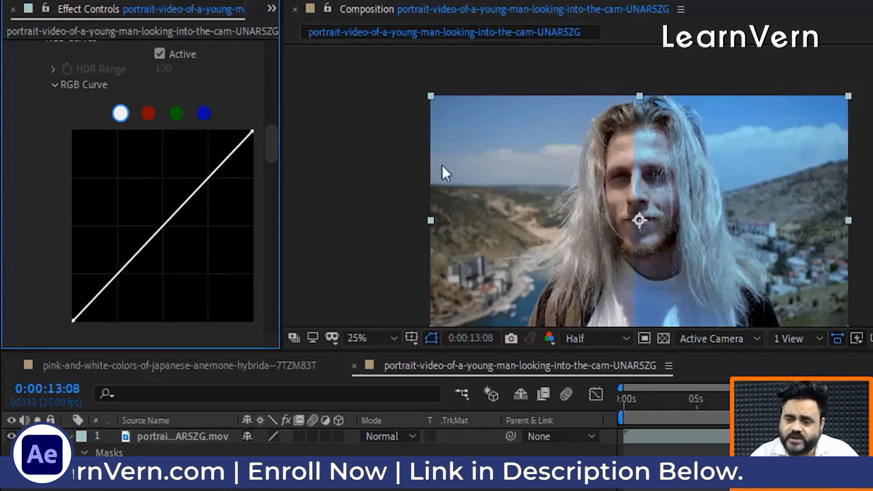
pyautogui.moveTo(104, 289); pyautogui.dragTo(111, 291)
pyautogui.moveTo(162, 245); pyautogui.dragTo(161, 231)
pyautogui.moveTo(218, 176); pyautogui.dragTo(213, 159)
pyautogui.scroll(2, 637, 214)
pyautogui.scroll(-2, 650, 214)
# - Deactivate Lumetri Color's Creative section to remove its tint from the portrait
pyautogui.scroll(6, 136, 188)
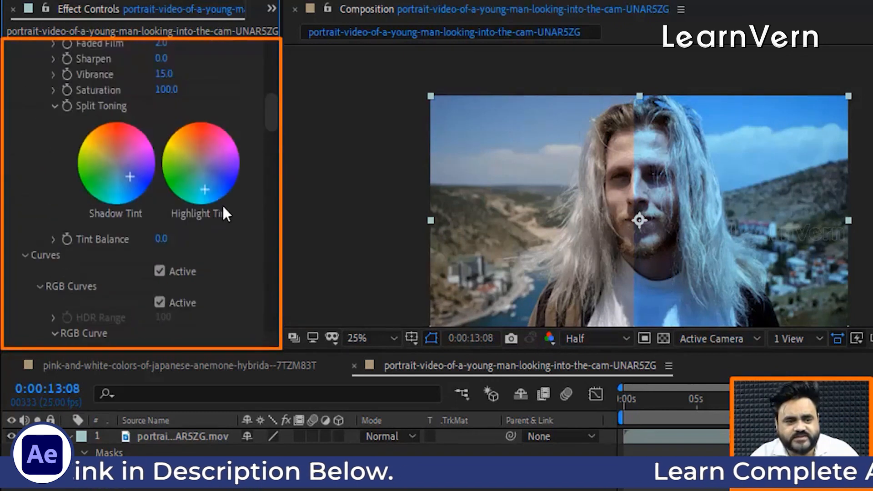
pyautogui.scroll(3, 194, 238)
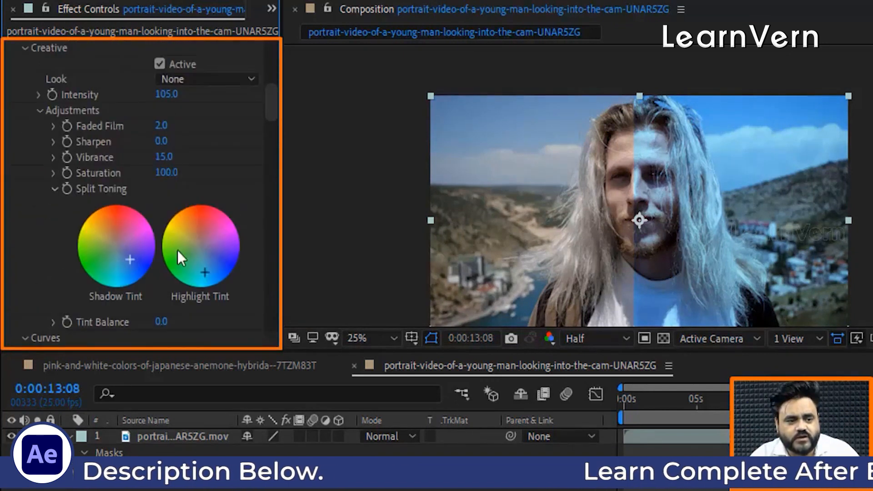
pyautogui.click(160, 64)
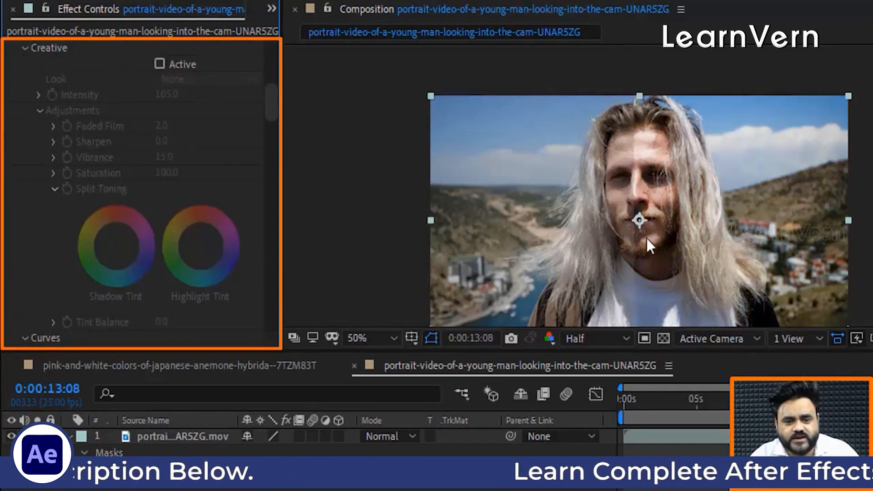
# - Strengthen the RGB S-curve by slightly lowering its midtone point and raising its highlight point
pyautogui.scroll(-4, 646, 239)
pyautogui.scroll(-6, 168, 233)
pyautogui.scroll(-4, 171, 257)
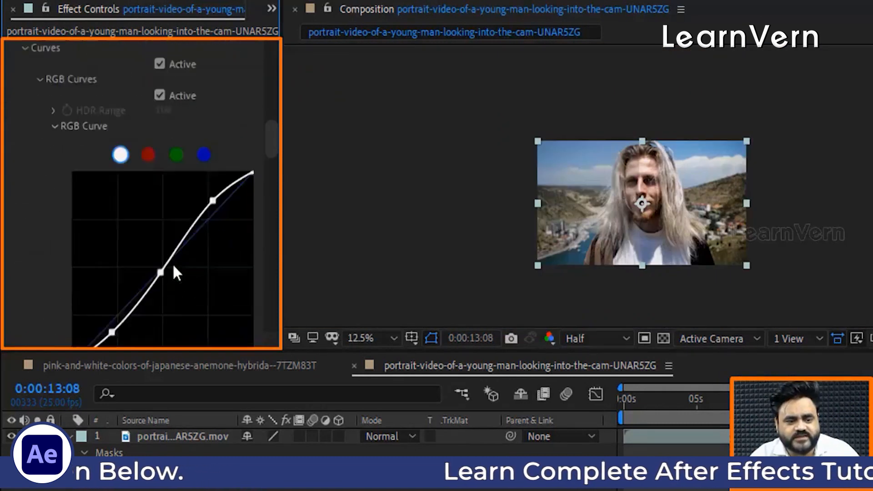
pyautogui.scroll(-1, 173, 263)
pyautogui.scroll(6, 599, 253)
pyautogui.moveTo(159, 231); pyautogui.dragTo(162, 235)
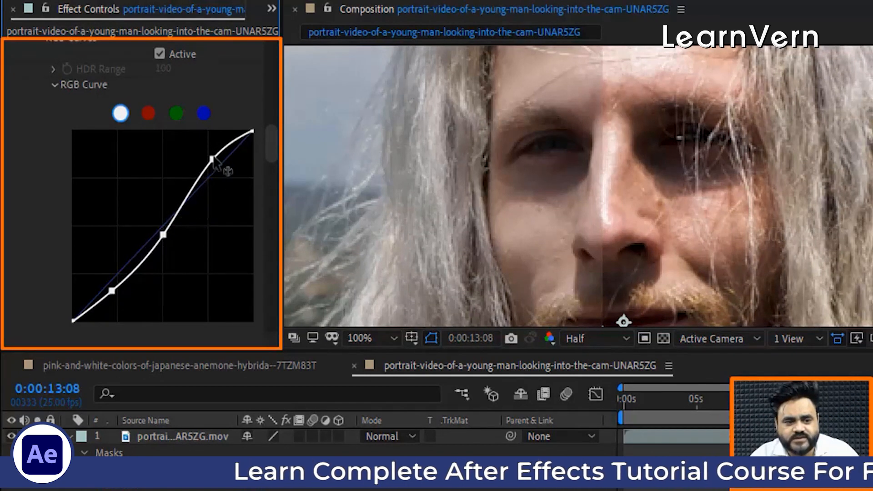
pyautogui.moveTo(213, 160); pyautogui.dragTo(214, 157)
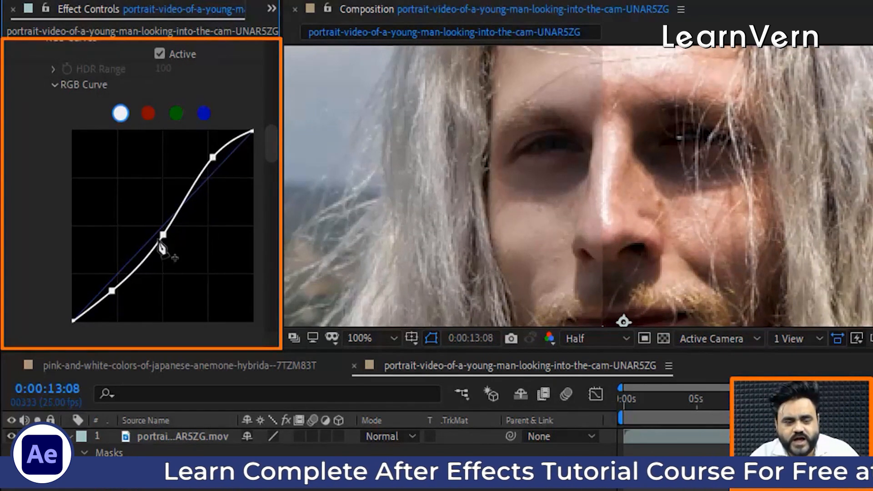
# - Fine-tune the white RGB curve by raising its midtone point slightly and lowering its shadow point a little
pyautogui.moveTo(163, 236); pyautogui.dragTo(163, 231)
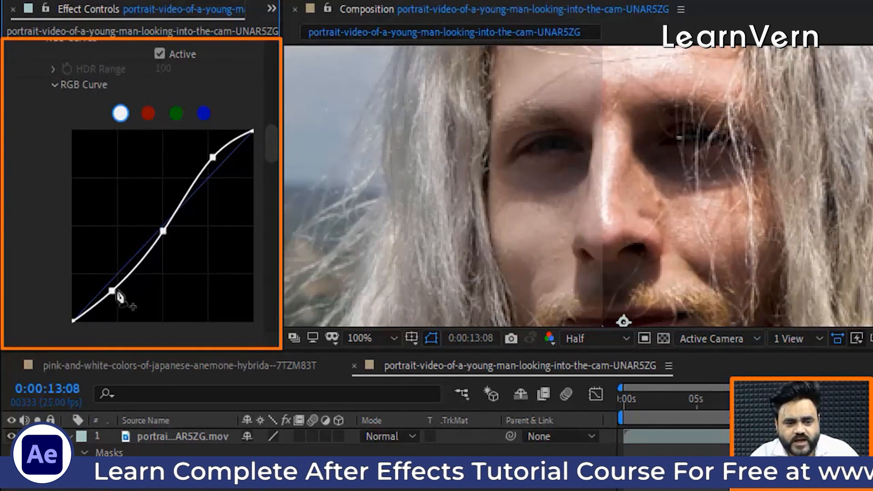
pyautogui.moveTo(112, 291); pyautogui.dragTo(112, 293)
# - Preview the graded portrait clip at full-frame view, then replay it from the start at 100% to compare both halves of the face
pyautogui.scroll(-2, 717, 266)
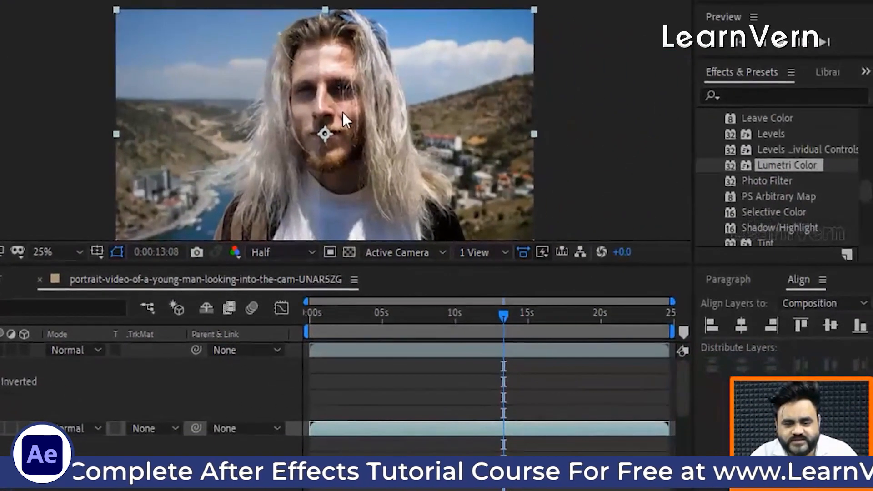
pyautogui.press('space')
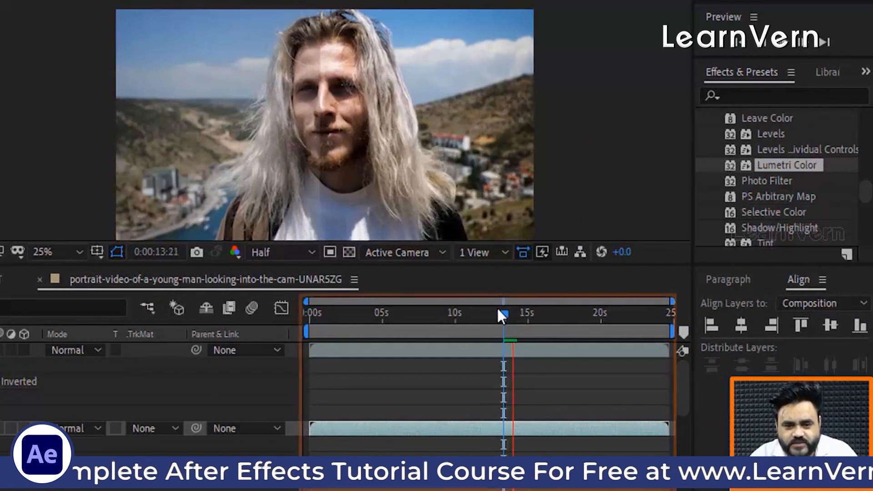
pyautogui.click(585, 334)
pyautogui.moveTo(514, 314); pyautogui.dragTo(295, 329)
pyautogui.scroll(4, 356, 121)
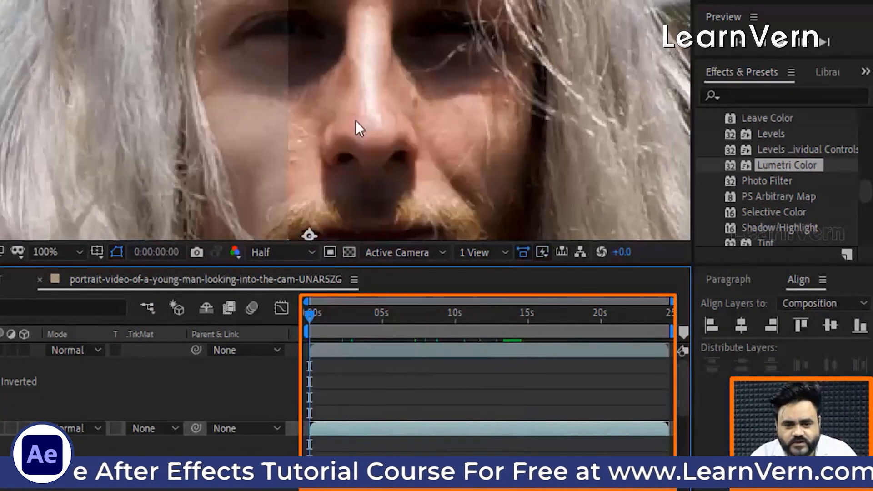
pyautogui.press('space')
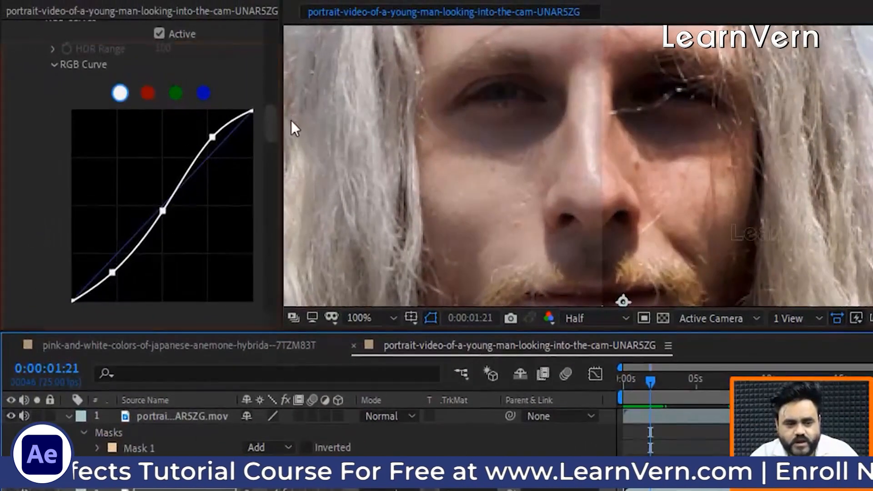
# - Bring up the Hue vs Sat curve in Lumetri Color's Hue Saturation Curves
pyautogui.moveTo(268, 128); pyautogui.dragTo(265, 157)
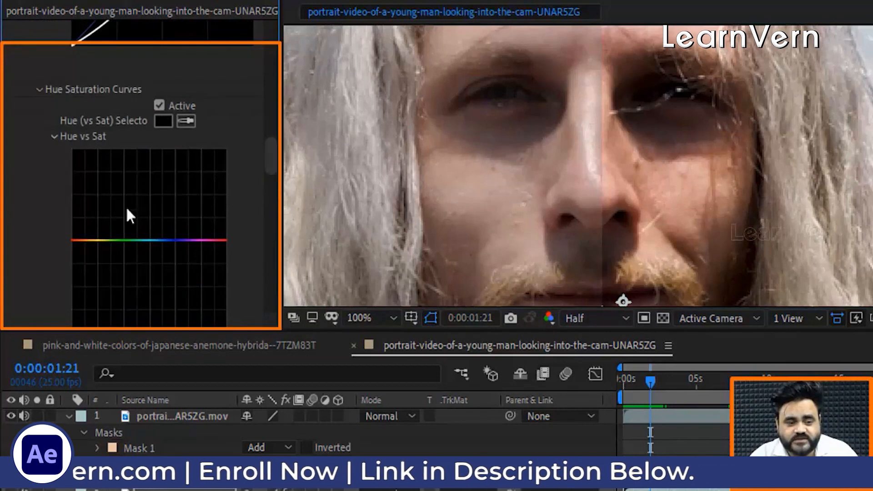